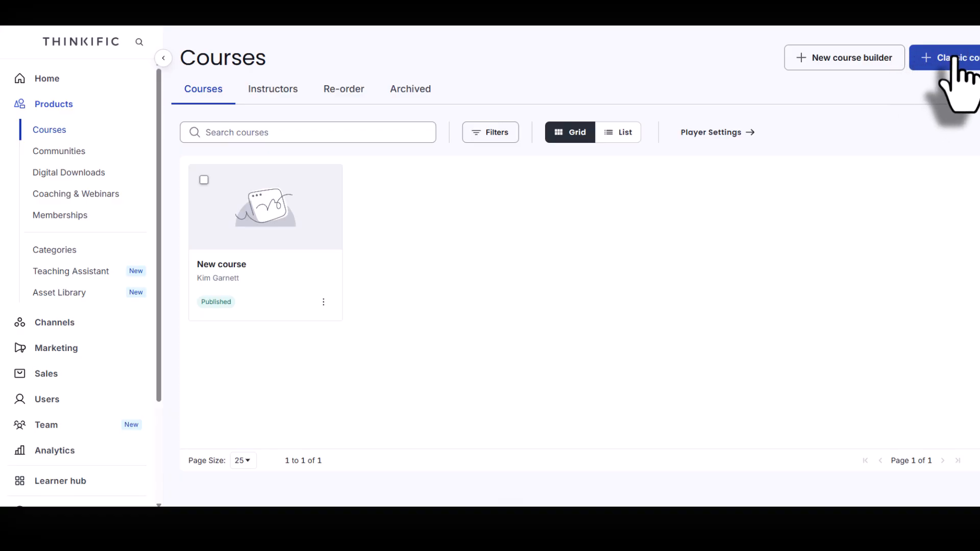
Step: Create a classic course from the Blank template and name it "Dog Training 101"
left_click(953, 62)
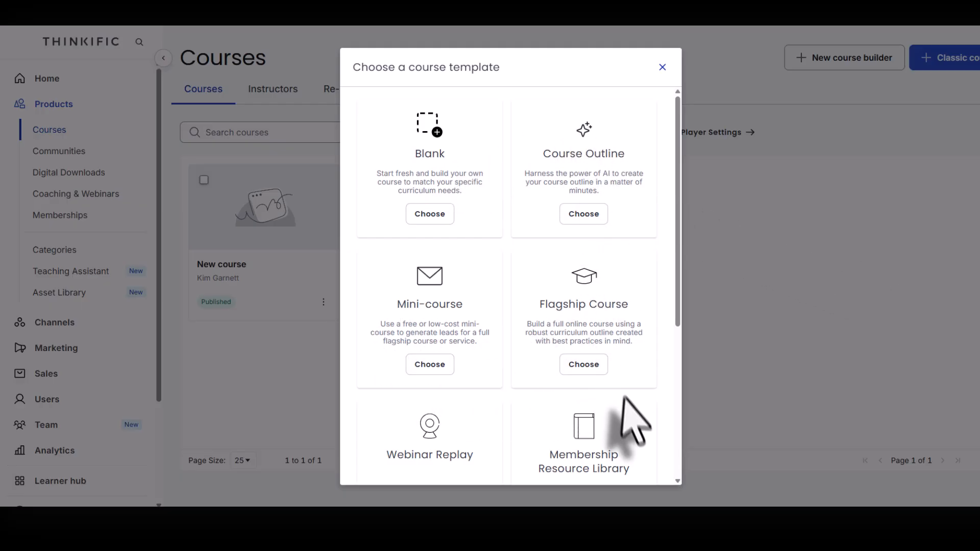
scroll(666, 377, "down", 5)
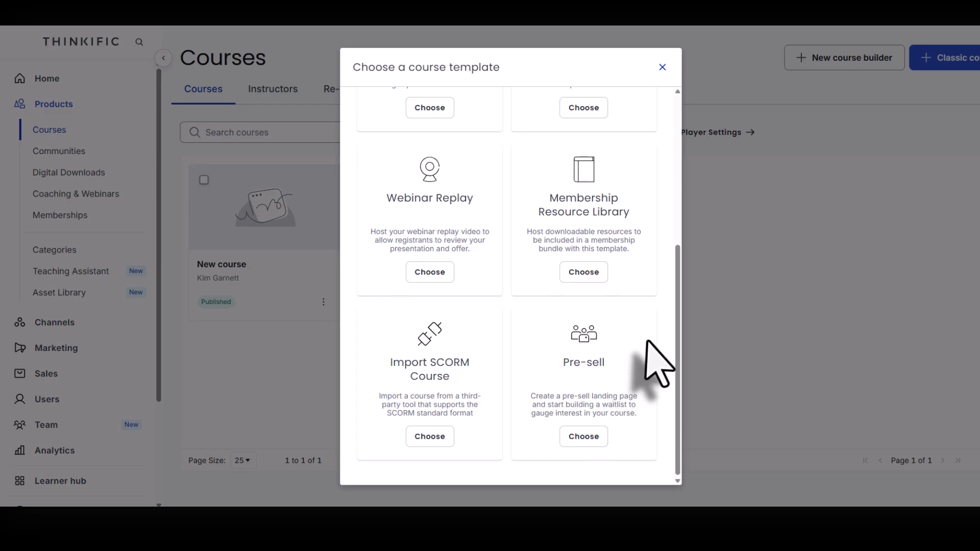
scroll(659, 365, "up", 5)
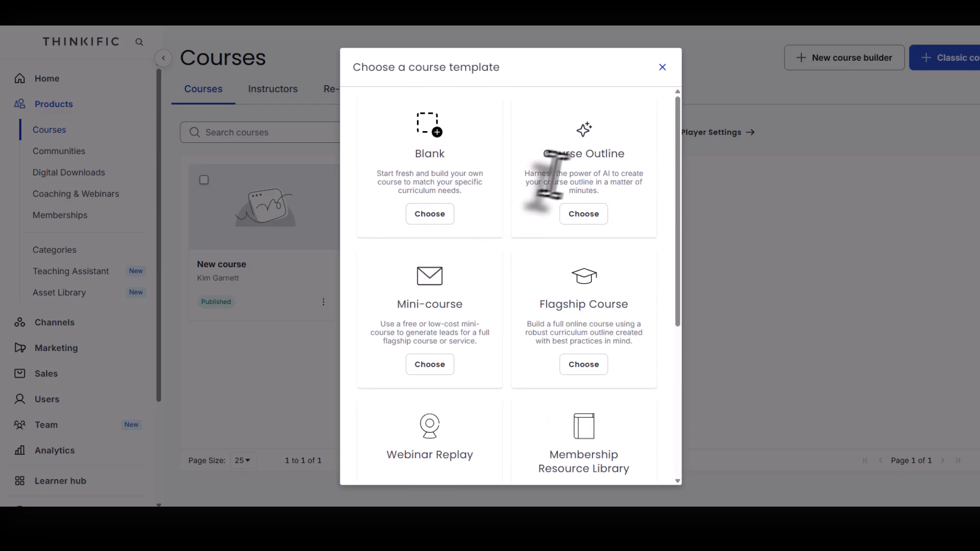
left_click(425, 214)
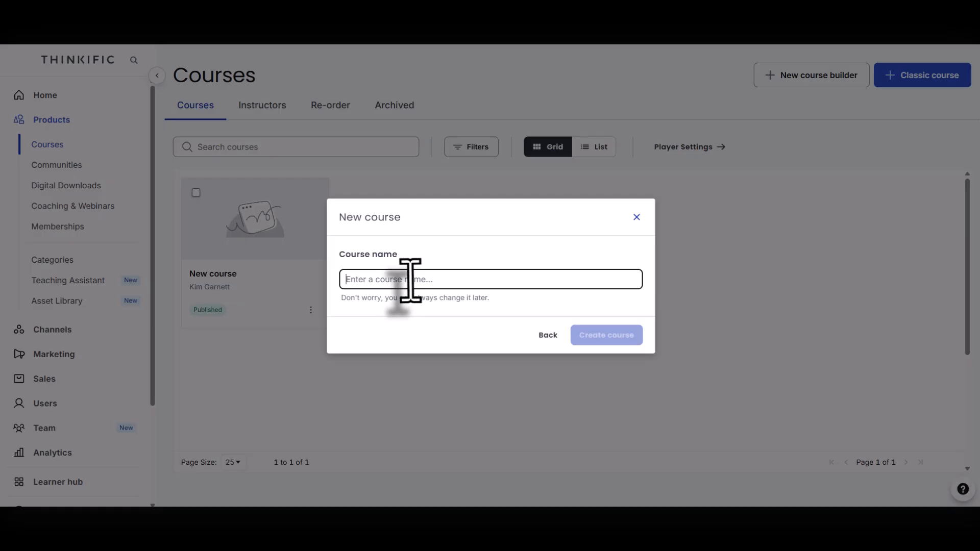
type("Dog ")
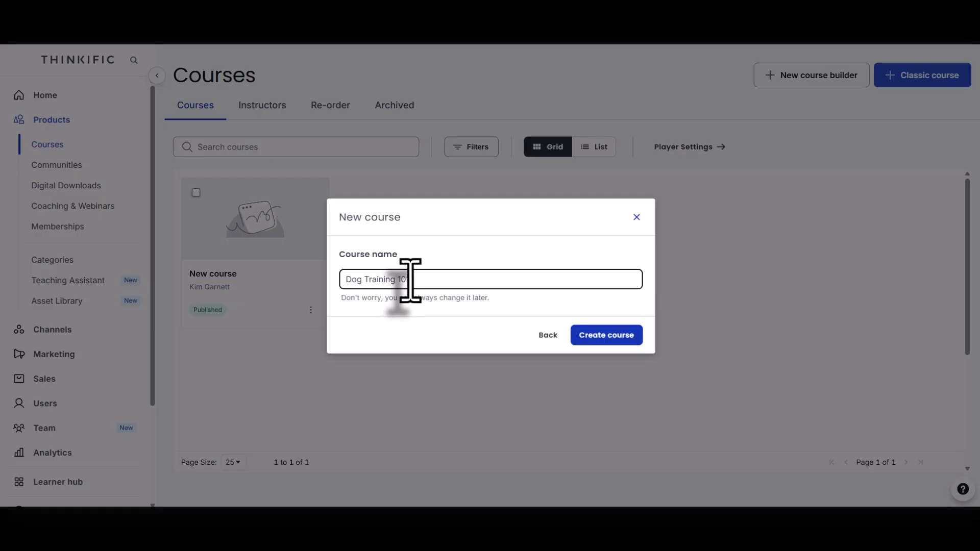
type("Training 101")
left_click(605, 335)
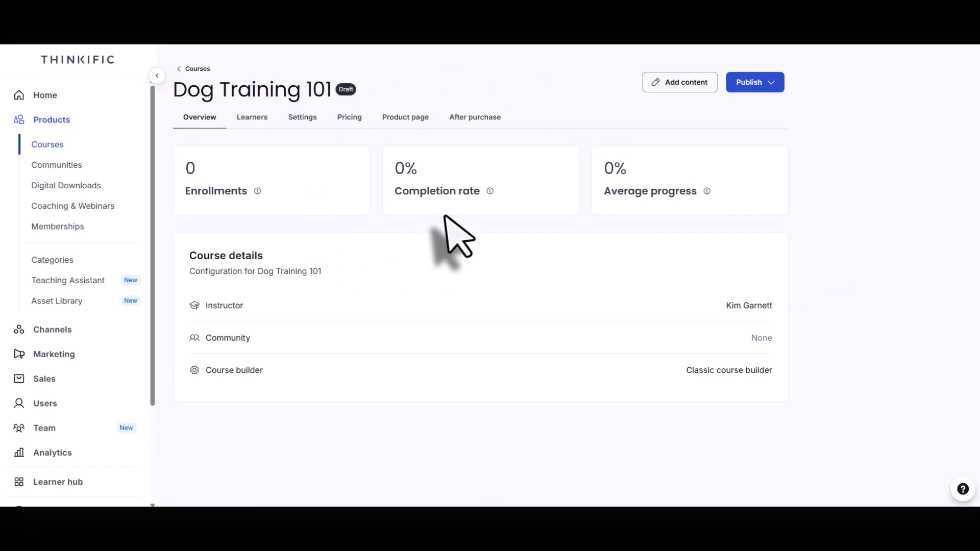
Step: Start adding content to the course and save a first chapter titled "Welcome To The Course"
left_click(682, 82)
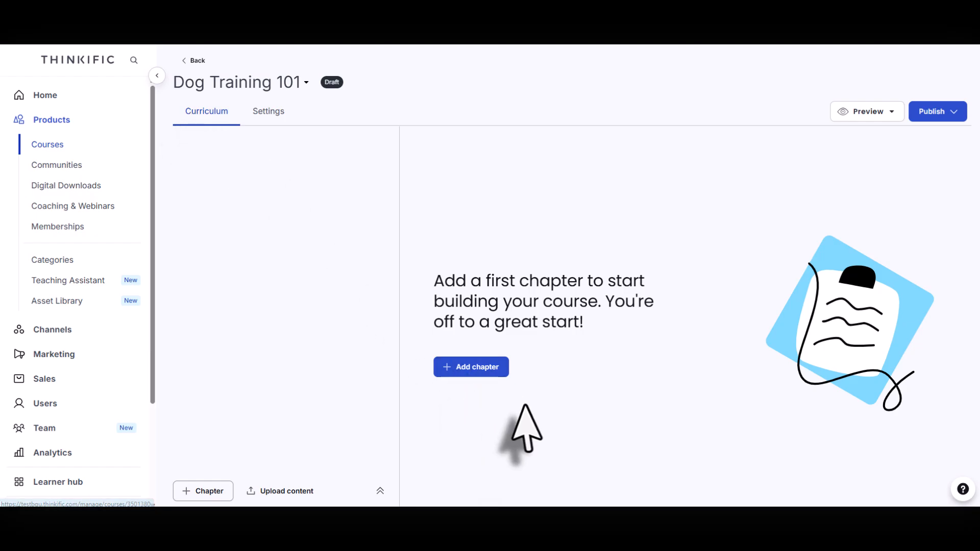
left_click(477, 366)
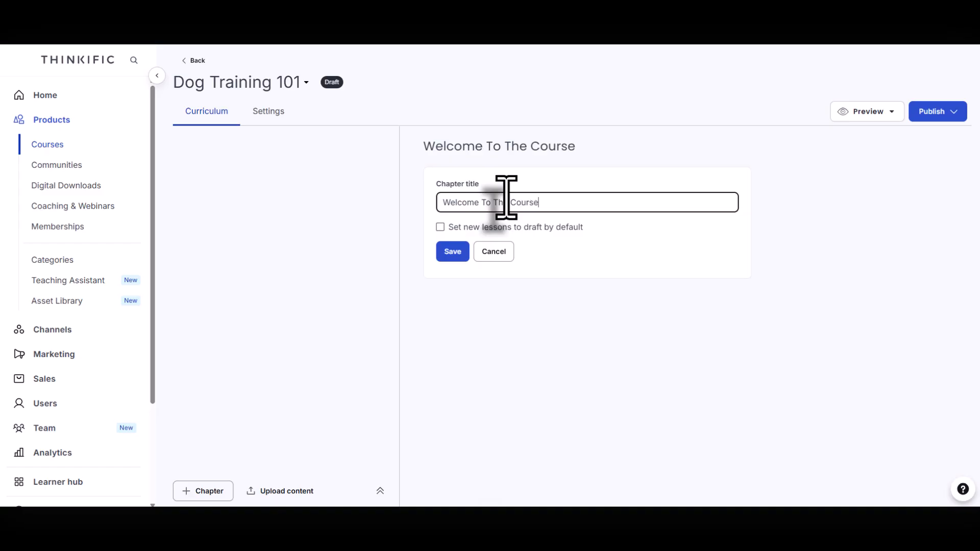
left_click(453, 252)
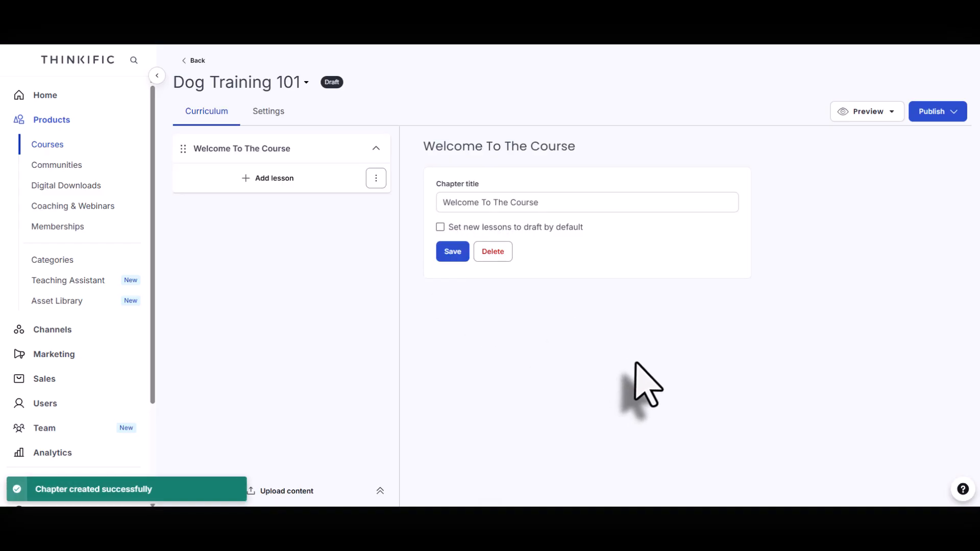
Step: Add a video lesson titled "A Note From Your Instructor" to the chapter, mark it as draft and save it
left_click(269, 177)
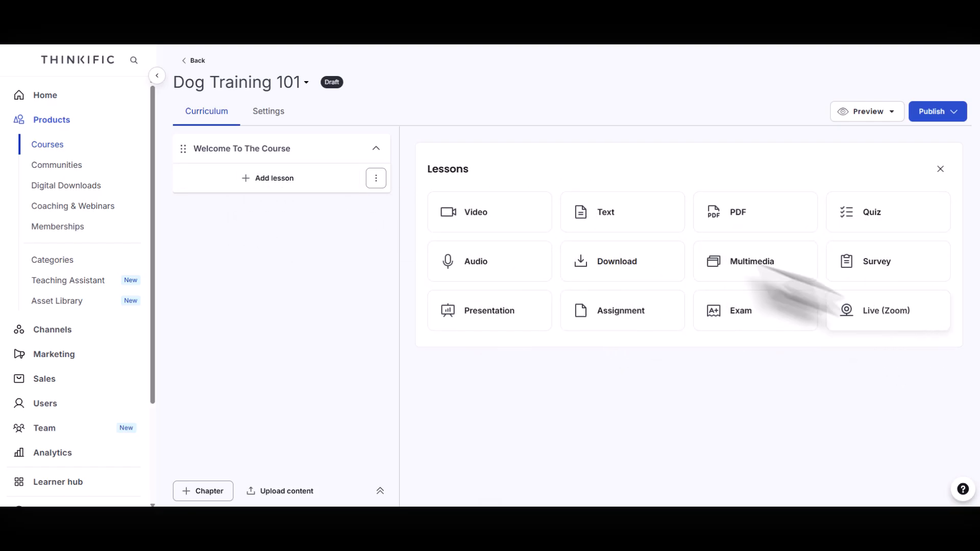
left_click(472, 212)
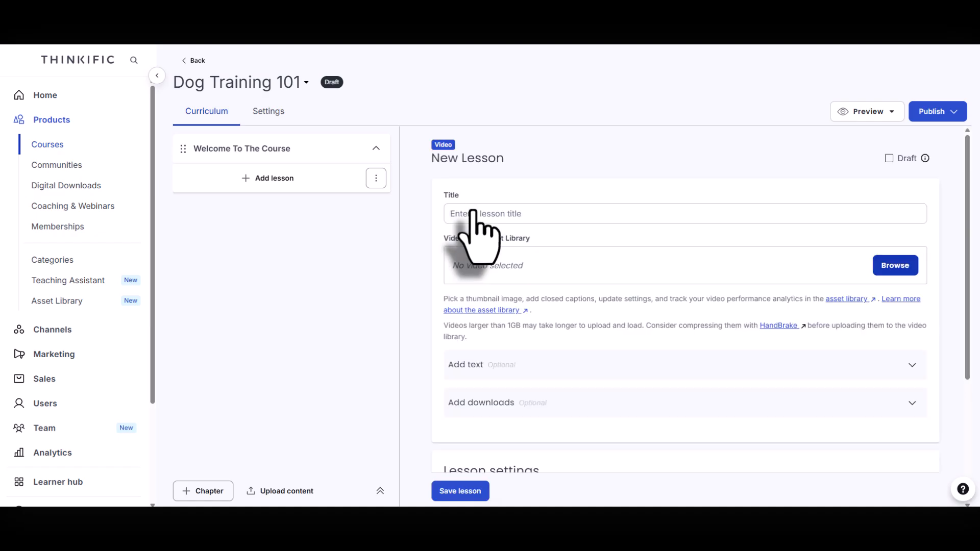
left_click(472, 213)
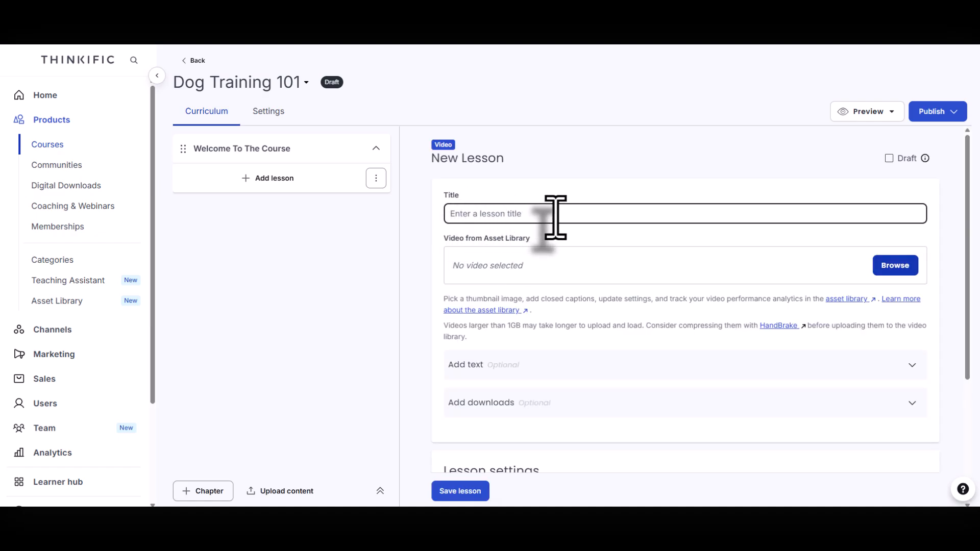
type("A Note From Your Instructor")
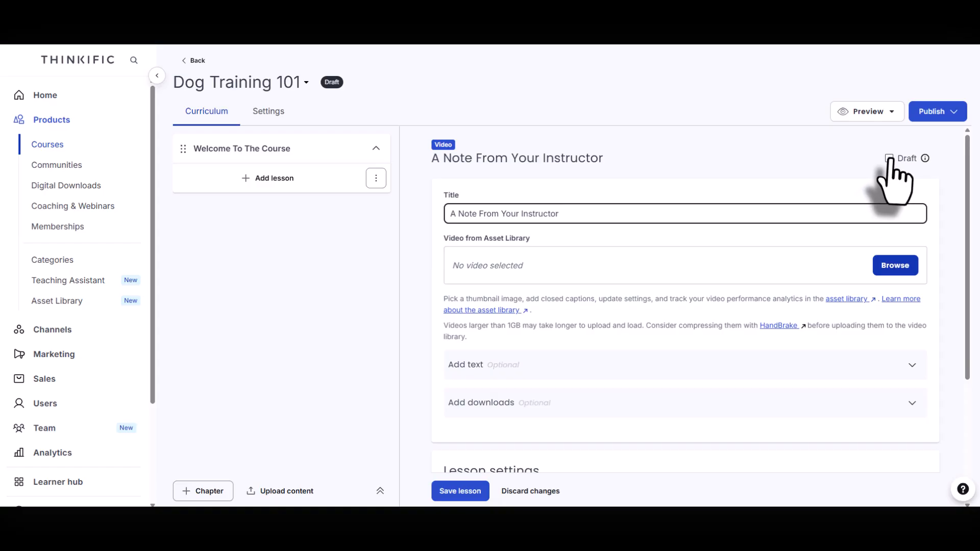
left_click(889, 158)
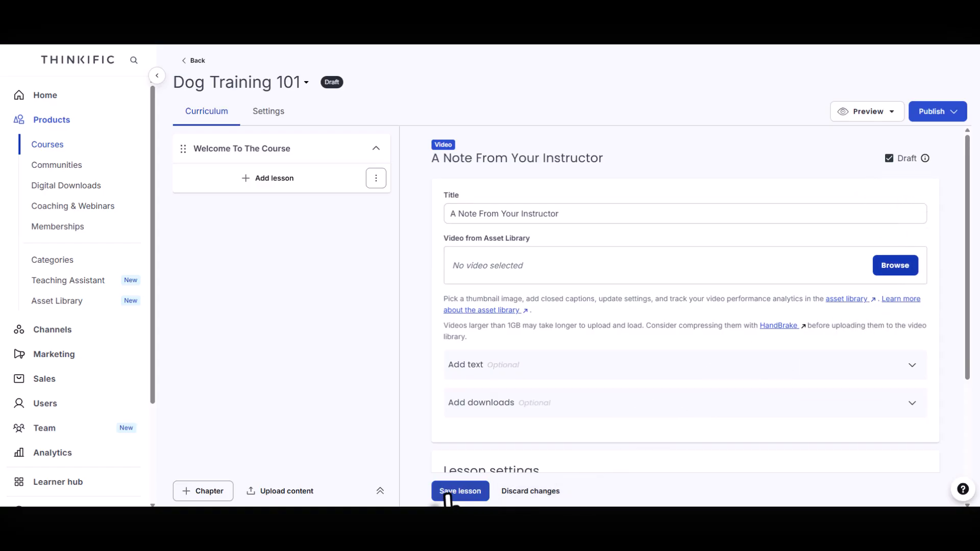
left_click(448, 494)
Step: Examine the content fields and lesson settings of a new audio lesson, then return to the course overview without saving
left_click(270, 203)
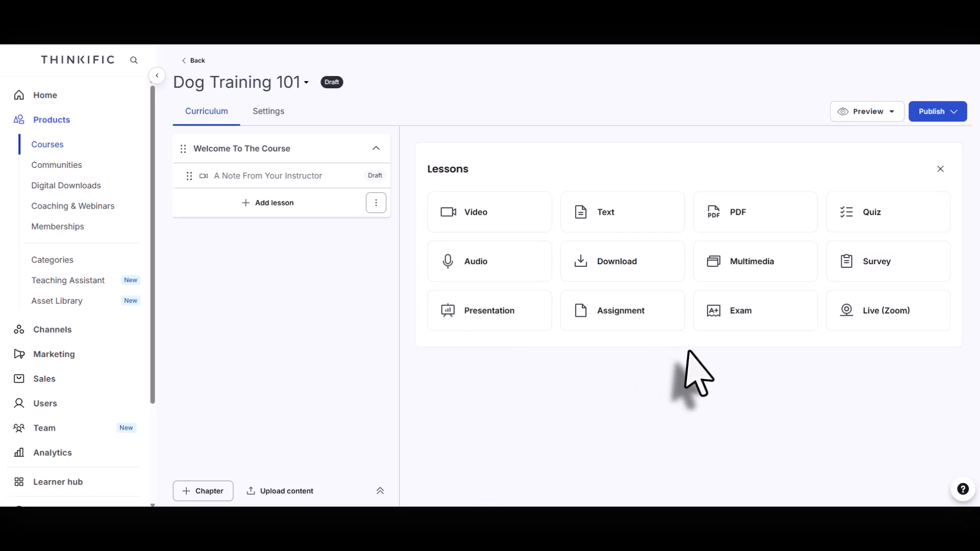
left_click(490, 268)
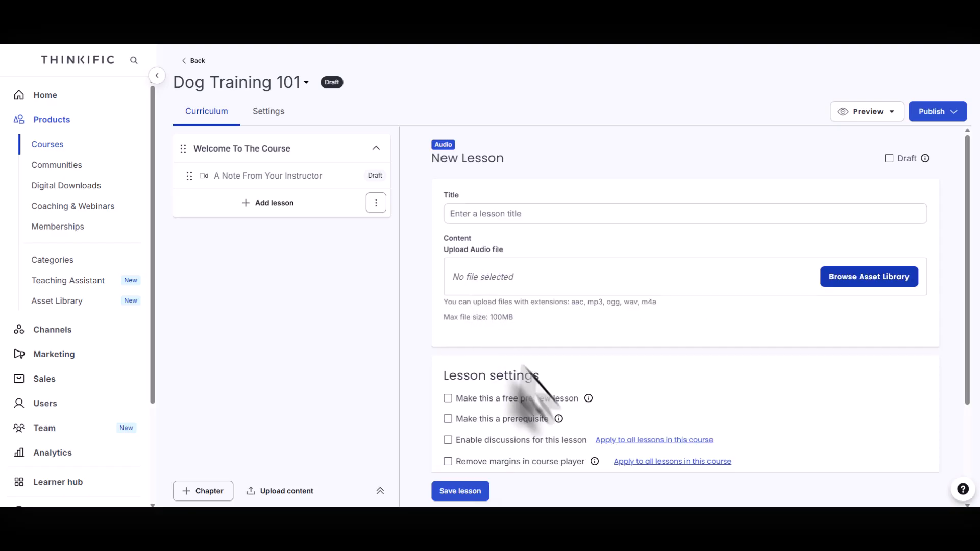
left_click(516, 214)
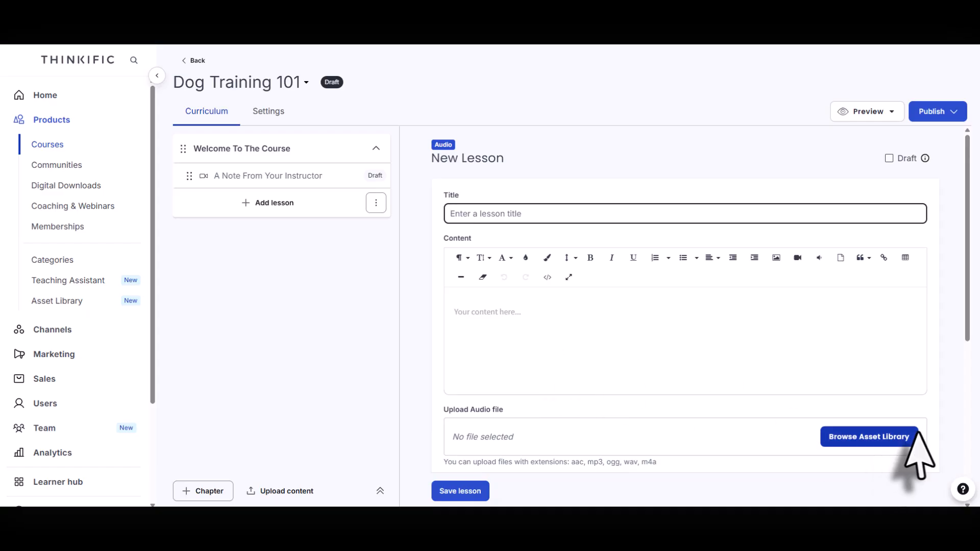
scroll(648, 357, "down", 5)
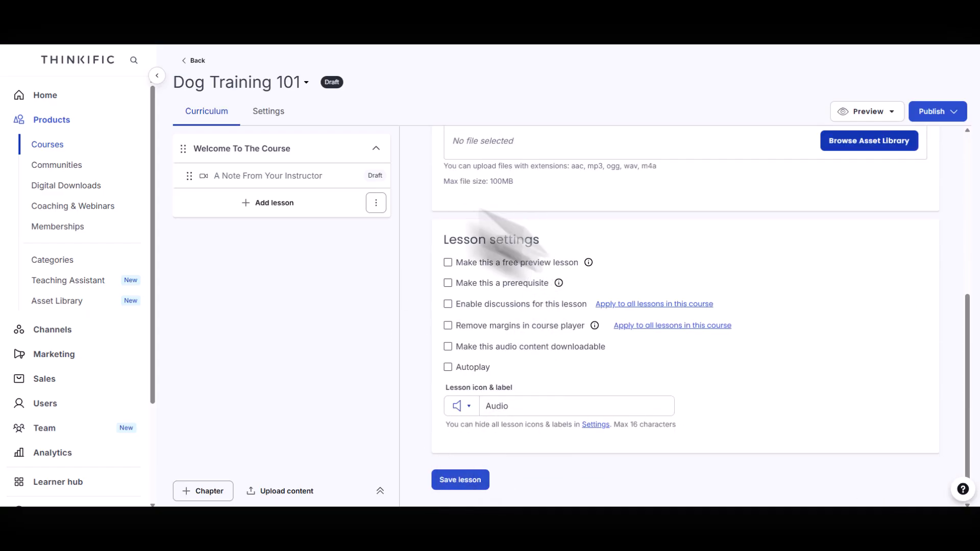
scroll(564, 377, "up", 5)
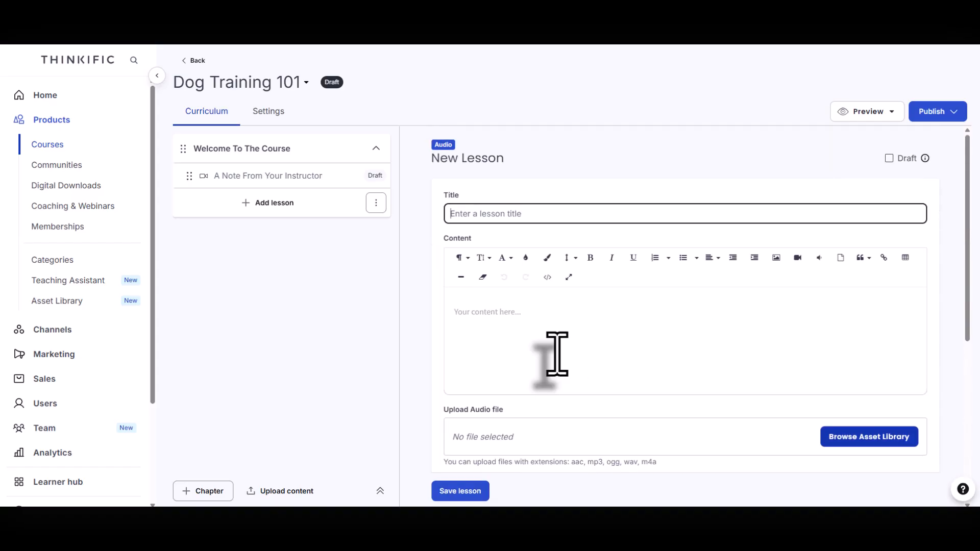
left_click(193, 60)
left_click(193, 62)
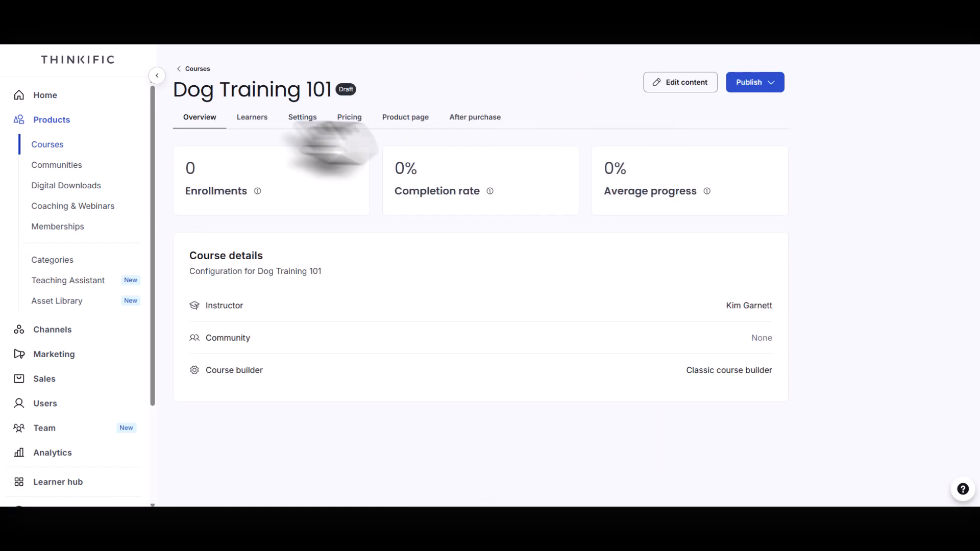
Step: Create another course with the new course builder and open its curriculum for adding content
left_click(53, 145)
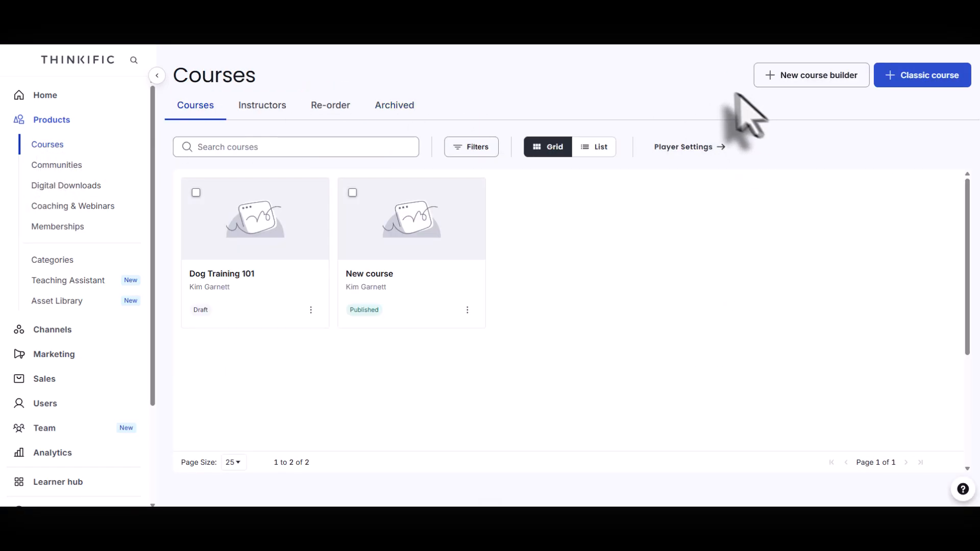
left_click(807, 86)
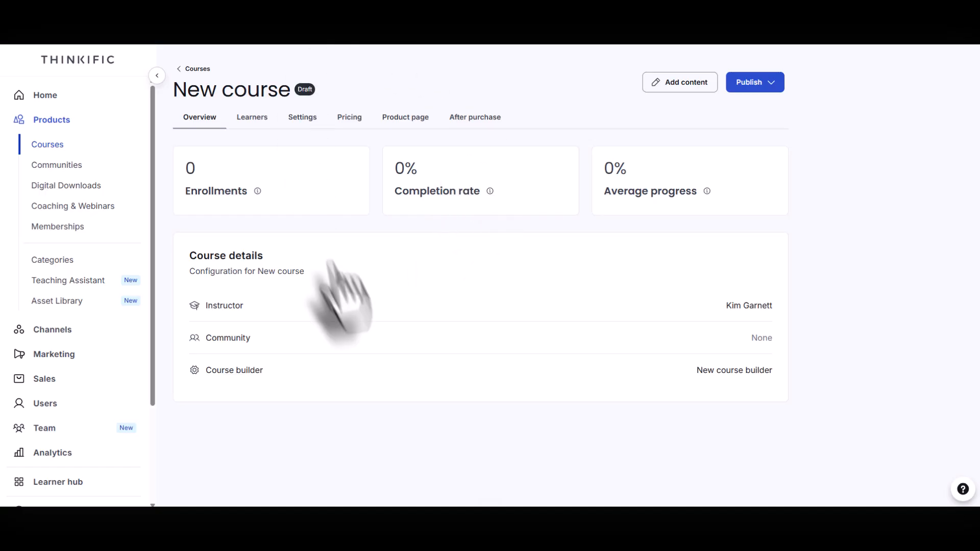
left_click(669, 83)
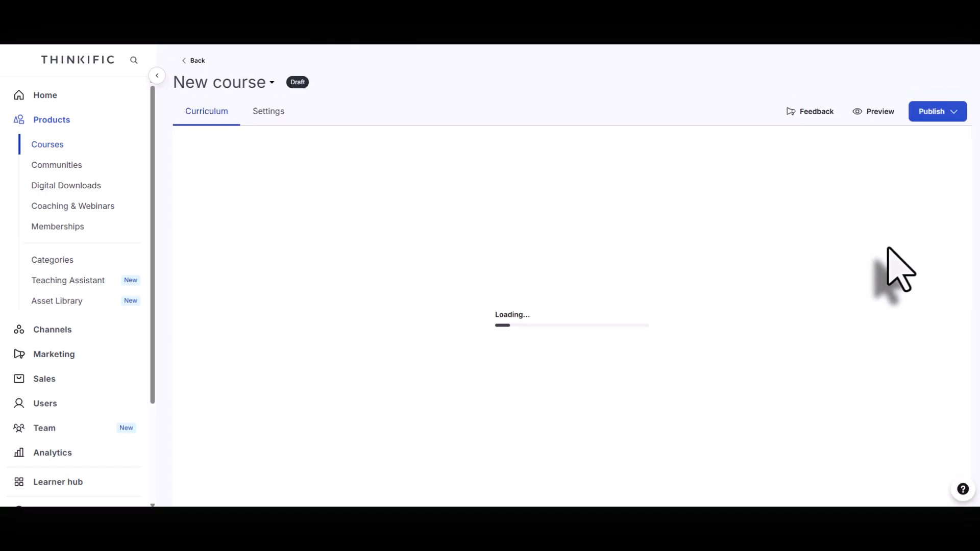
Step: Rename the untitled chapter in the new course's curriculum to "Welcome To The Course"
left_click(247, 148)
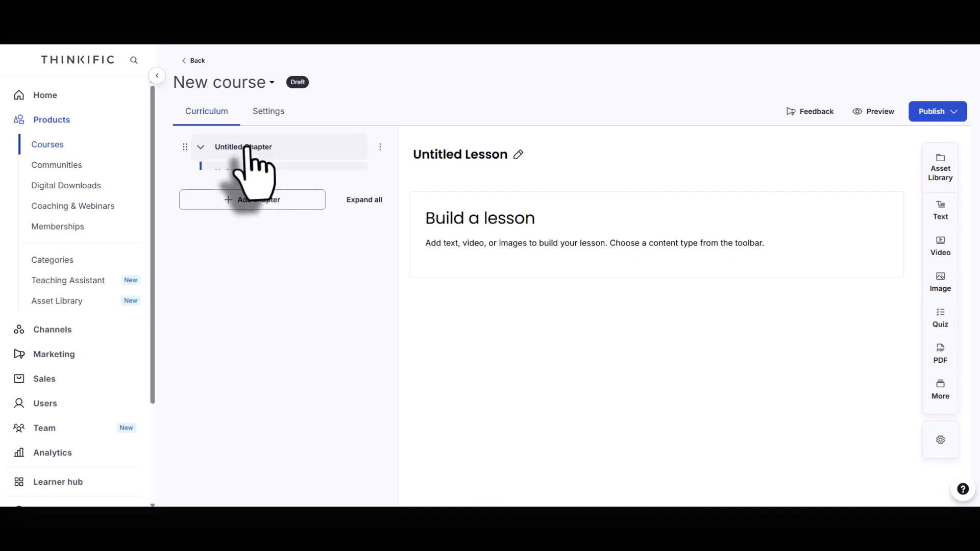
left_click(243, 147)
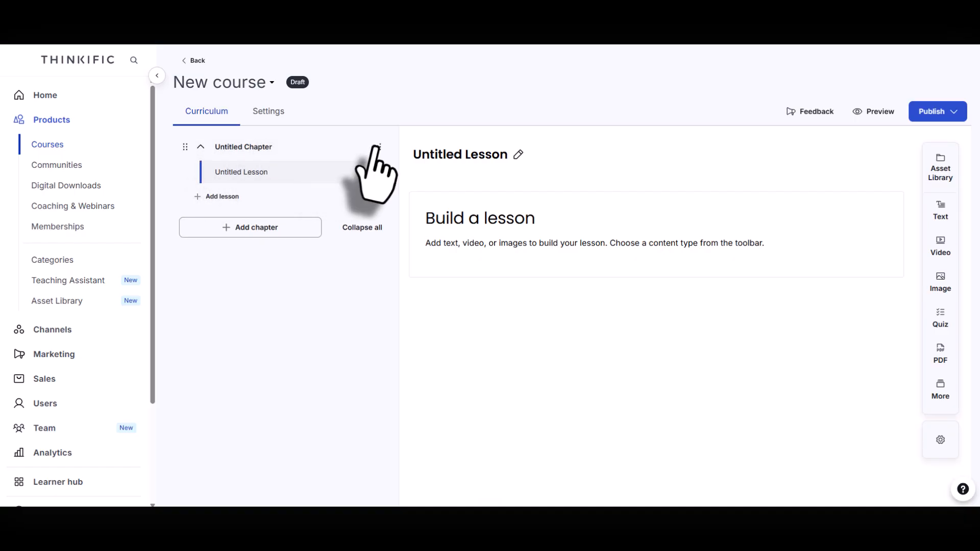
left_click(378, 147)
left_click(336, 174)
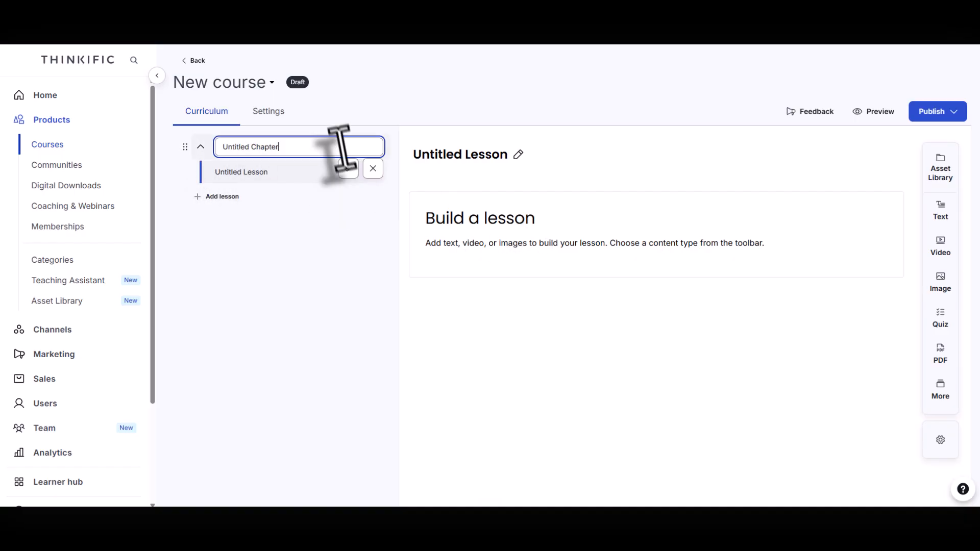
left_click_drag(342, 148, 203, 148)
type("w")
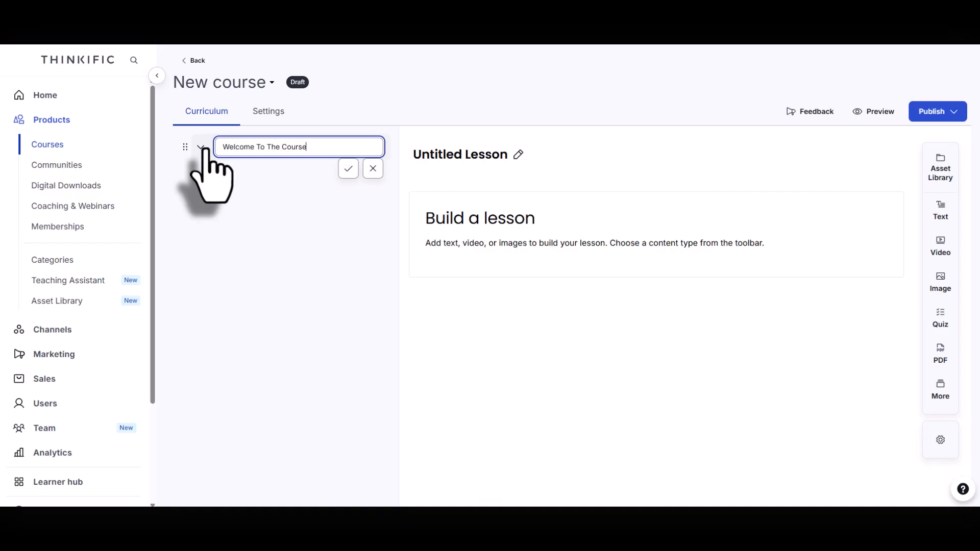
left_click(348, 168)
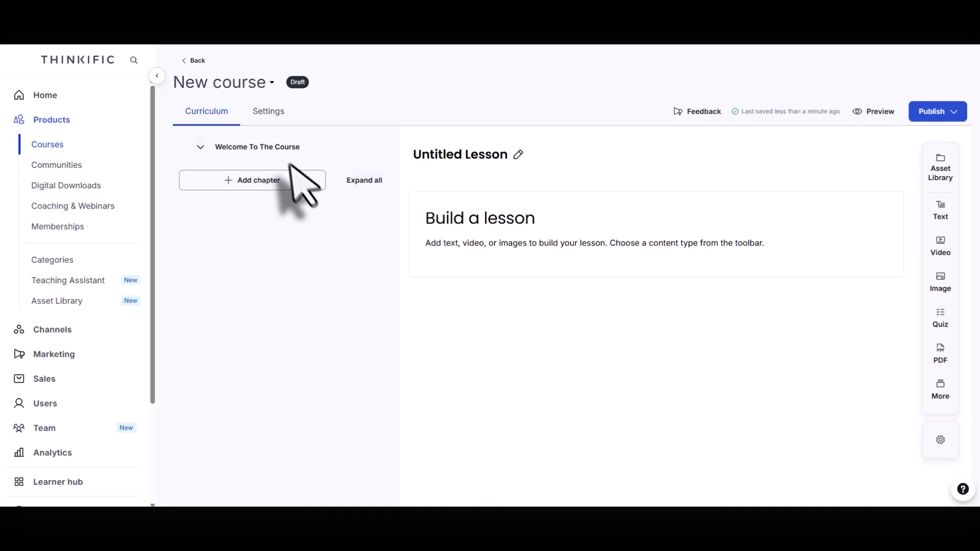
Step: Delete the untitled lesson from the Welcome To The Course chapter and add one titled "A Note From Your Instructor"
left_click(258, 149)
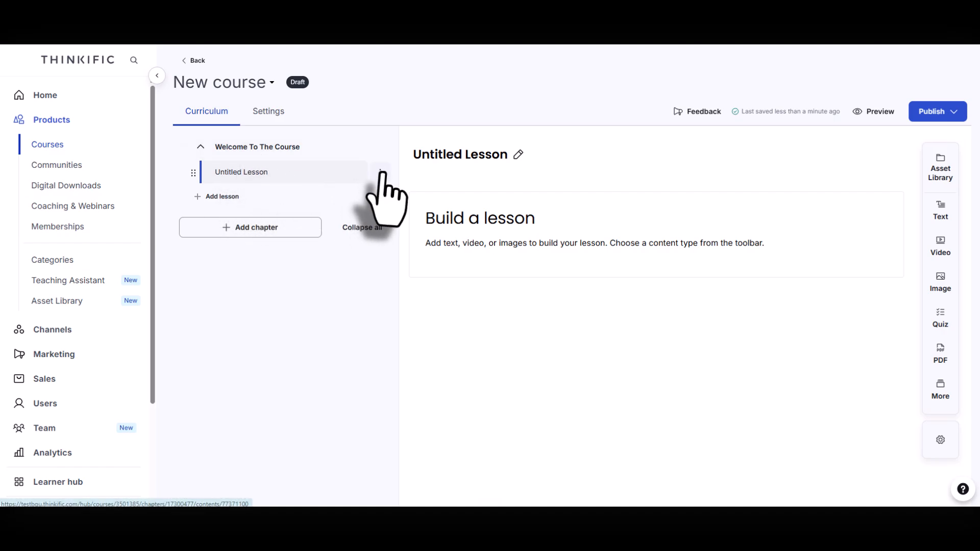
left_click(380, 173)
left_click(352, 275)
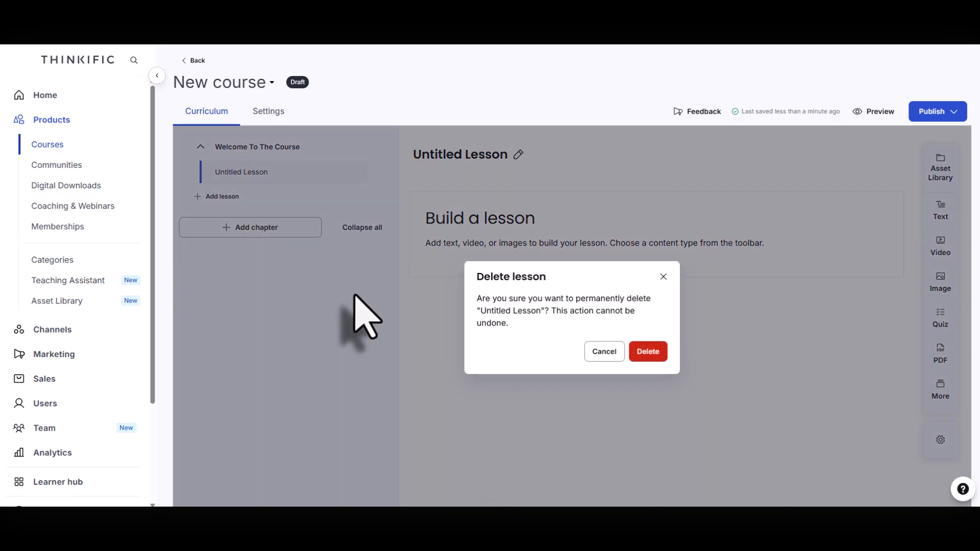
left_click(649, 350)
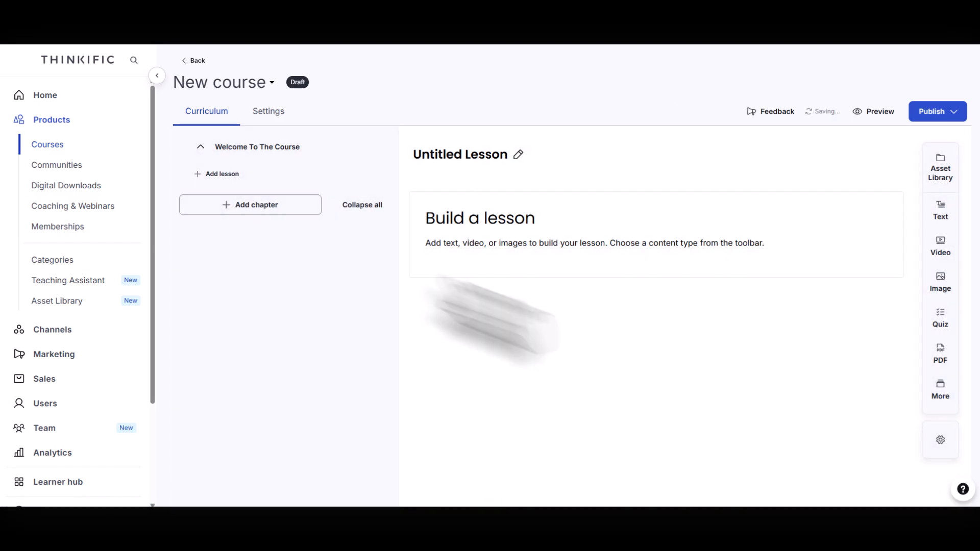
left_click(228, 175)
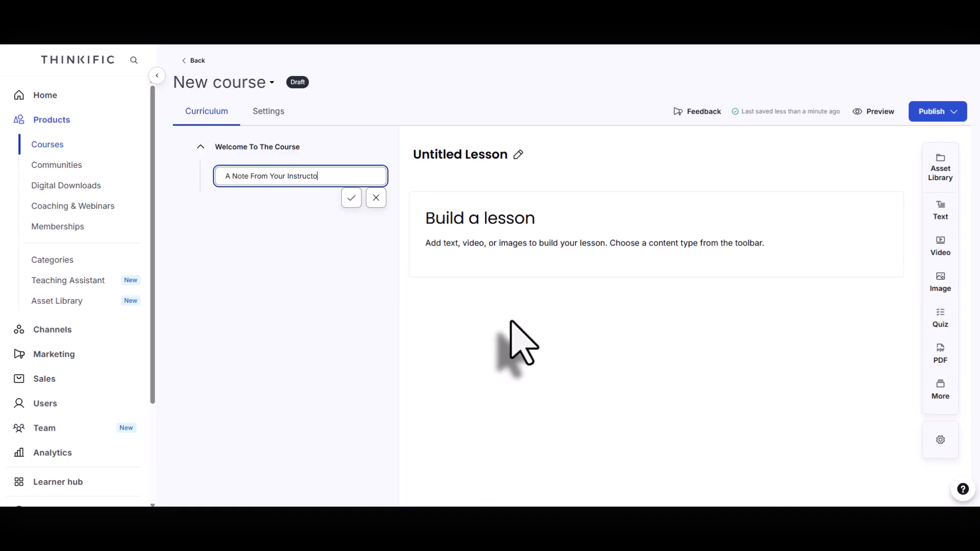
left_click(351, 198)
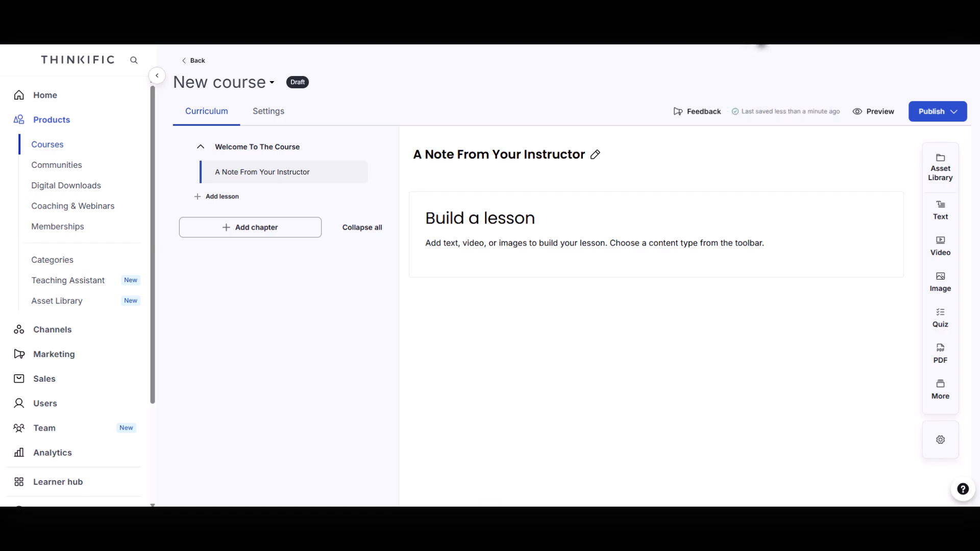
Step: Switch to the Thinkific help article on the new course builder and highlight the note about its beta availability
left_click(760, 36)
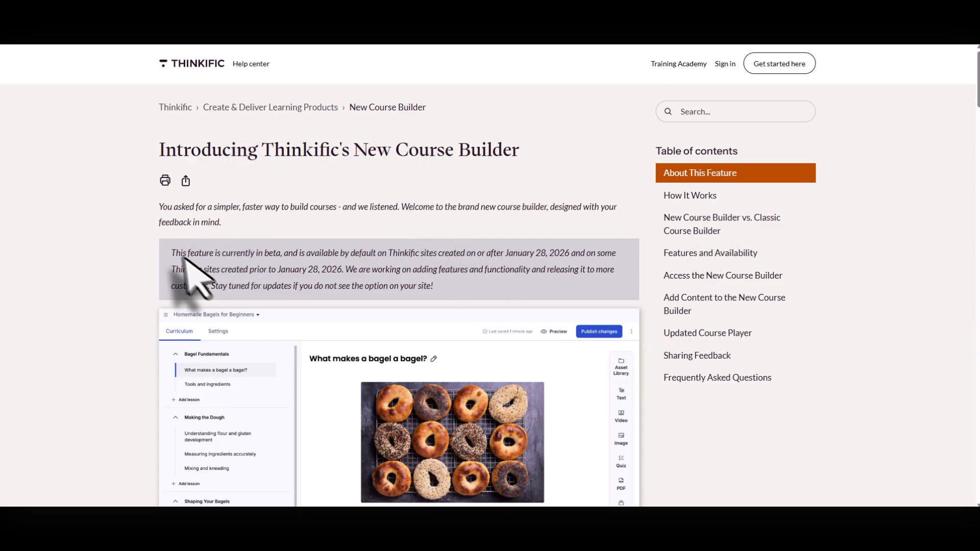
left_click_drag(176, 253, 632, 284)
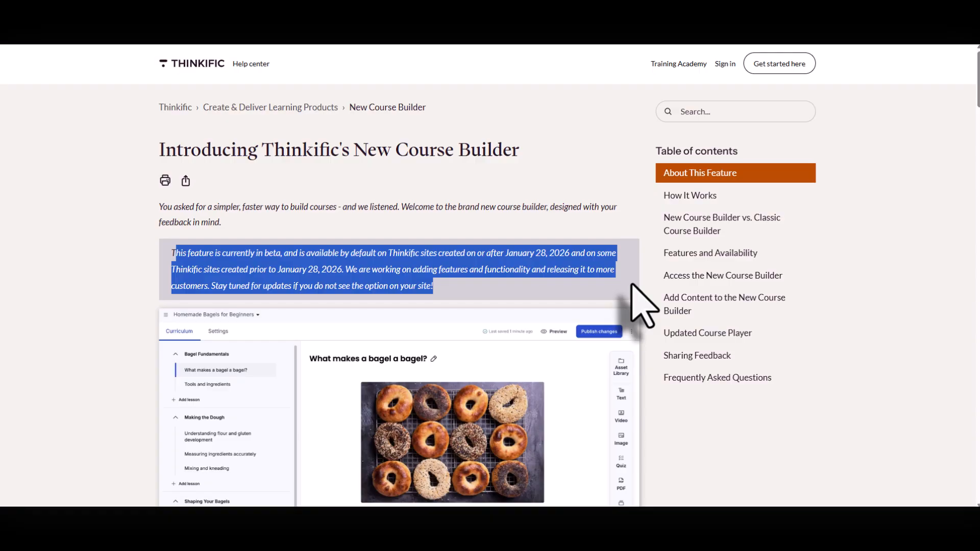
Step: Read the help article's comparison of the new and classic course builders, highlighting its heading, and the advice on which builder to use
scroll(499, 294, "down", 5)
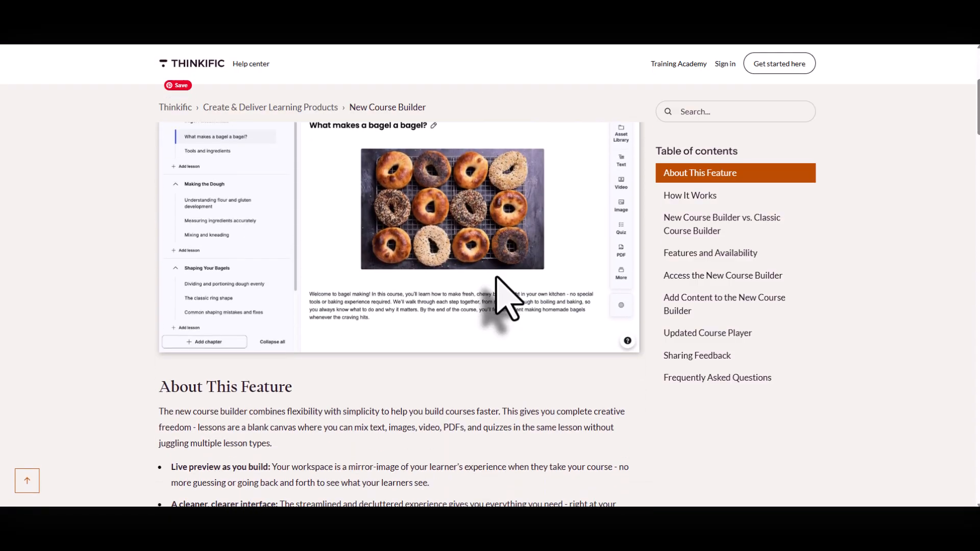
scroll(499, 294, "down", 12)
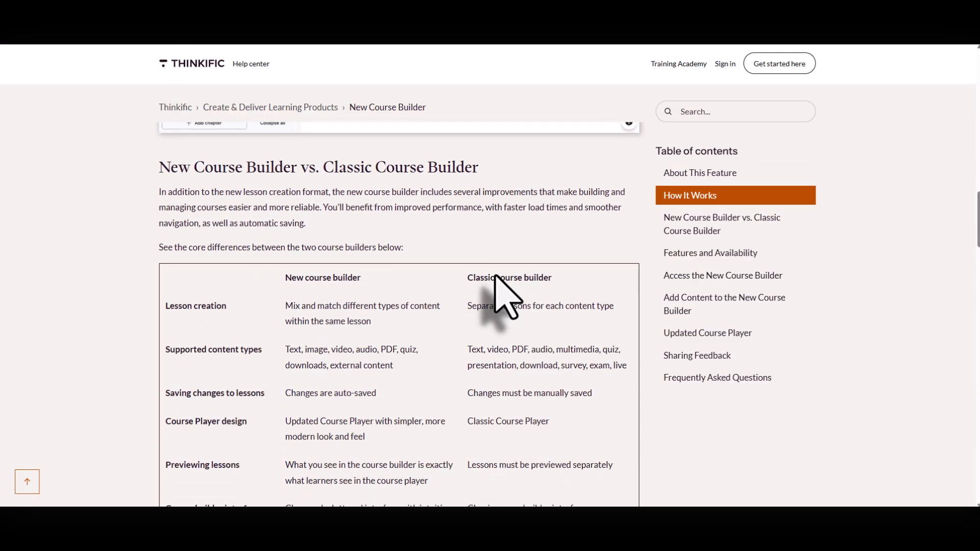
scroll(495, 276, "up", 1)
left_click_drag(171, 247, 573, 258)
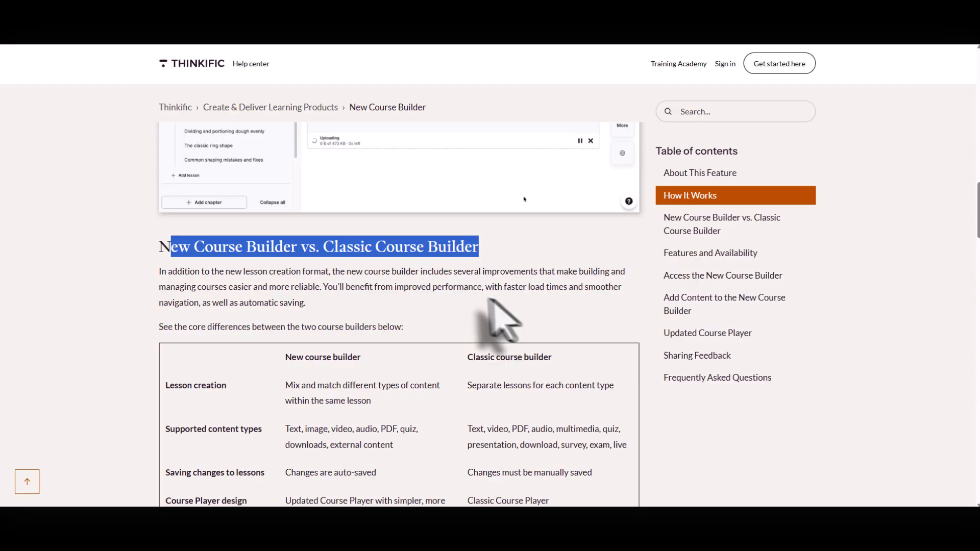
scroll(466, 293, "down", 3)
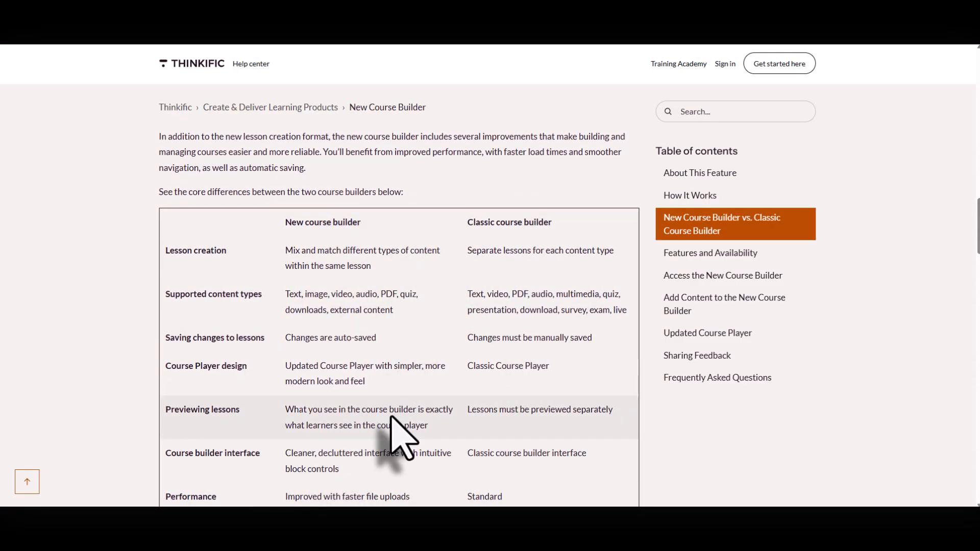
scroll(391, 416, "down", 6)
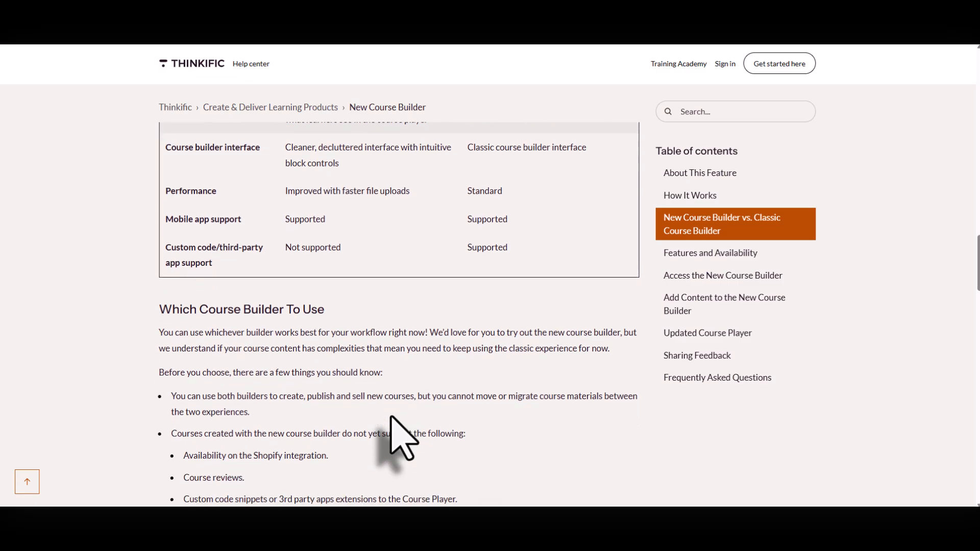
scroll(391, 416, "down", 5)
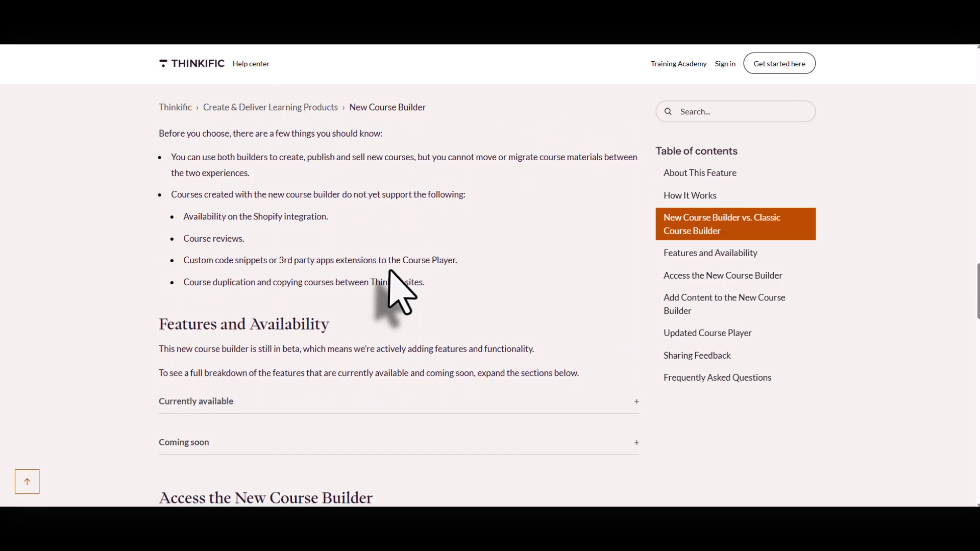
scroll(390, 273, "down", 3)
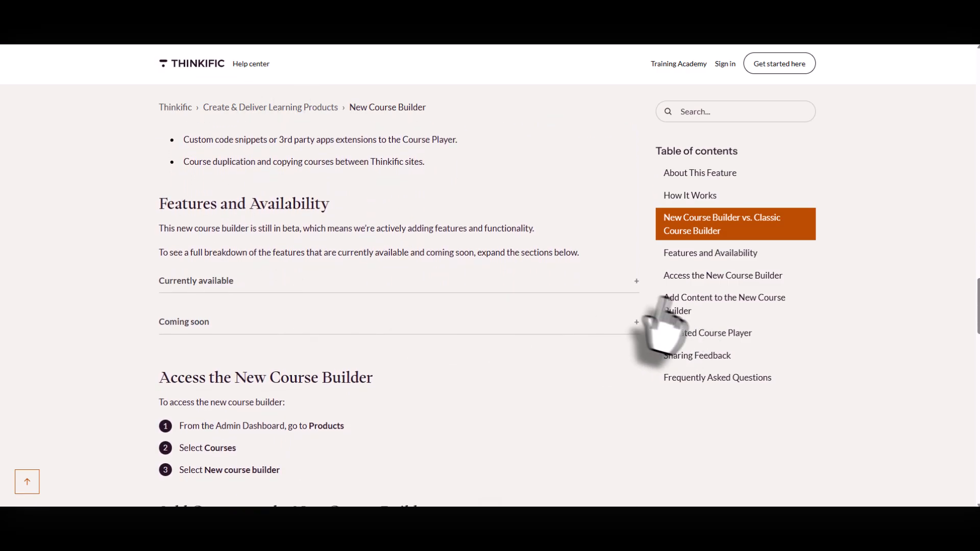
Step: Expand the article's Currently available and Coming soon feature lists and review what the new course builder supports
left_click(636, 270)
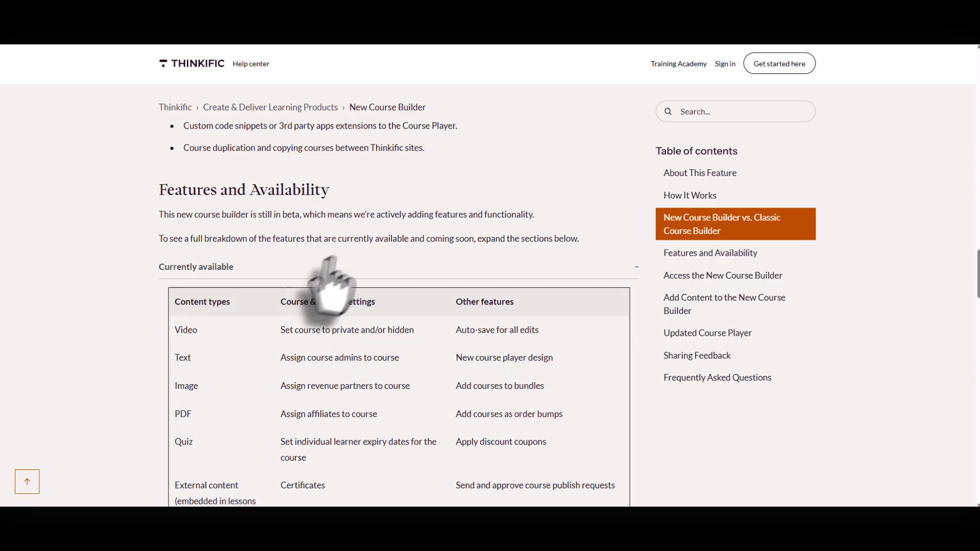
scroll(375, 239, "down", 3)
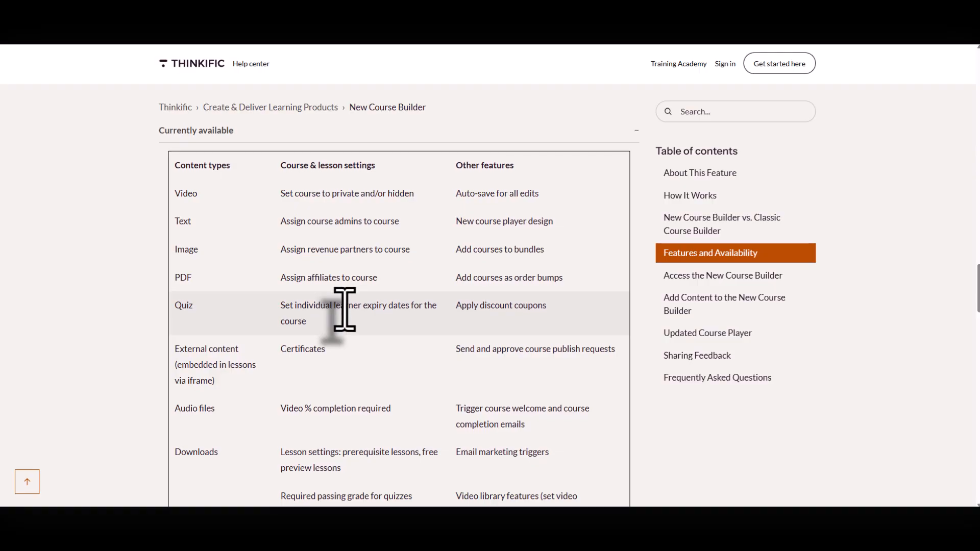
scroll(344, 306, "down", 3)
scroll(347, 316, "down", 6)
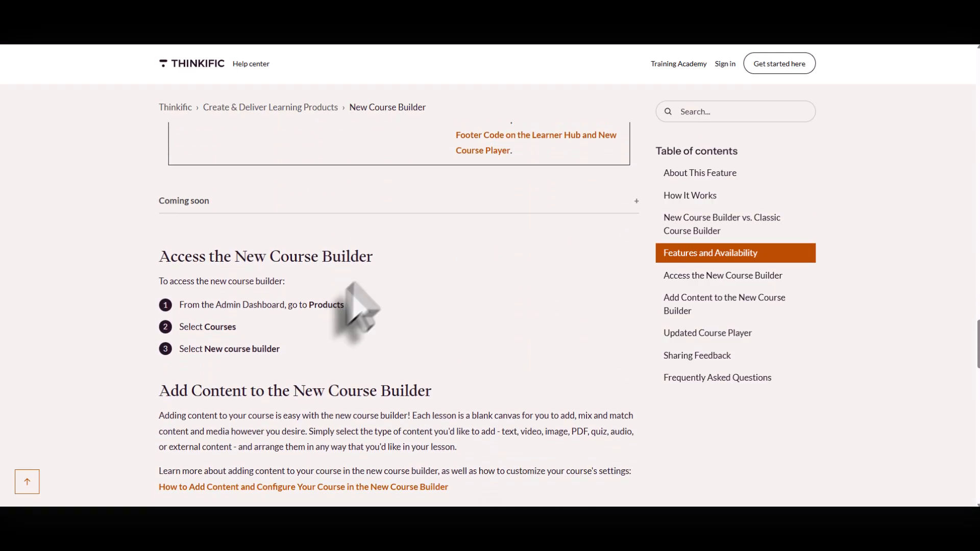
left_click(636, 194)
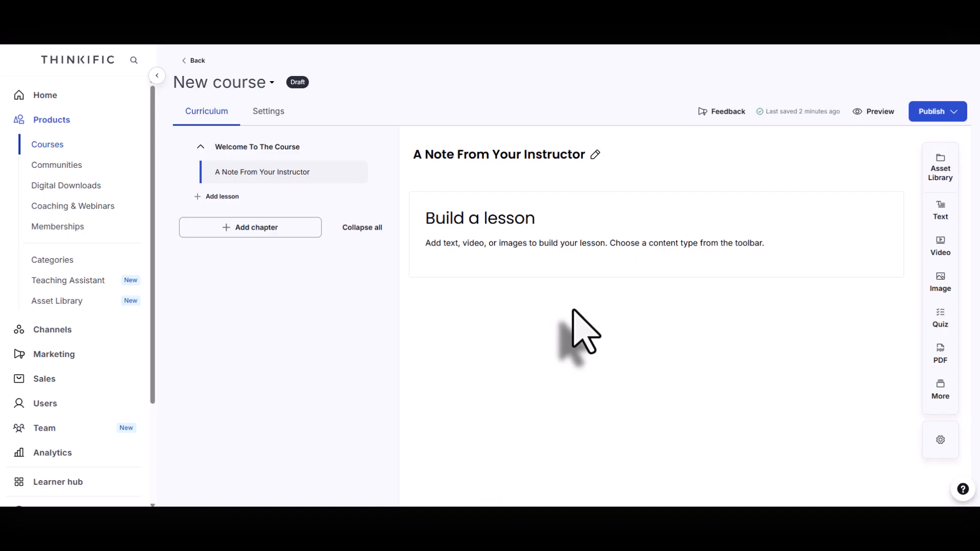
Step: Return to the new course's "A Note From Your Instructor" lesson and upload the instructor's photo as an image block
left_click(940, 283)
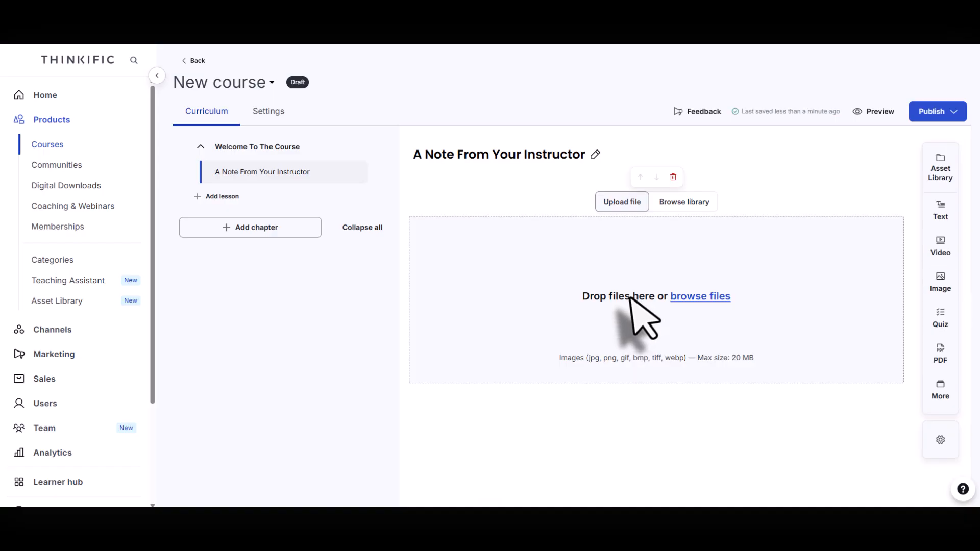
left_click(697, 300)
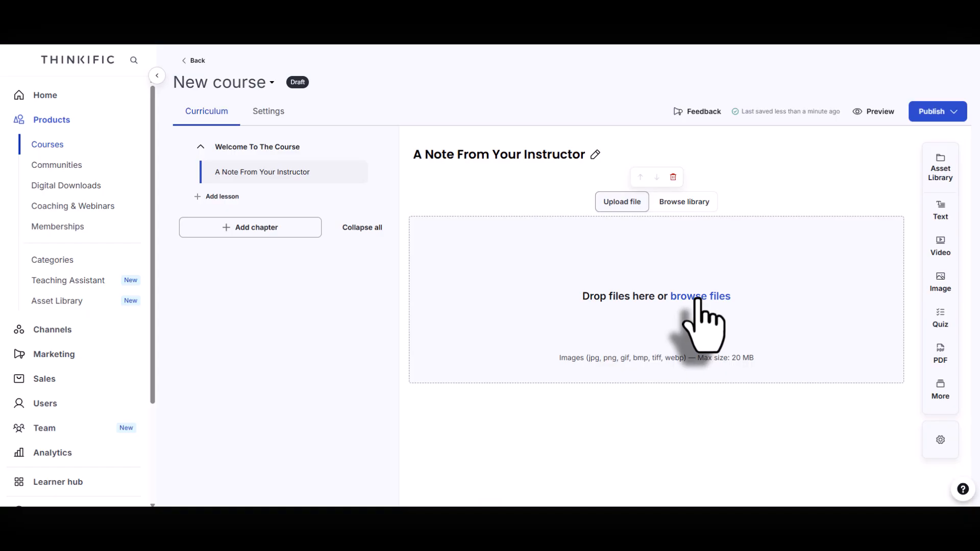
left_click_drag(484, 52, 483, 380)
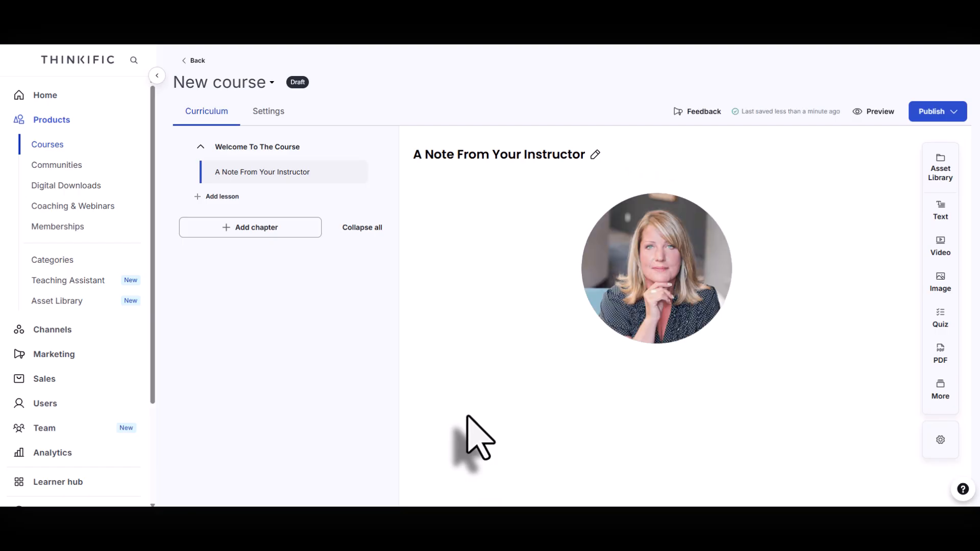
Step: Left-align and slightly shrink the instructor photo, and add an empty text block below it
left_click(648, 232)
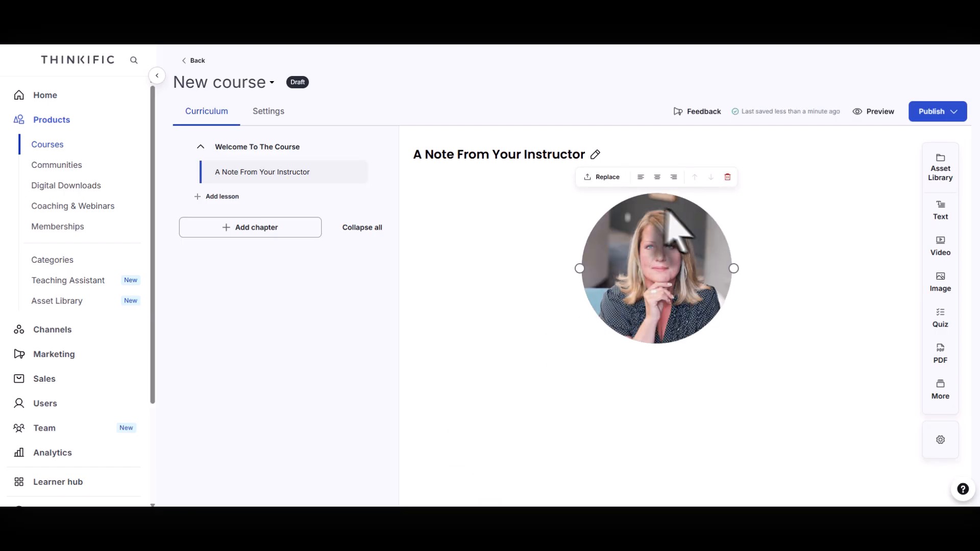
left_click(640, 177)
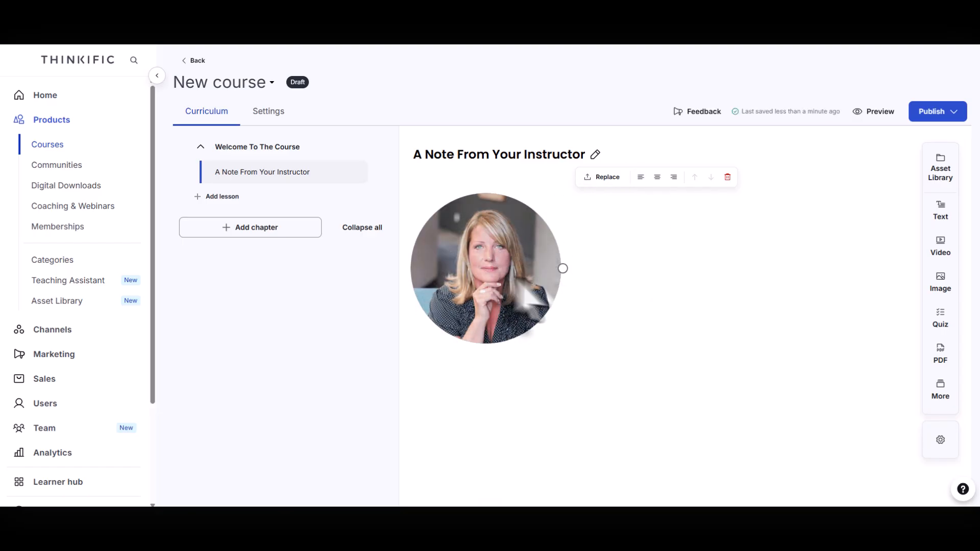
left_click_drag(563, 268, 538, 268)
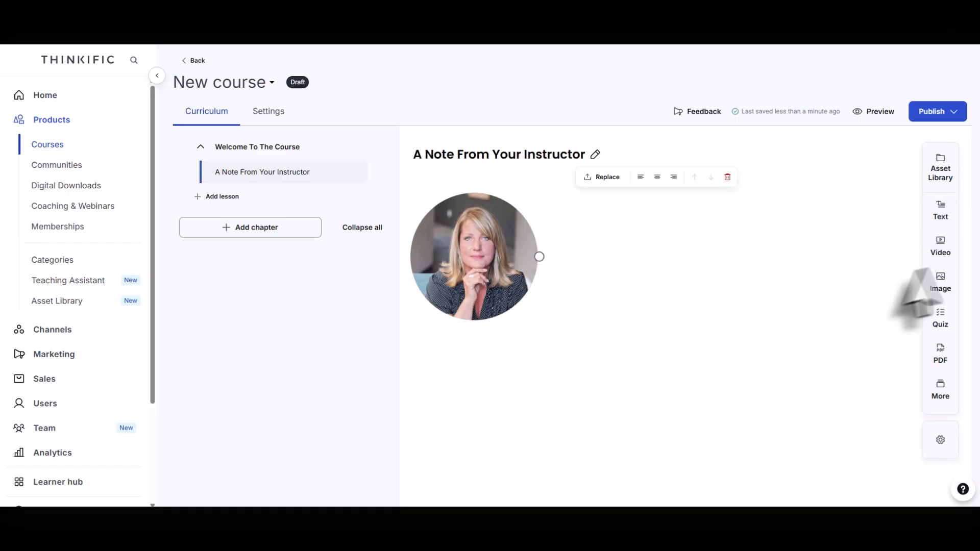
left_click(939, 212)
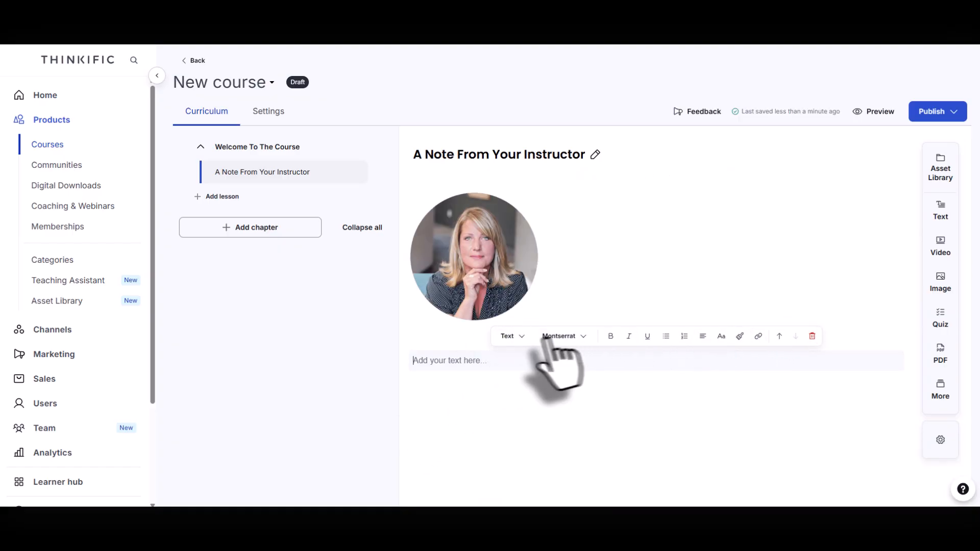
Step: Open the Dog Training 101 course's curriculum for editing and bring up the lesson types available in the classic builder
left_click(47, 145)
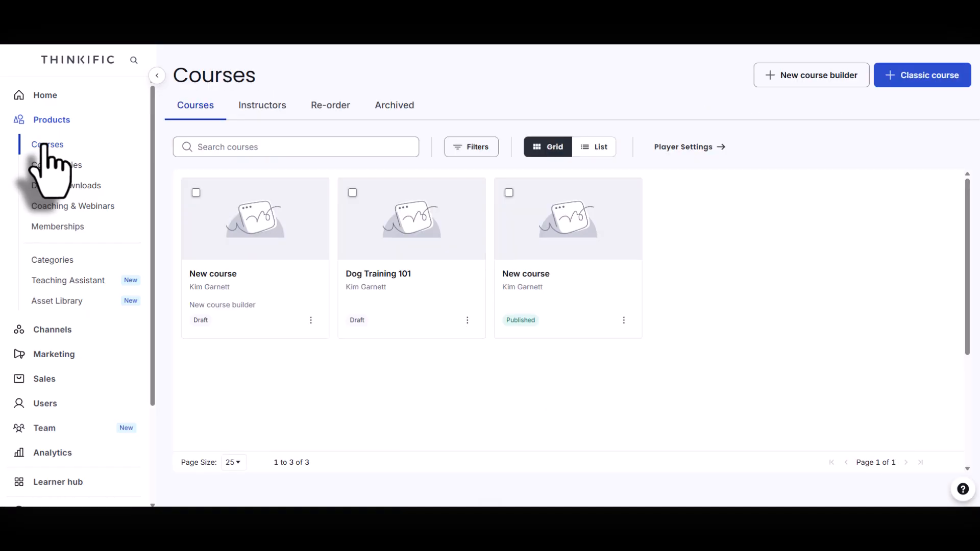
mouse_move(395, 248)
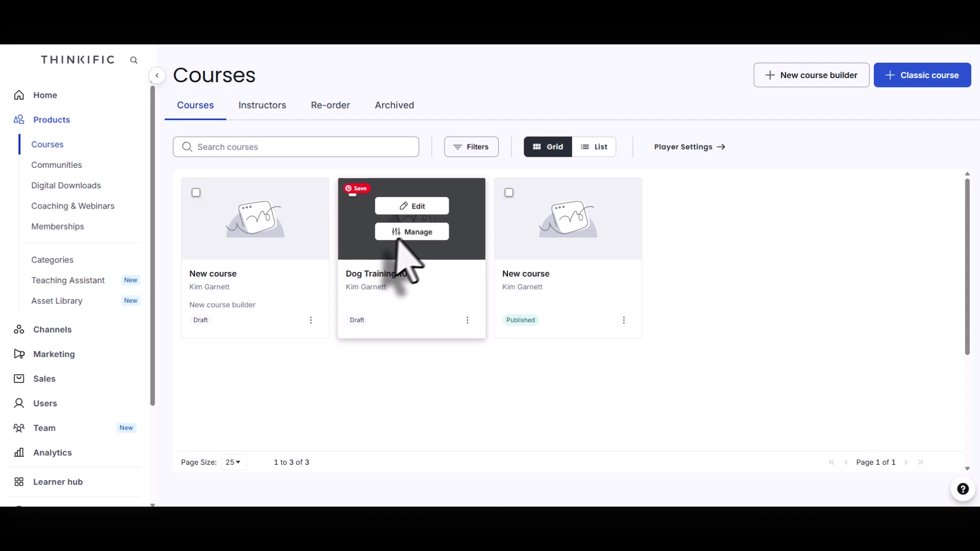
left_click(411, 231)
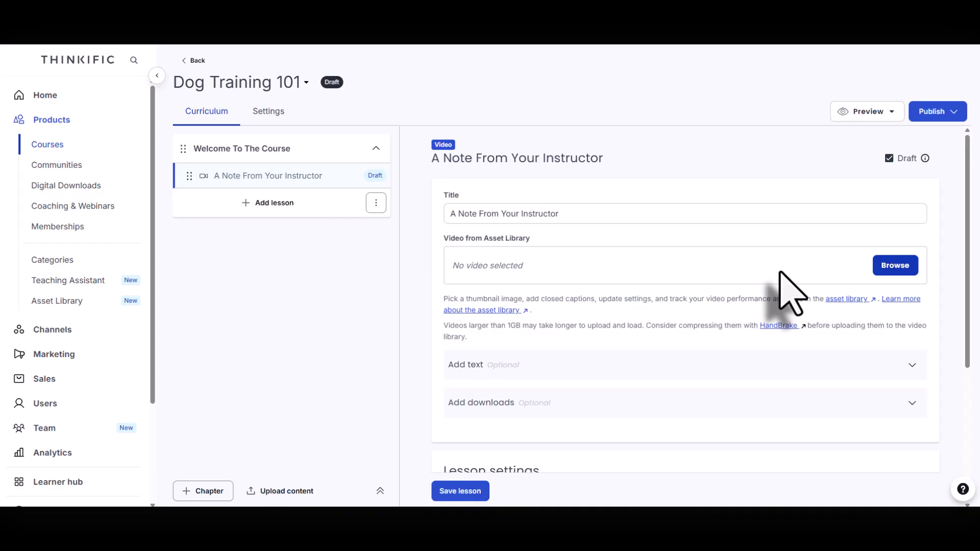
left_click(274, 203)
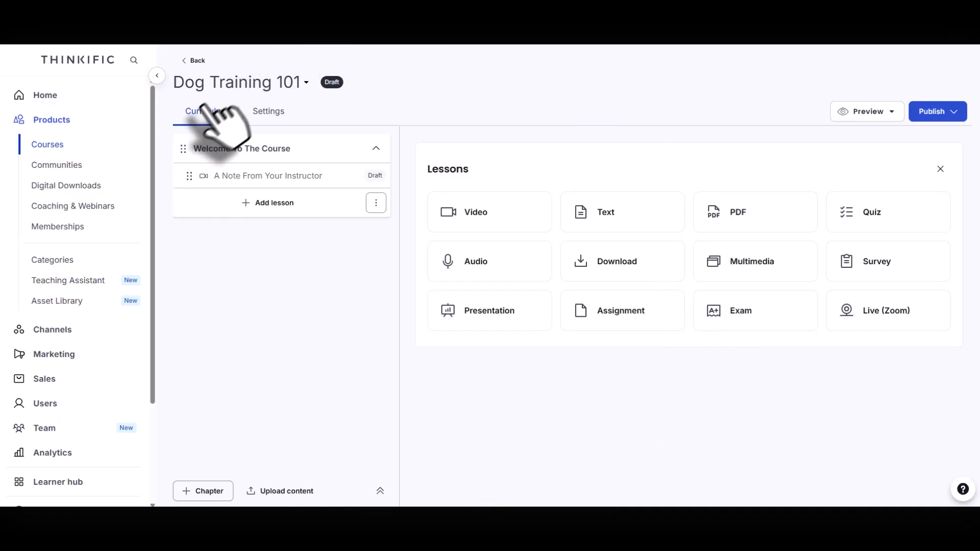
Step: Go back to the course list, open the management page of Dog Training 101 and view its overview and learners
left_click(45, 146)
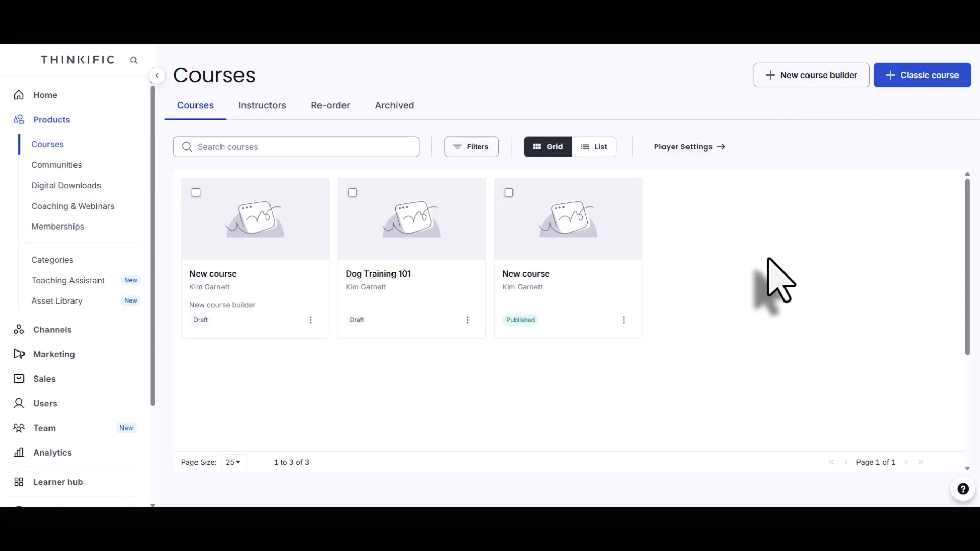
mouse_move(446, 222)
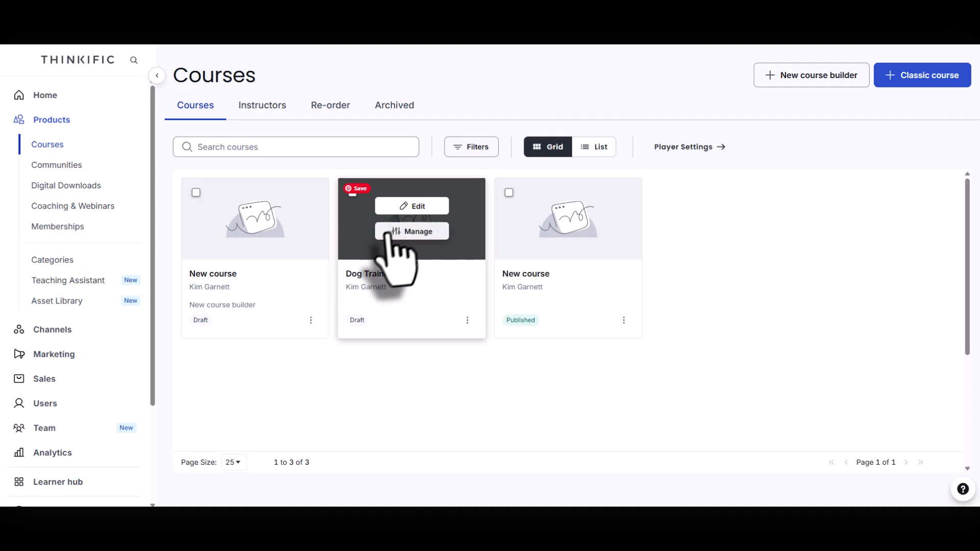
left_click(407, 235)
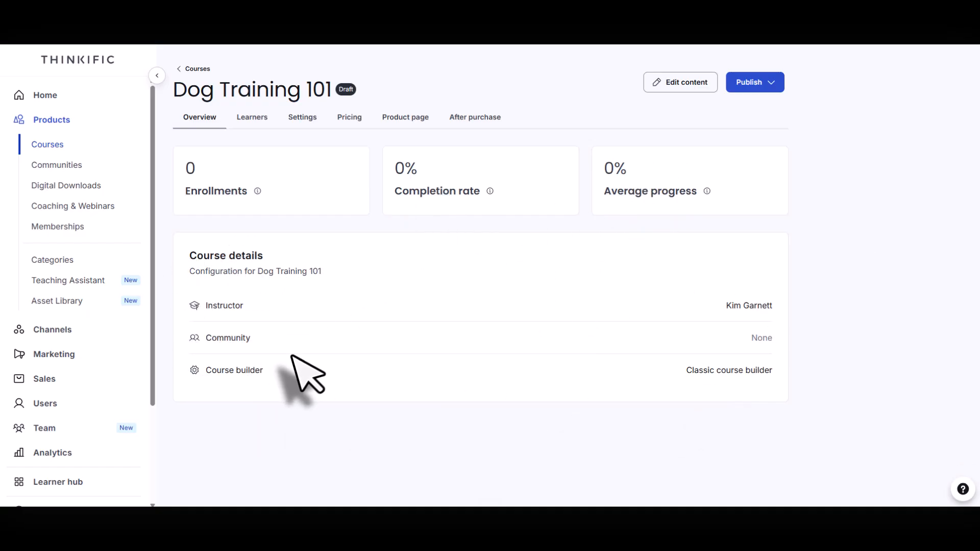
left_click(252, 119)
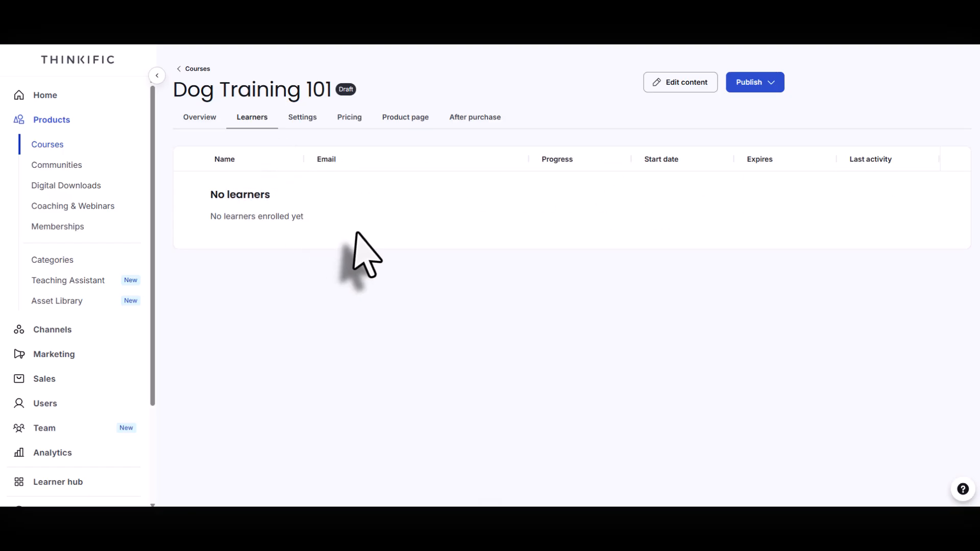
Step: Open the settings of Dog Training 101 and examine the course name, the course URL and the full web address
left_click(301, 119)
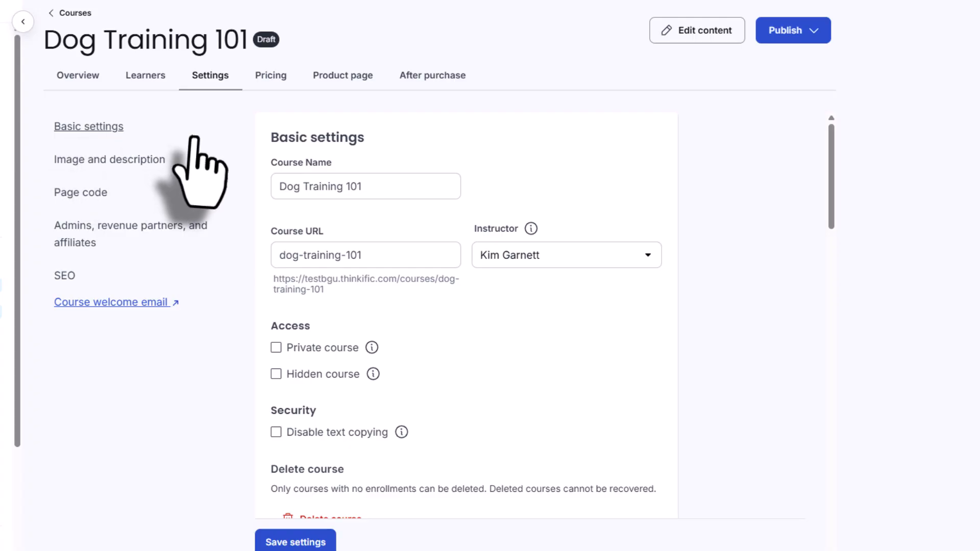
left_click_drag(381, 185, 267, 212)
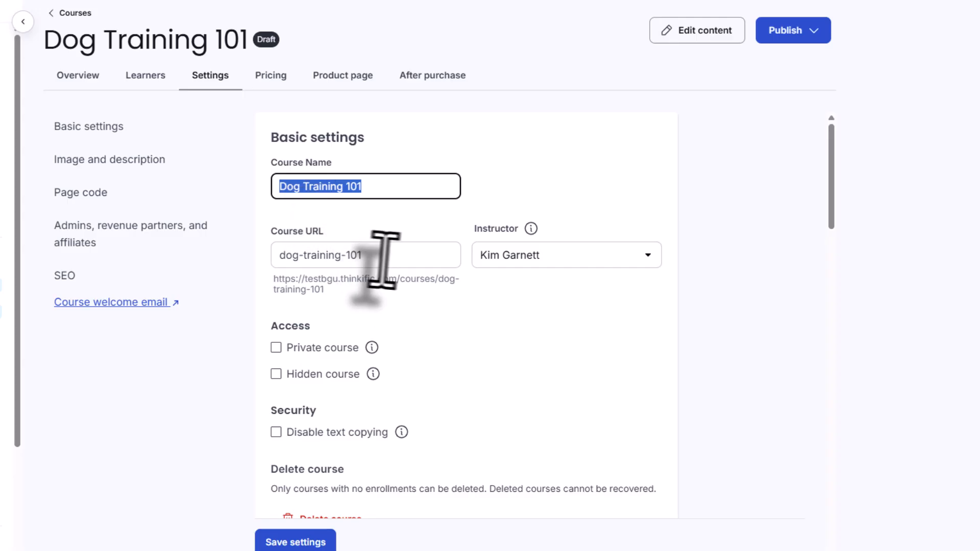
left_click_drag(383, 256, 256, 253)
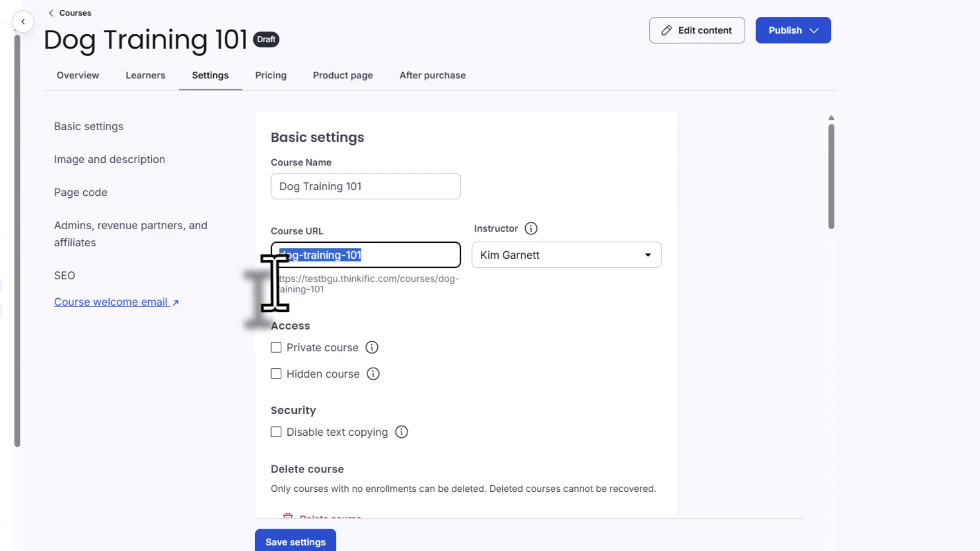
left_click_drag(274, 279, 437, 284)
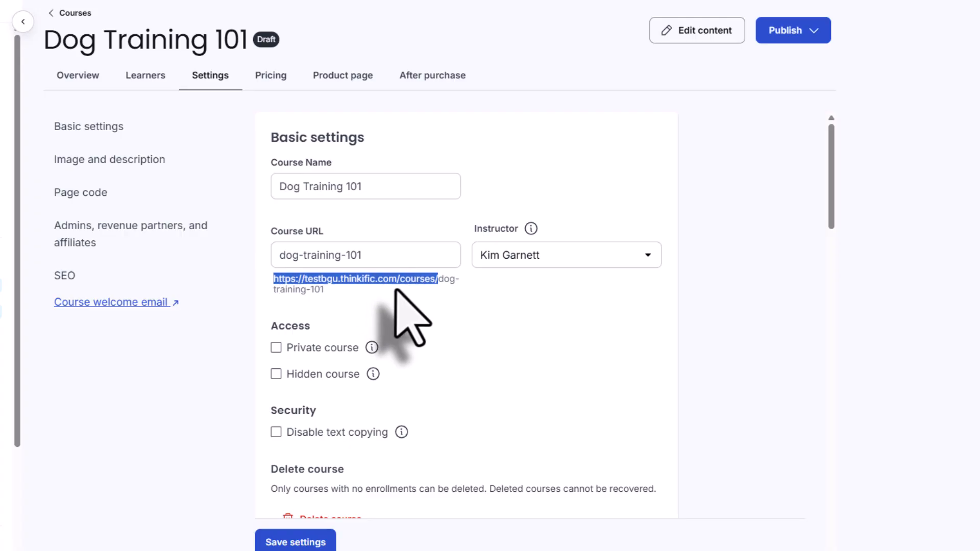
left_click(430, 301)
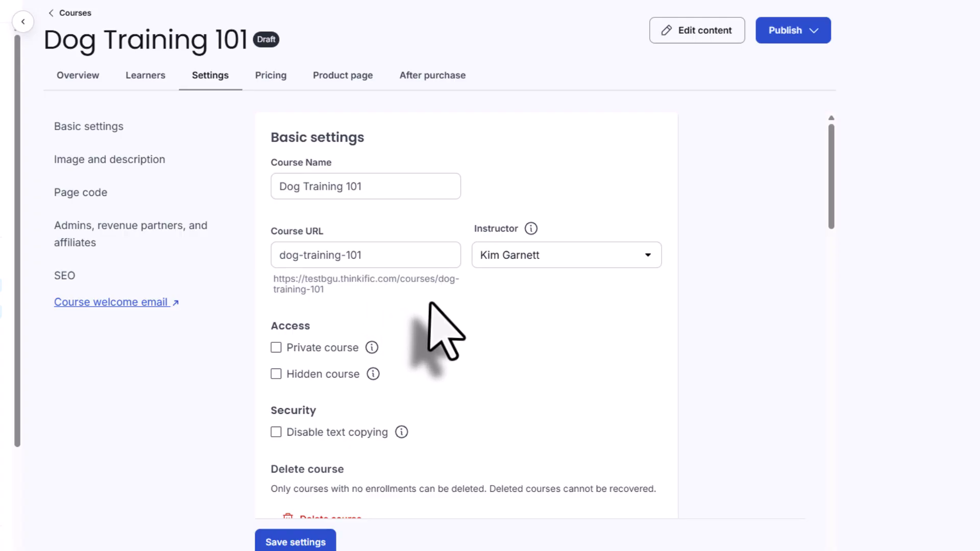
left_click_drag(478, 309, 440, 289)
Step: Try replacing the course URL with the long slug dog-training-to-figure-out-whether-your-d
triple_click(369, 255)
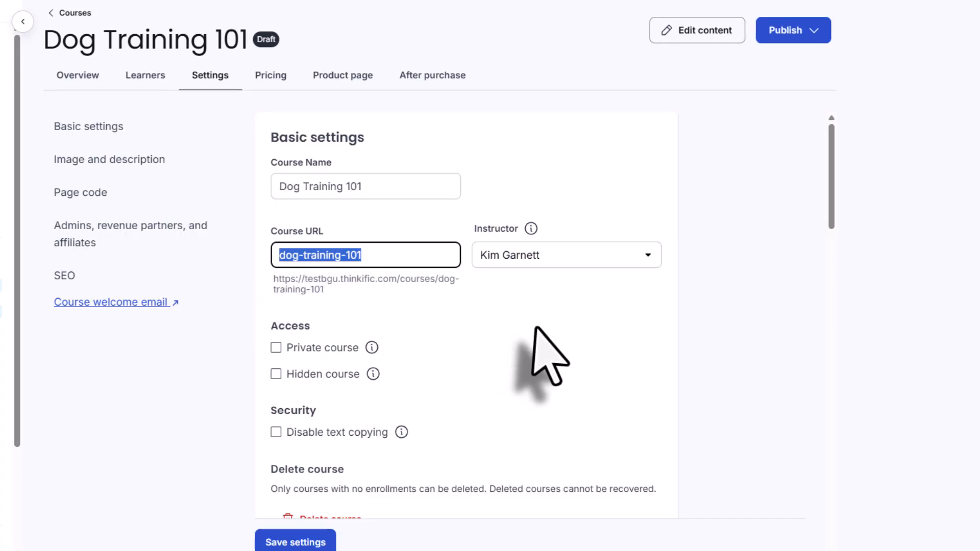
type("dog-training-to-figure-out-w")
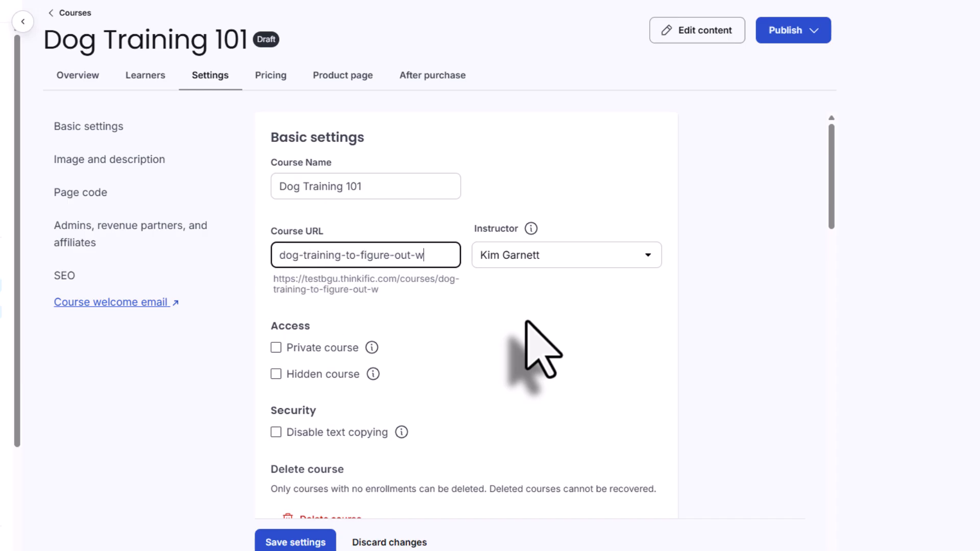
type("hether-your-")
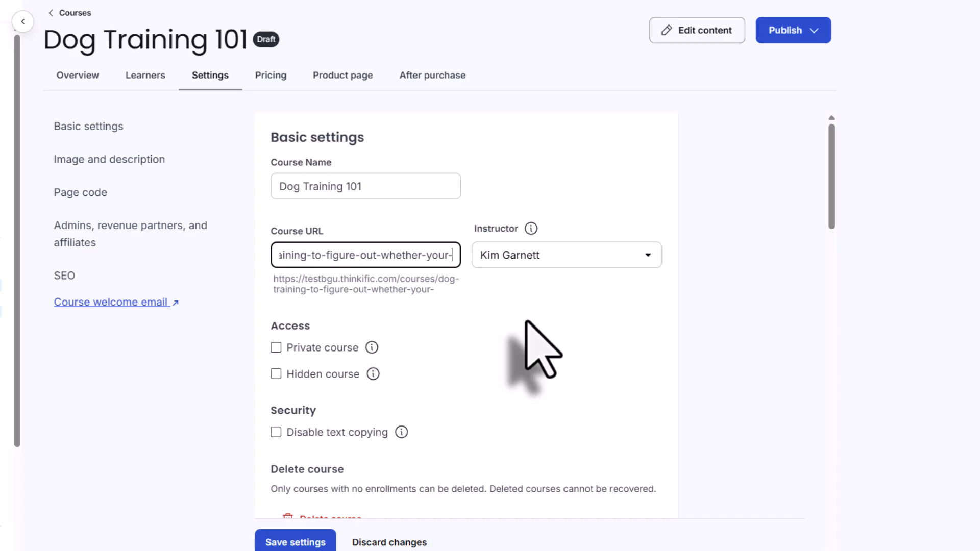
type("dgo")
key("BackSpace")
key("BackSpace")
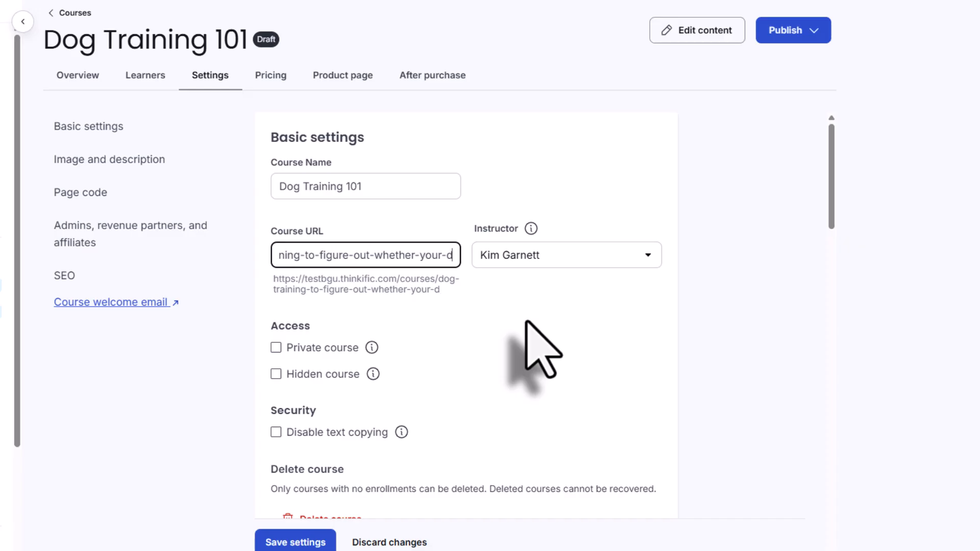
Step: Set the course URL back to the short slug dog-training-101
key("ctrl+a")
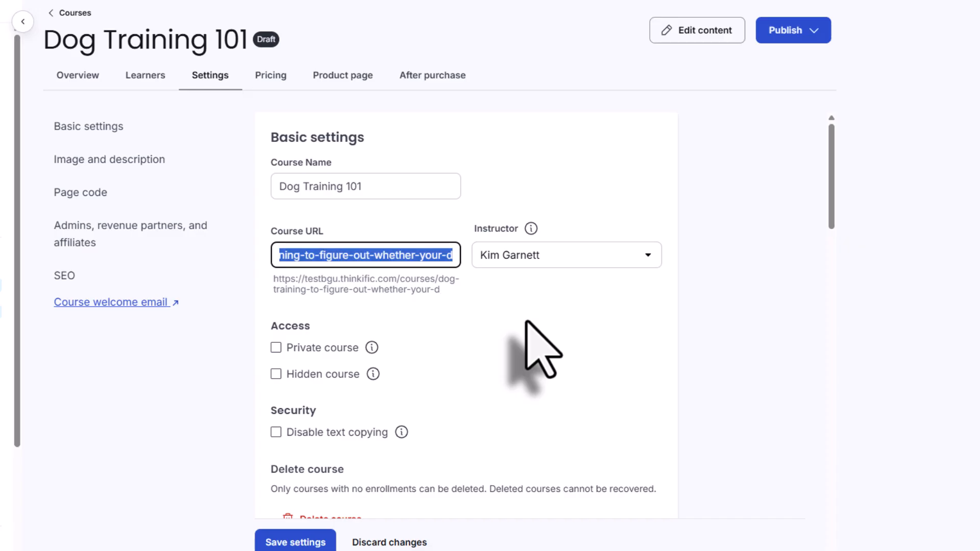
type("dog-")
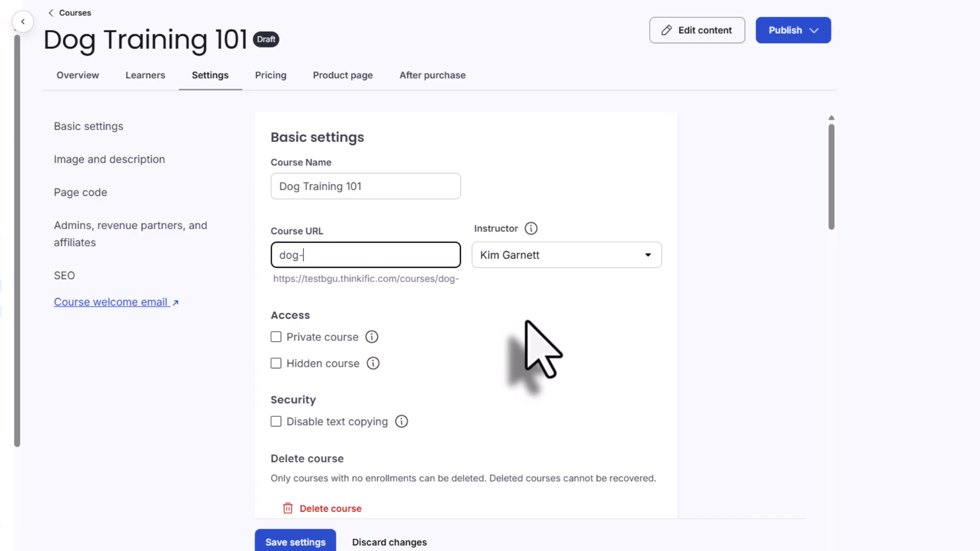
type("training-101")
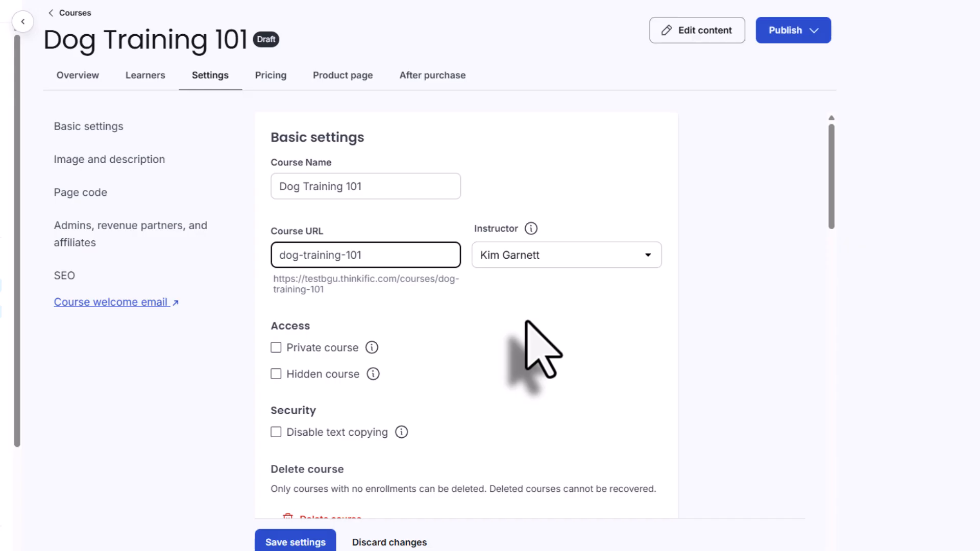
Step: Check what the course's instructor setting is for and which instructors it offers, and save the course settings
mouse_move(532, 228)
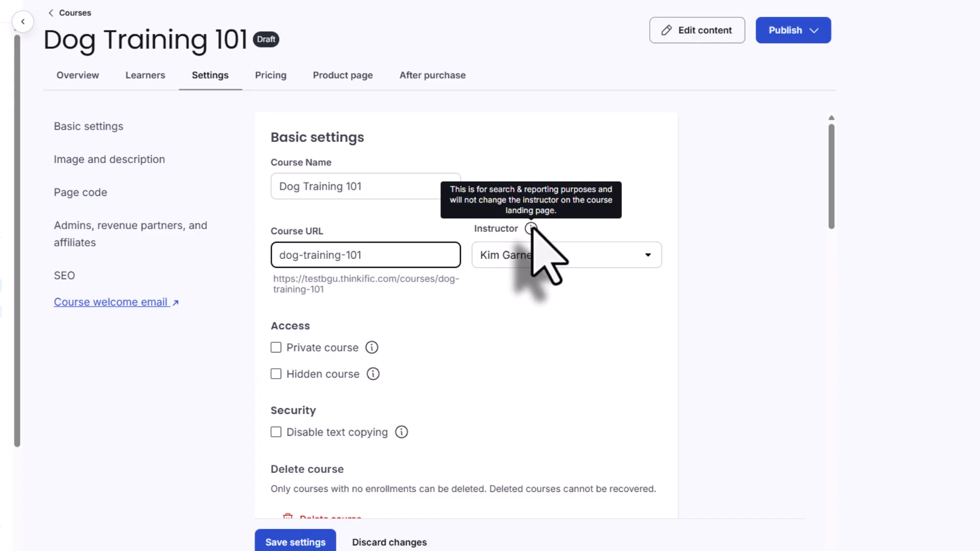
left_click(560, 256)
left_click(561, 258)
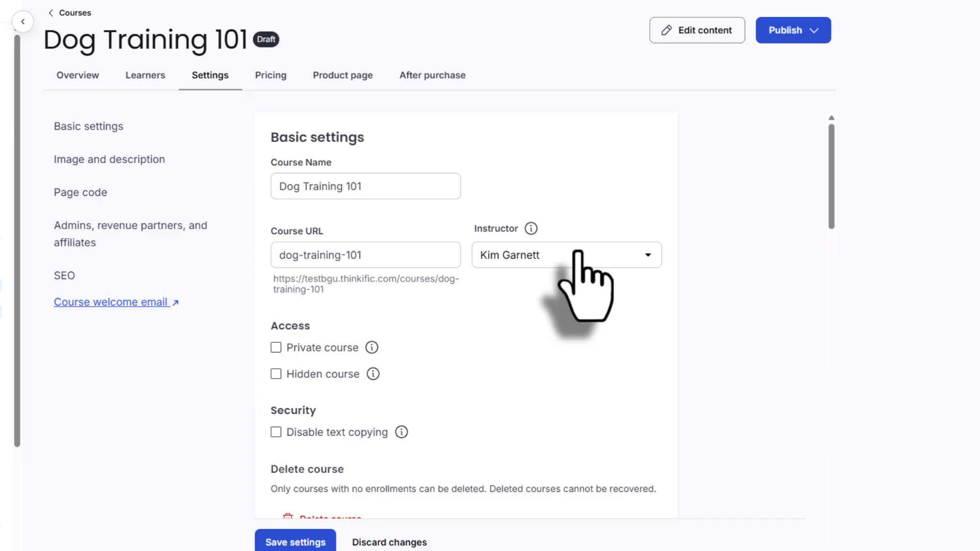
left_click(285, 543)
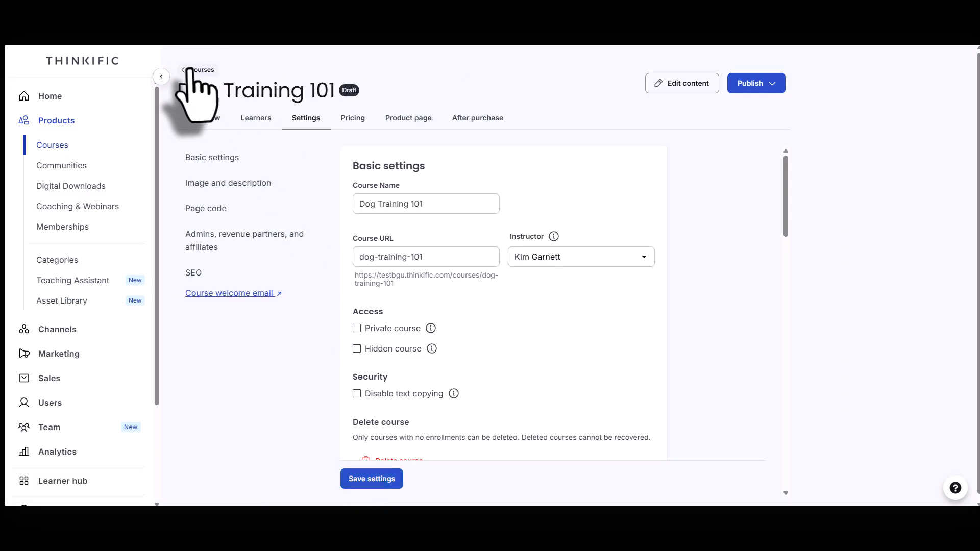
Step: Open the existing instructor's profile from the instructor list, enlarge the bio box to read it in full, and return to the list
left_click(189, 72)
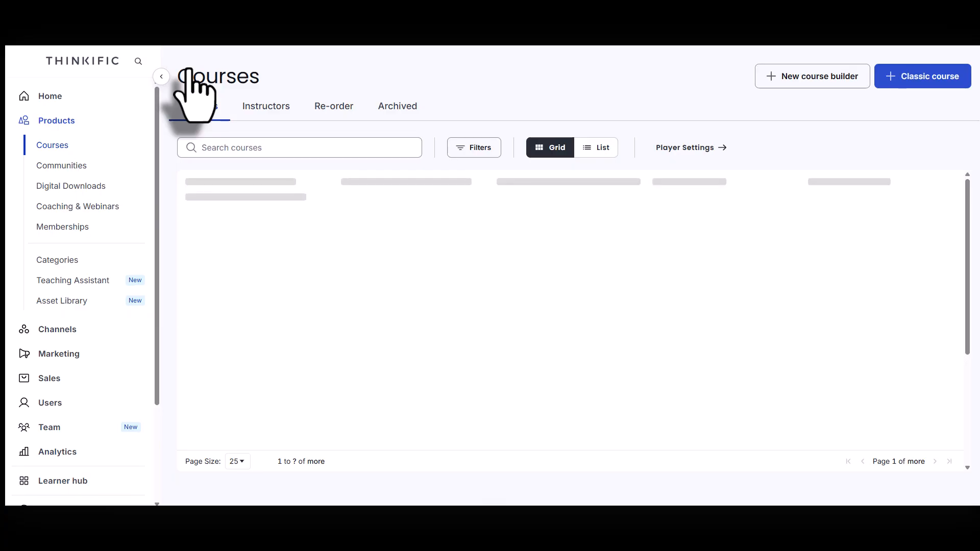
left_click(263, 104)
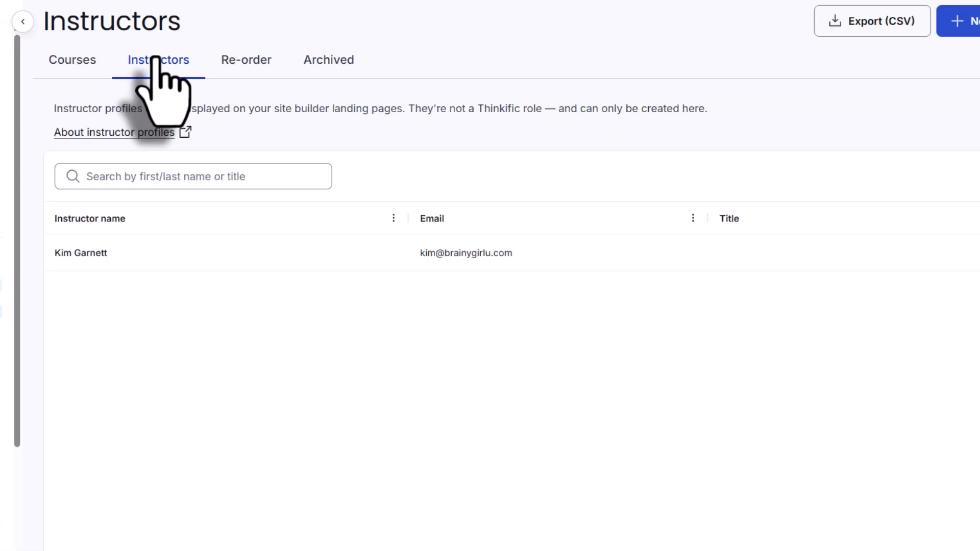
left_click(83, 253)
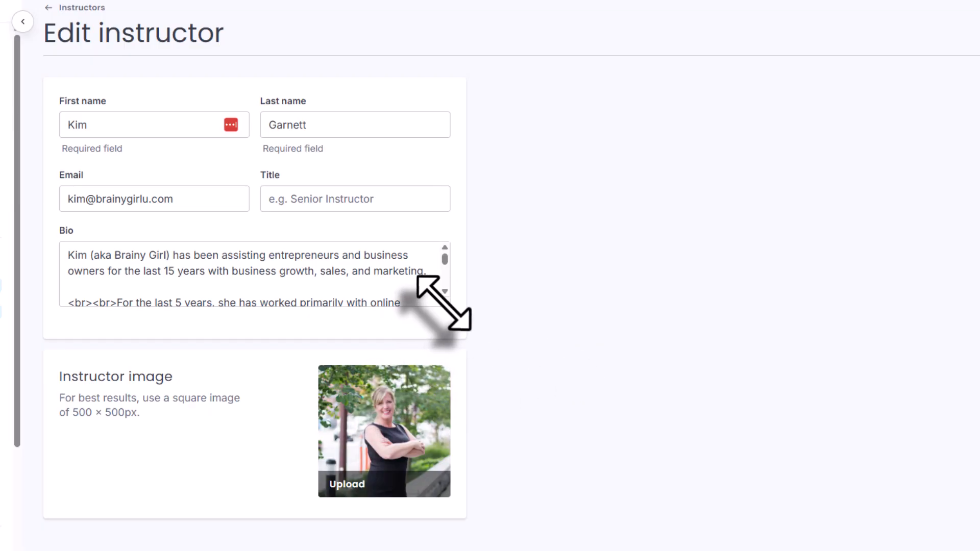
left_click_drag(443, 303, 455, 506)
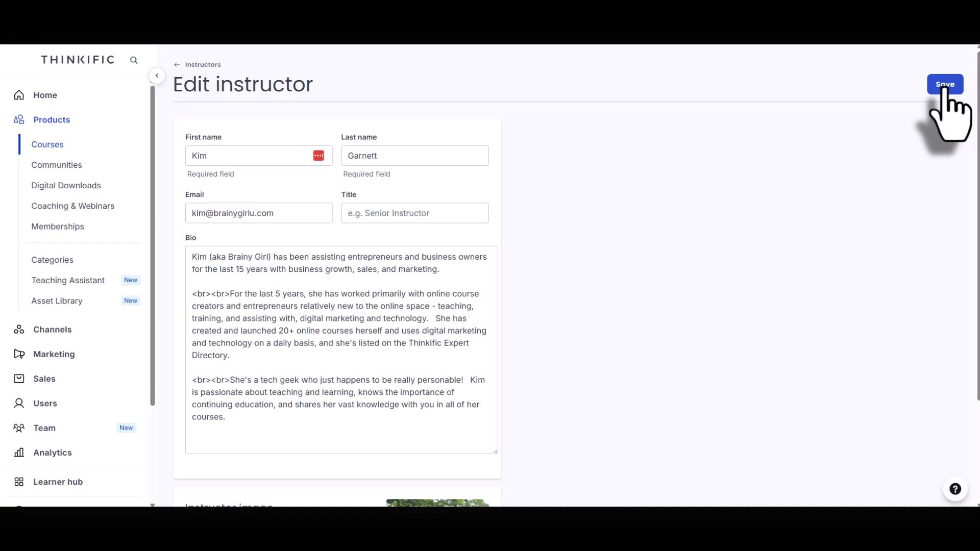
left_click(180, 67)
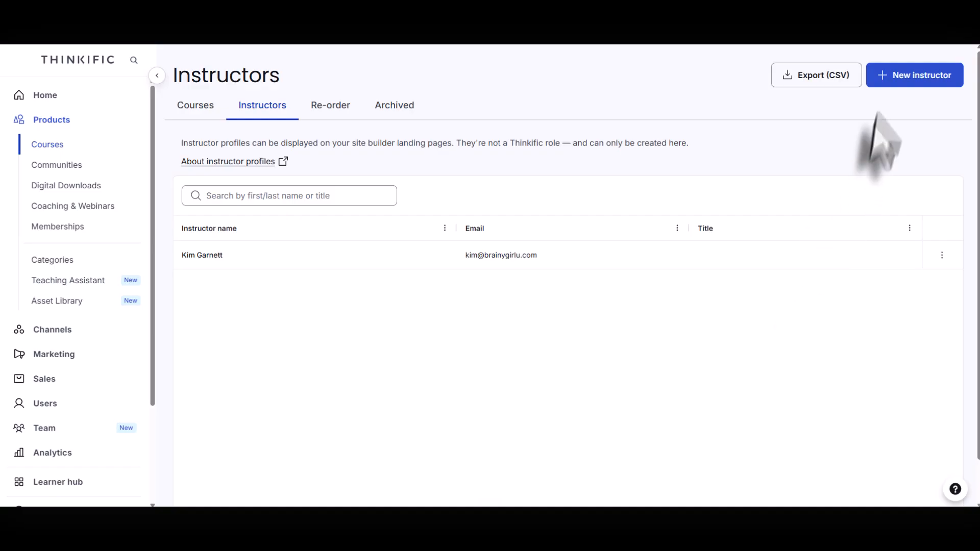
Step: Create and save a new instructor with a first name, a last name and the title Senior Instructor
left_click(891, 81)
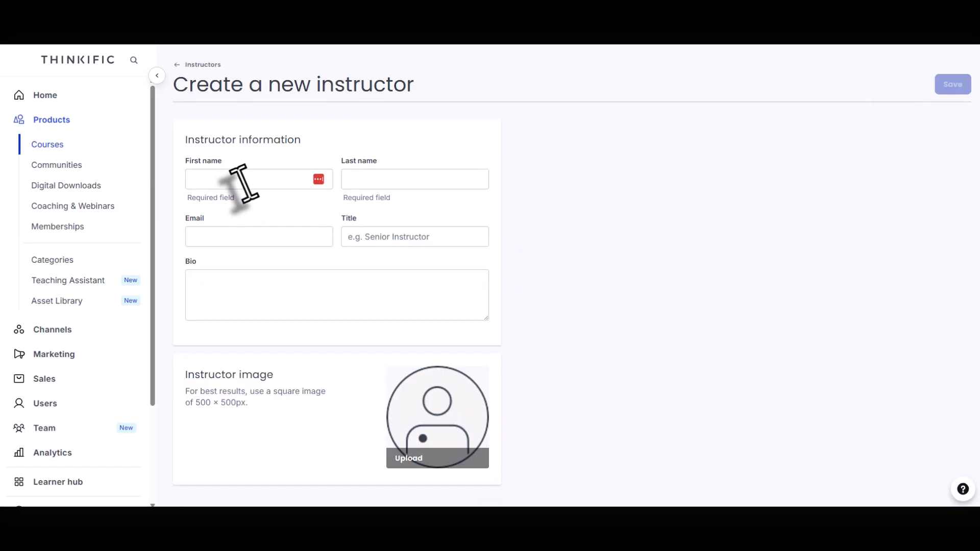
left_click(252, 188)
type("Jane")
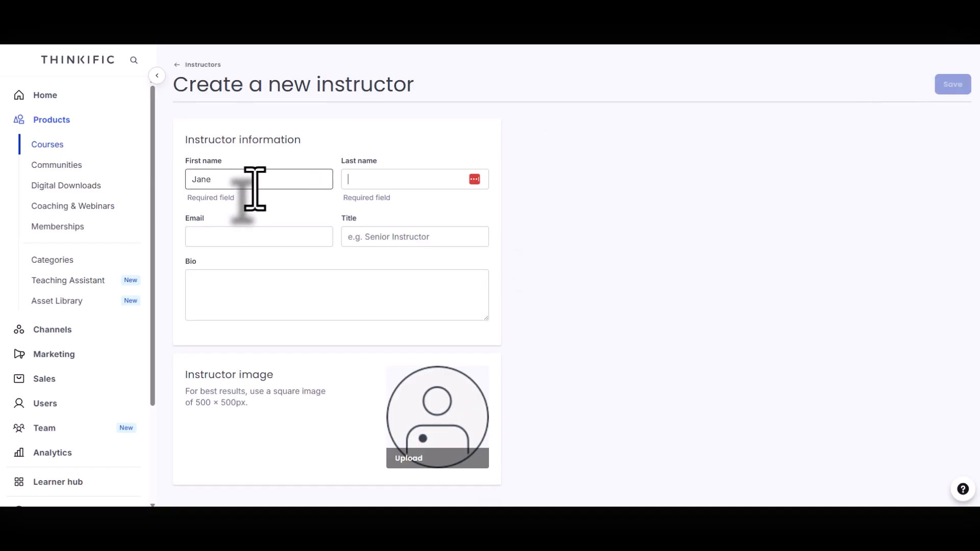
type("Smith")
key("Tab")
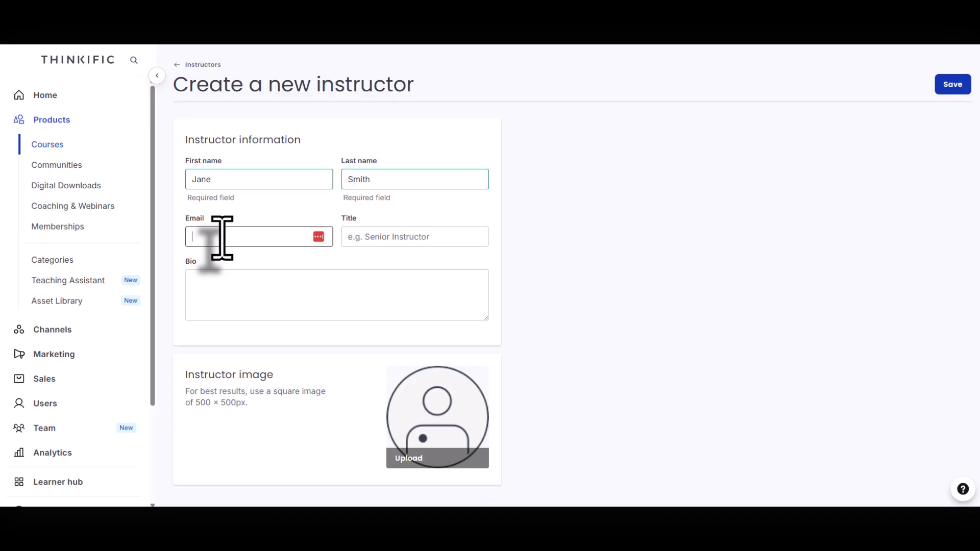
key("Tab")
type("SE")
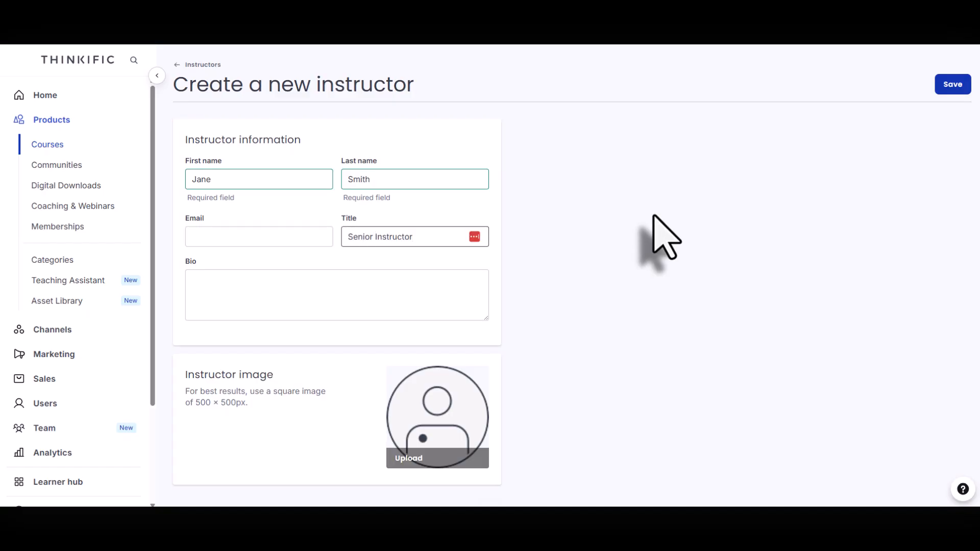
left_click(951, 85)
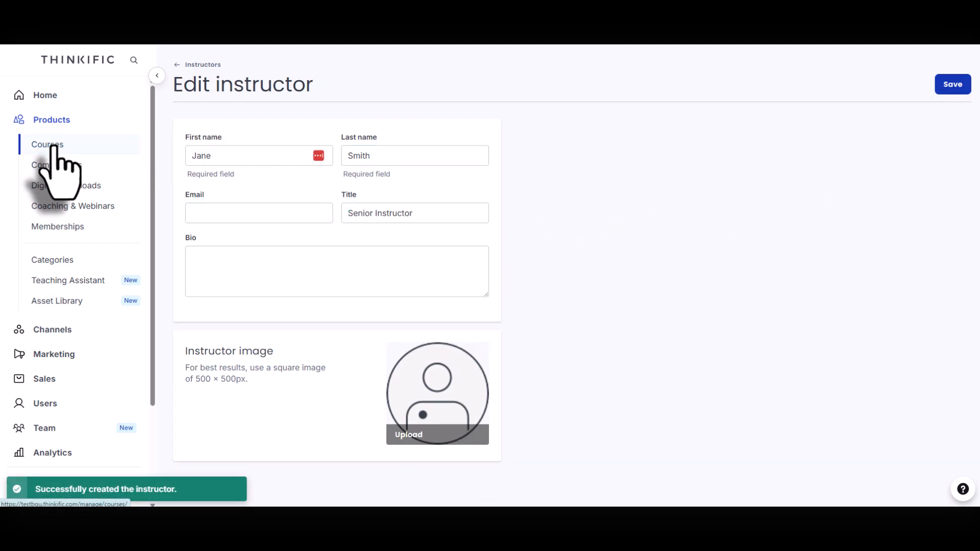
Step: Return to the settings of the Dog Training 101 course and choose the newly created instructor as its instructor
left_click(53, 147)
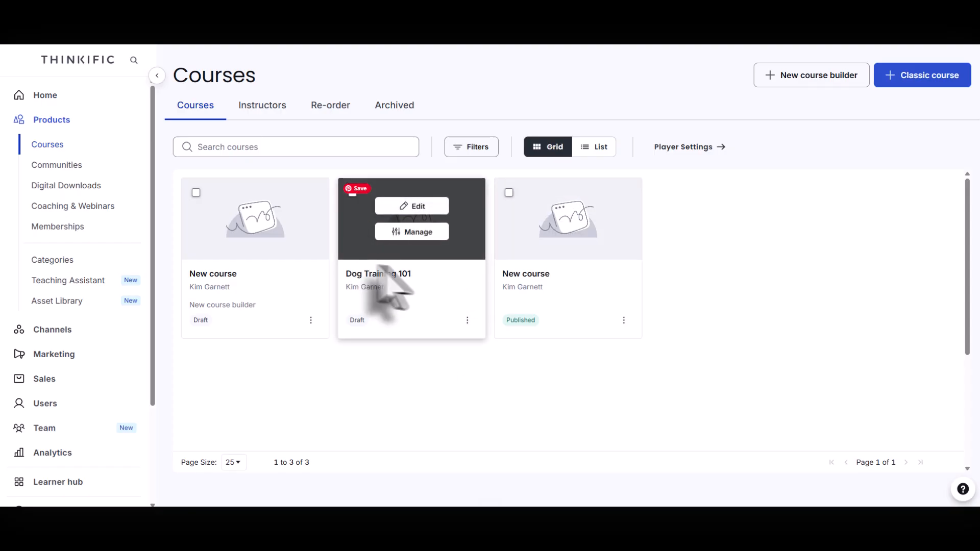
left_click(411, 233)
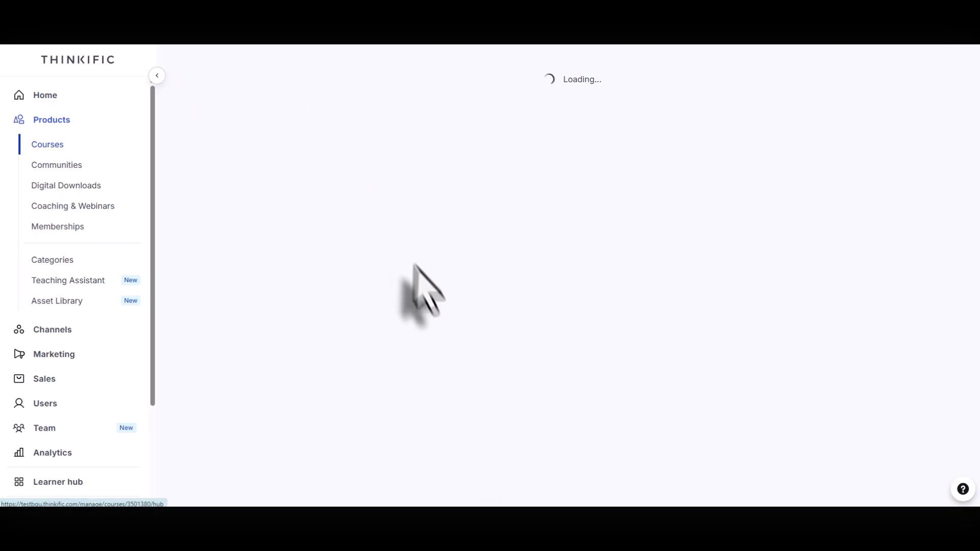
left_click(301, 117)
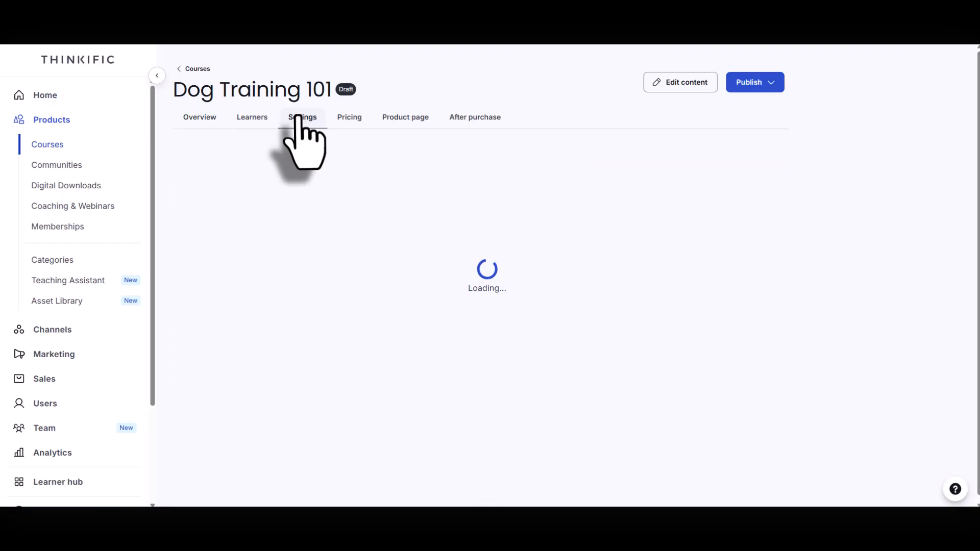
left_click(624, 257)
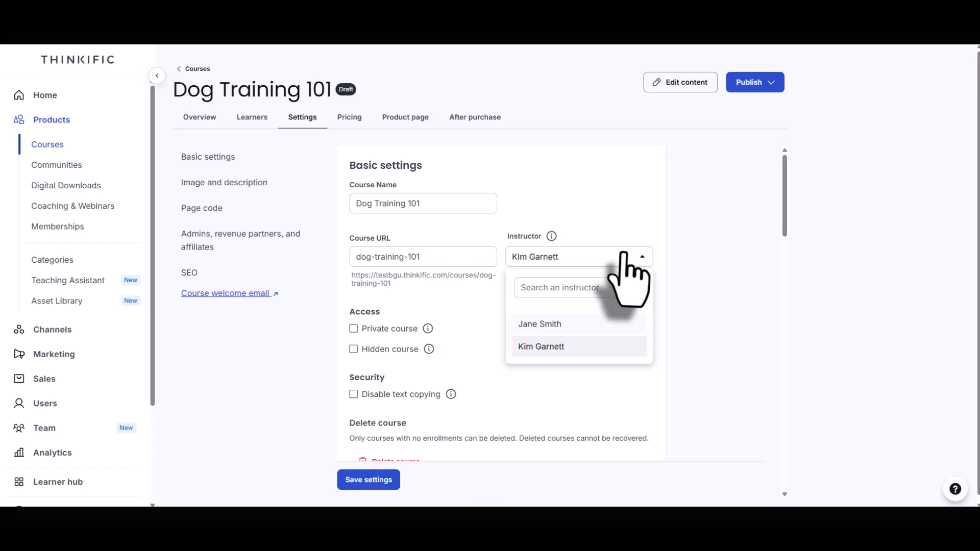
left_click(598, 257)
left_click(599, 257)
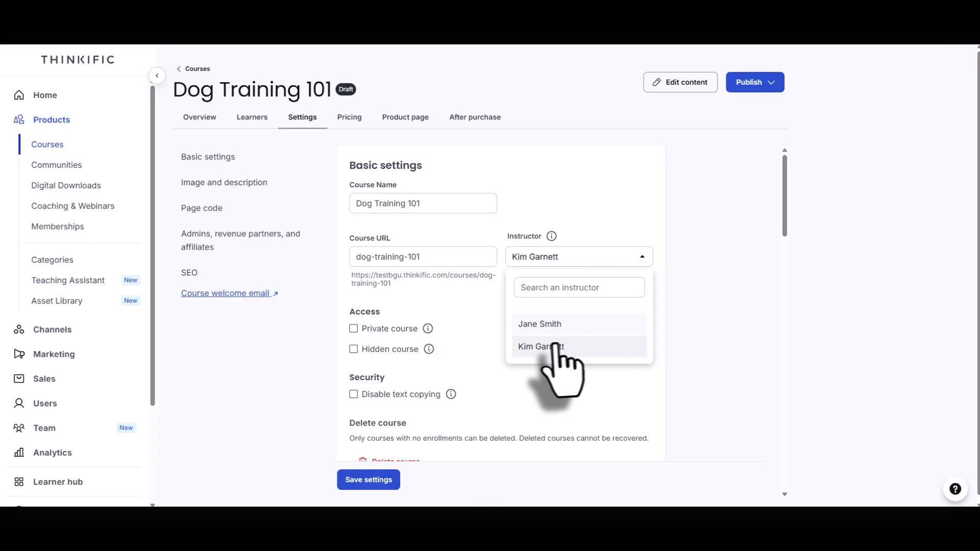
left_click(537, 325)
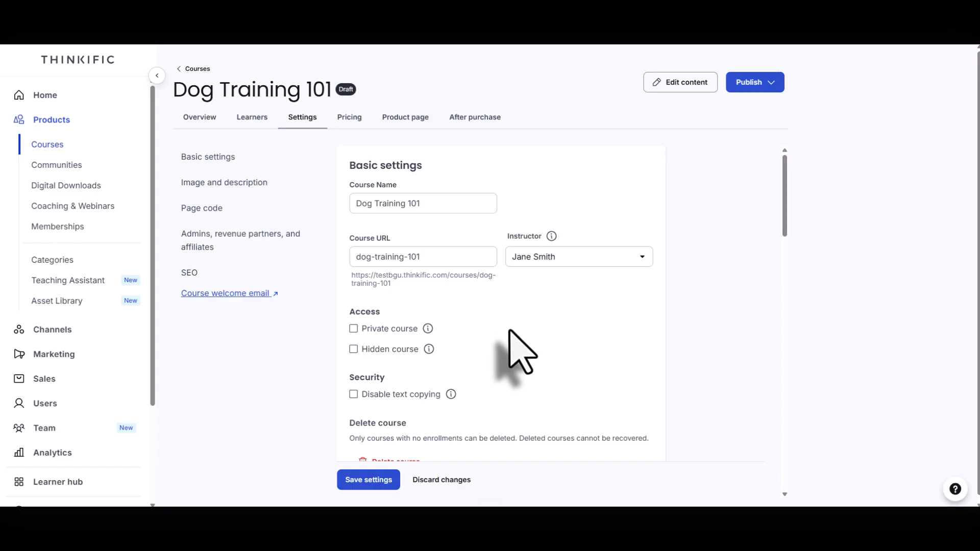
Step: Make the course private and hidden, check the explanations of both options, and disable text copying
left_click(354, 328)
left_click(353, 349)
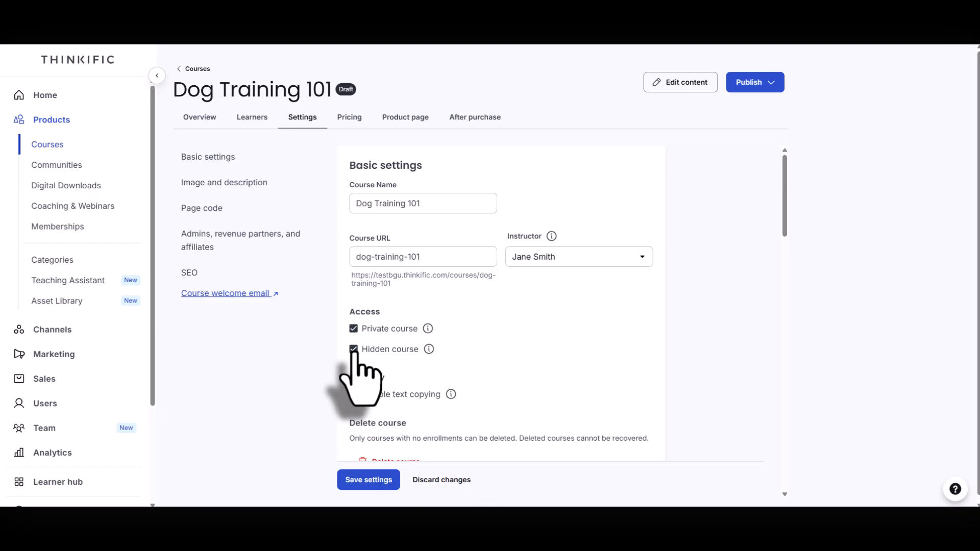
mouse_move(428, 329)
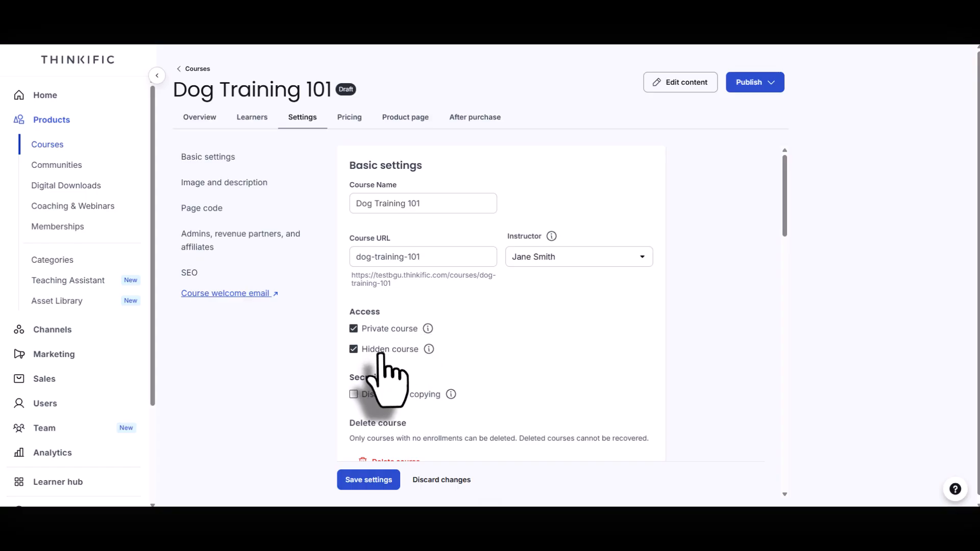
mouse_move(428, 350)
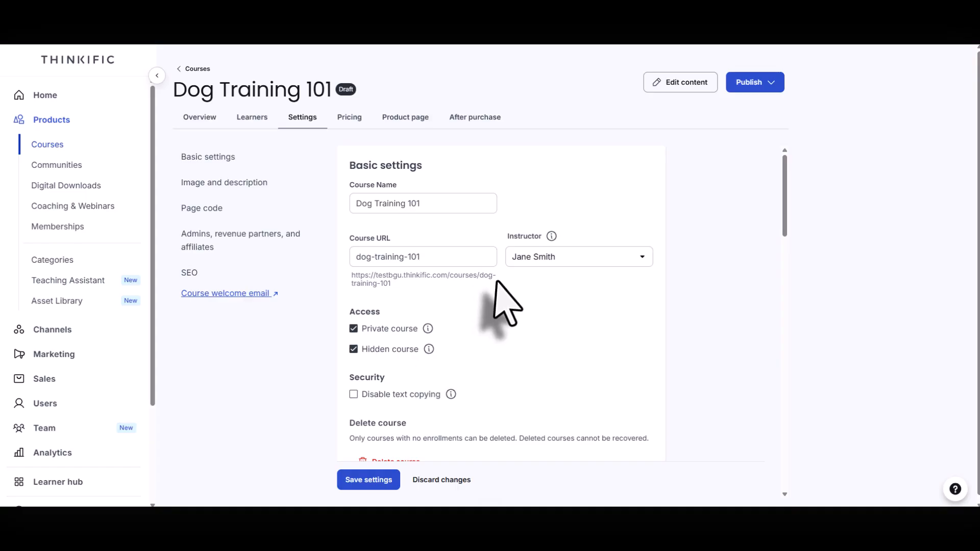
left_click(352, 395)
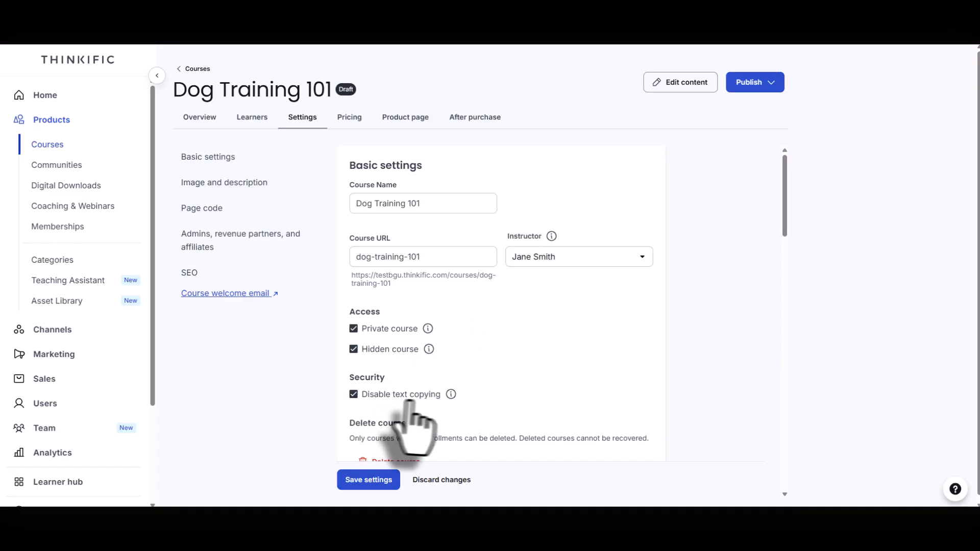
Step: Examine the course's image and description settings, including the suggested dimensions for the course image
scroll(592, 314, "down", 1)
scroll(592, 311, "down", 3)
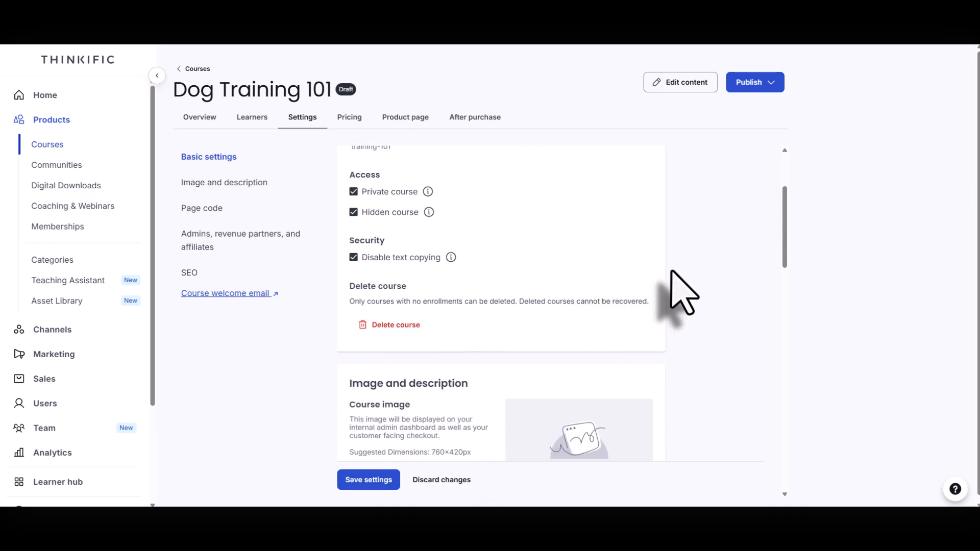
scroll(679, 295, "down", 3)
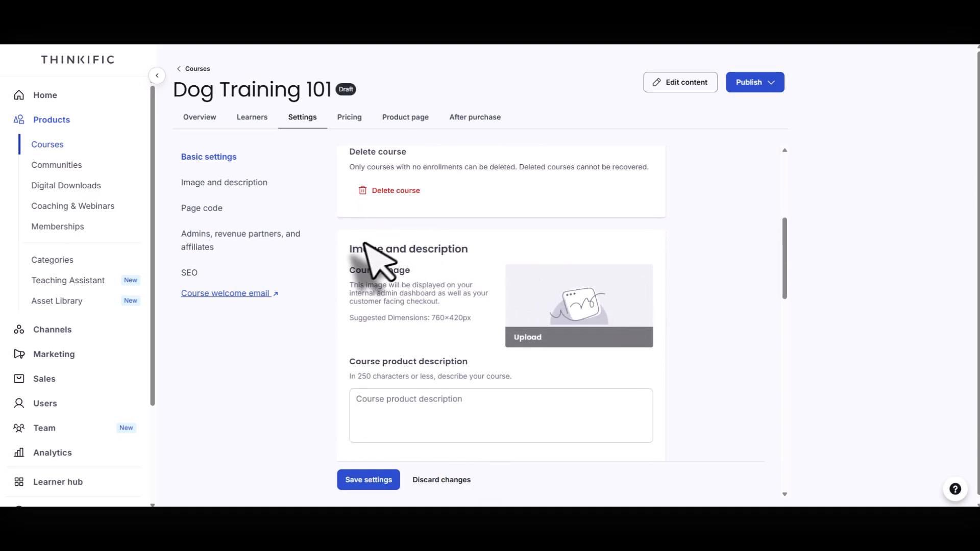
triple_click(407, 250)
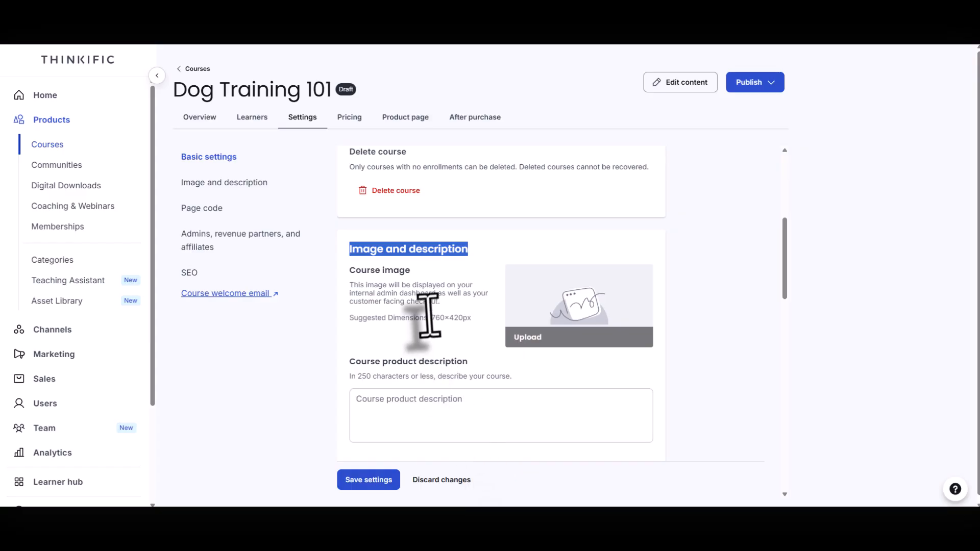
left_click_drag(430, 318, 471, 318)
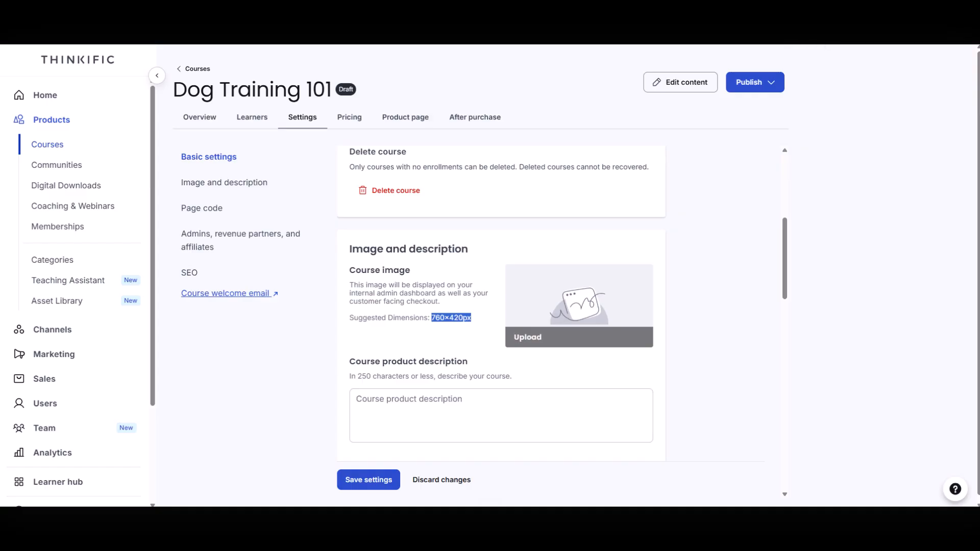
Step: Open Canva in a new browser tab
key("ctrl+t")
type("can")
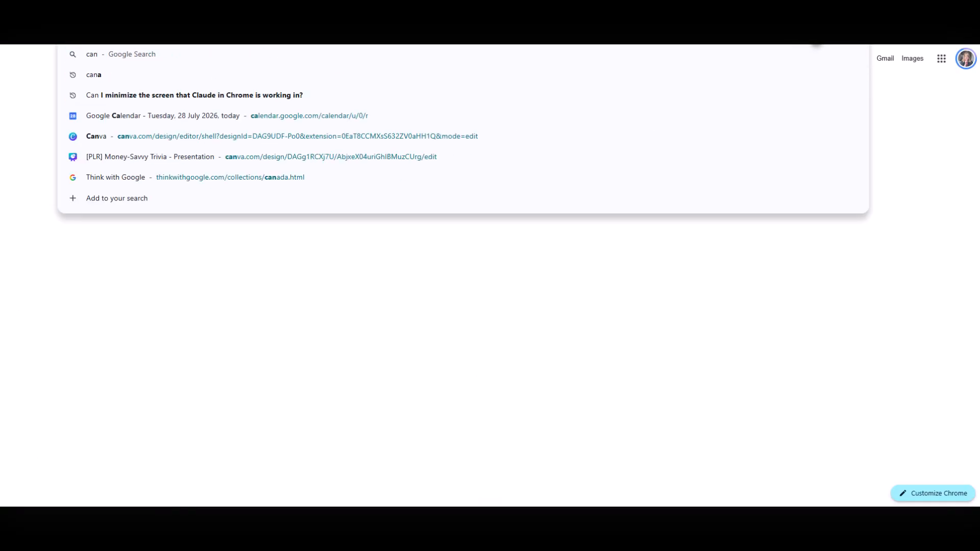
type("va")
key("Return")
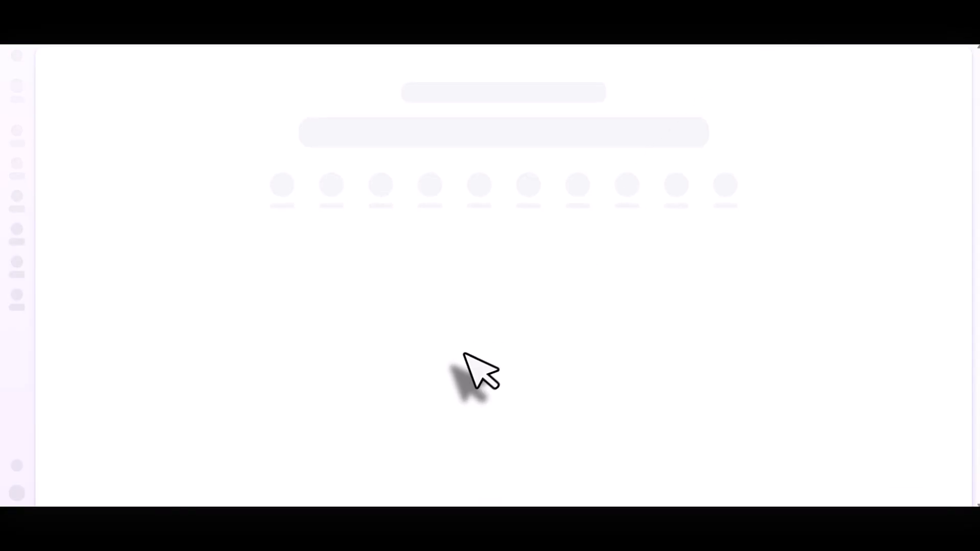
Step: Create a new custom-size design 760 px wide and 420 px high
left_click(172, 391)
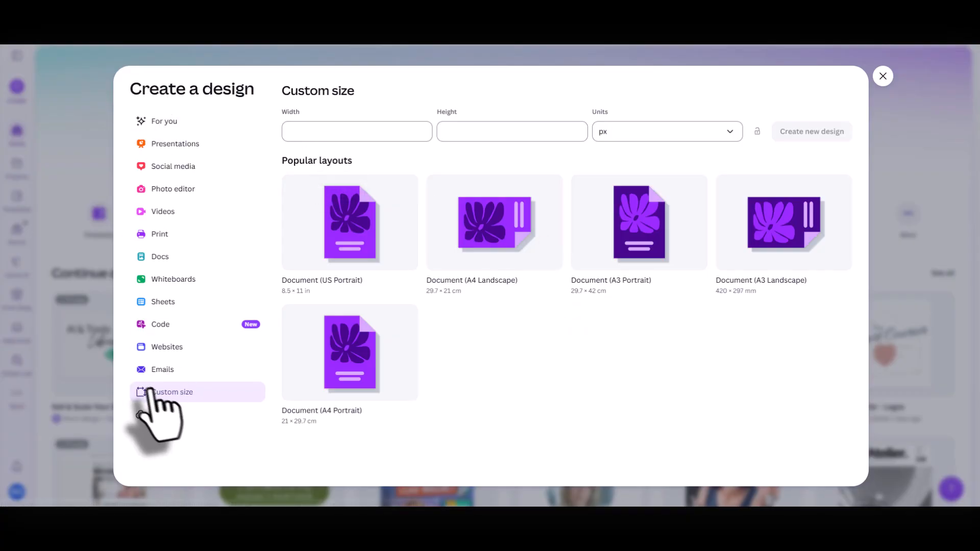
left_click(311, 130)
type("76")
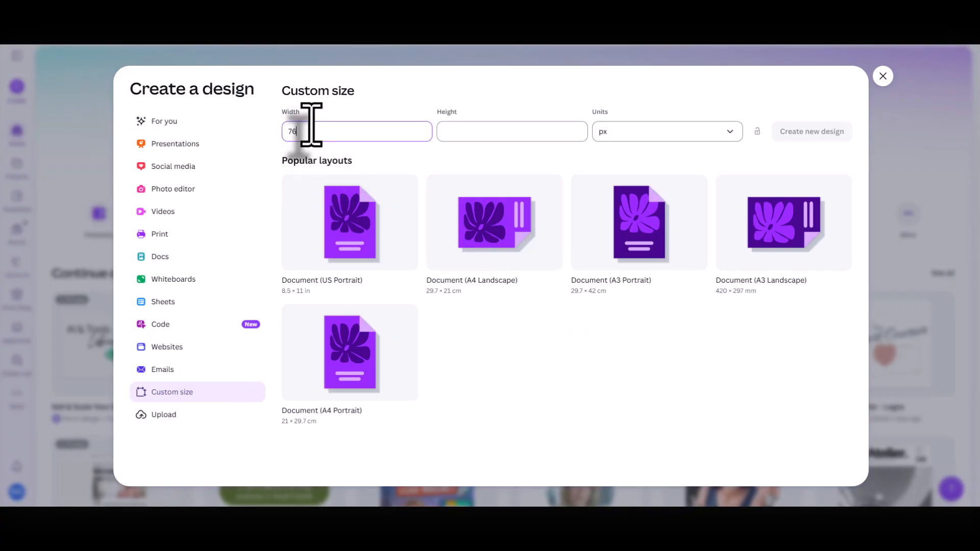
type("0")
key("Tab")
type("400")
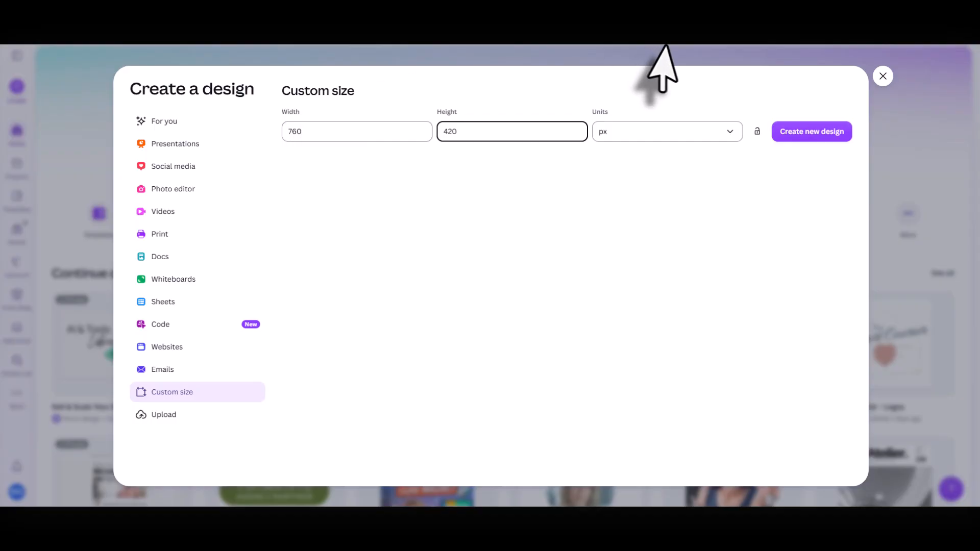
left_click(788, 134)
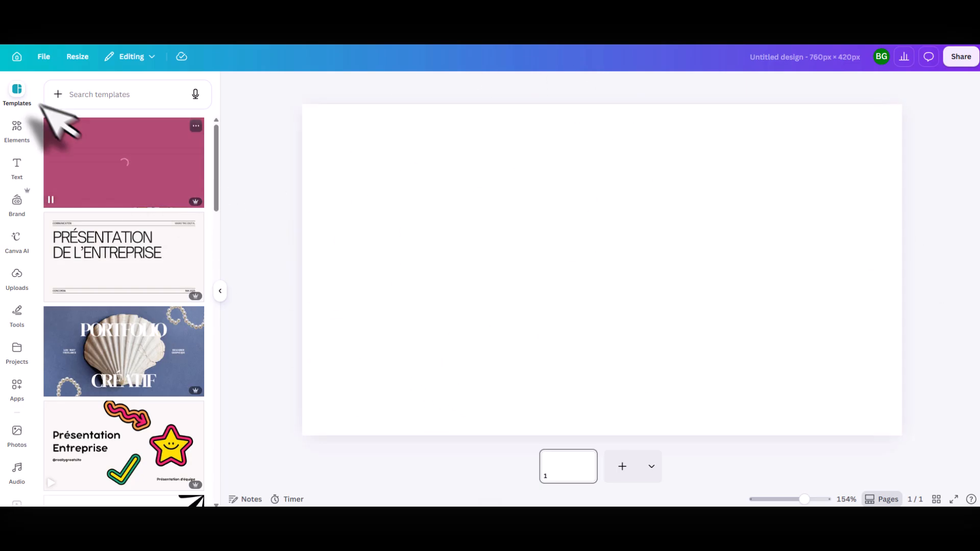
Step: Search the templates for "thumbnail" and apply the green and black "Creative Thumbnail Design" template to the page
left_click(122, 97)
type("thumbnail")
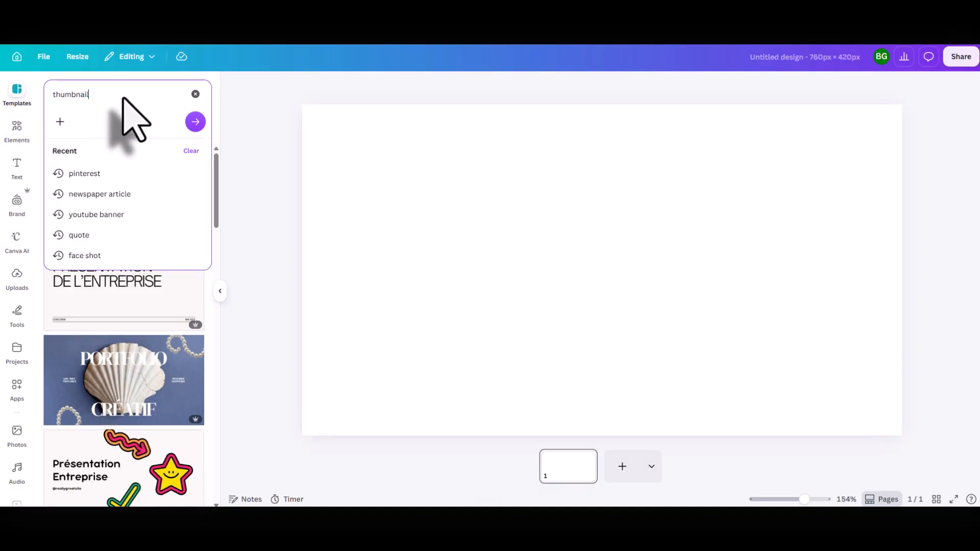
key("Return")
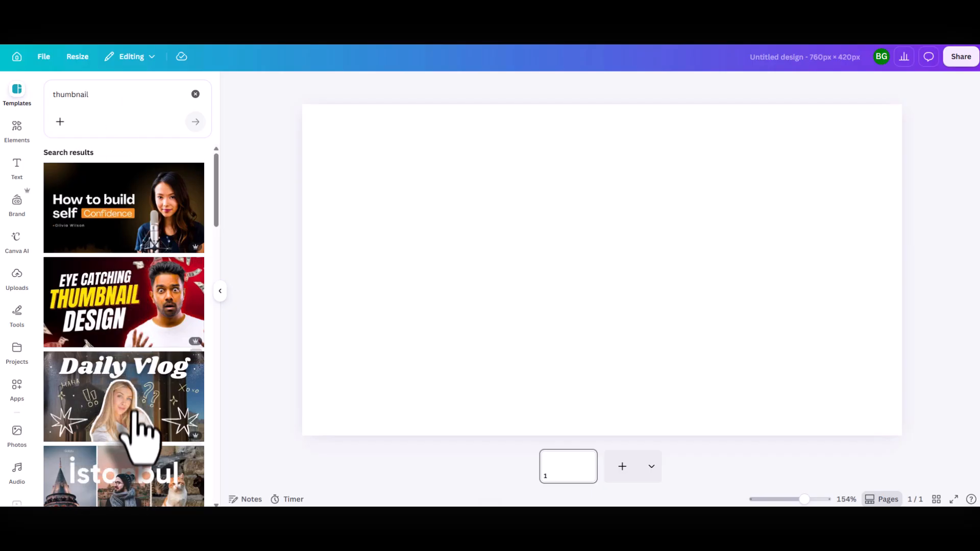
scroll(134, 411, "down", 8)
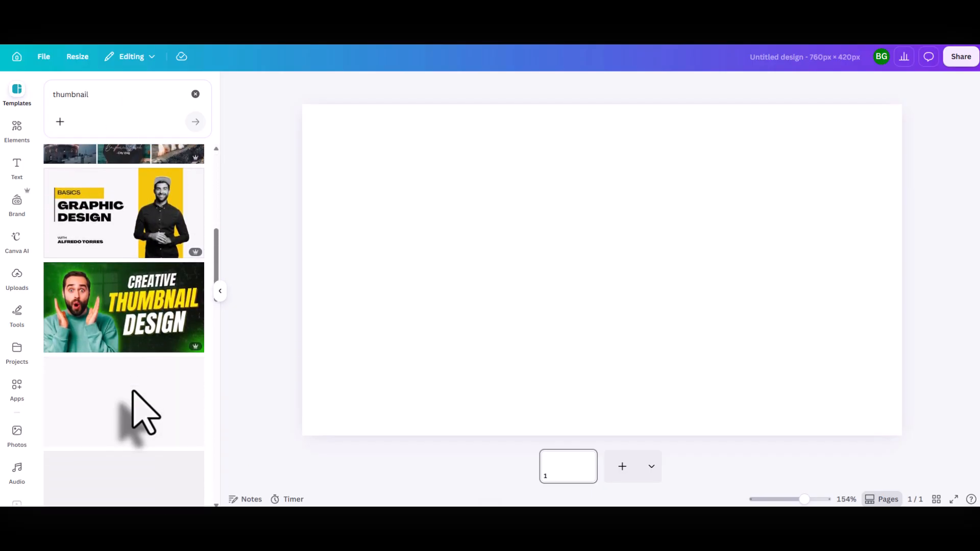
scroll(136, 416, "up", 3)
scroll(109, 335, "down", 3)
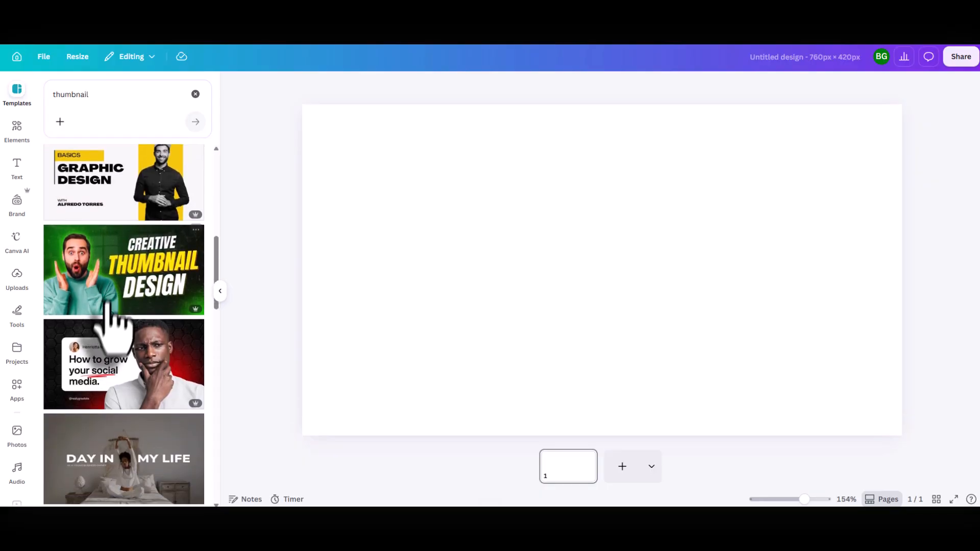
left_click(124, 279)
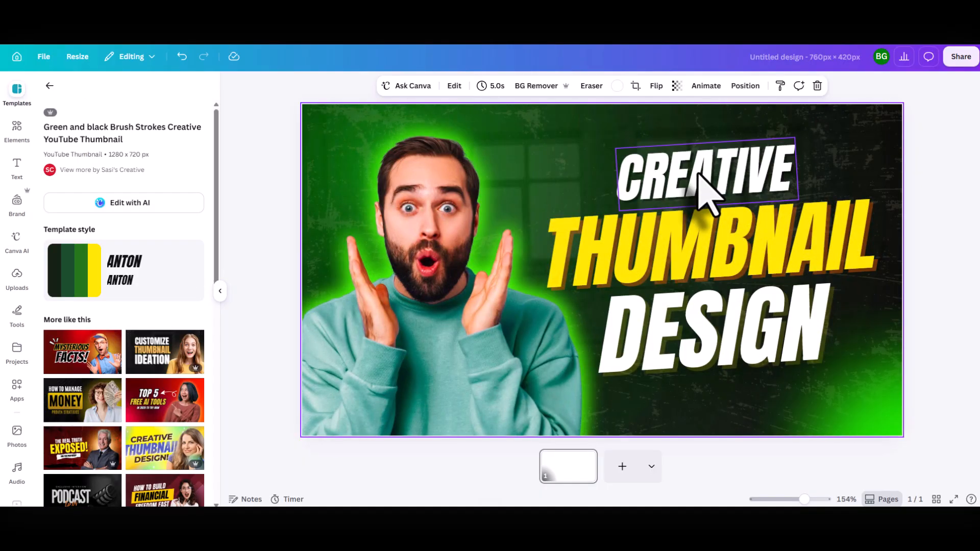
Step: Replace the template's three text lines with DOG, TRAINING and 101, and centre-align each line
double_click(703, 187)
type("D")
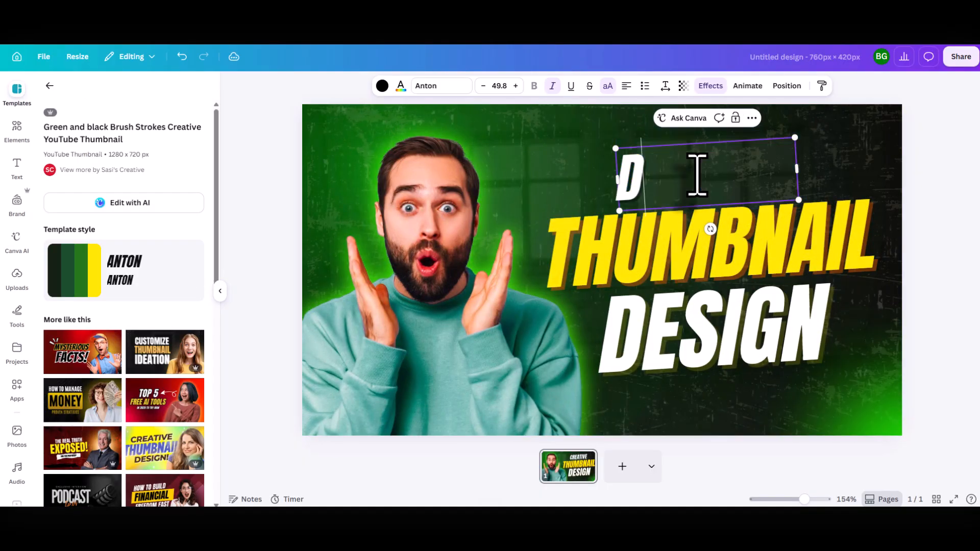
type("OG")
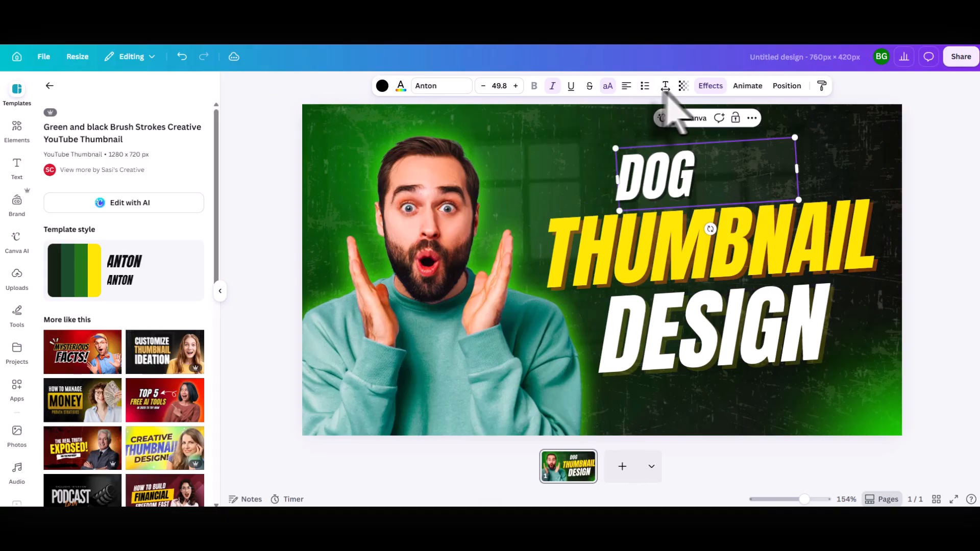
left_click(626, 86)
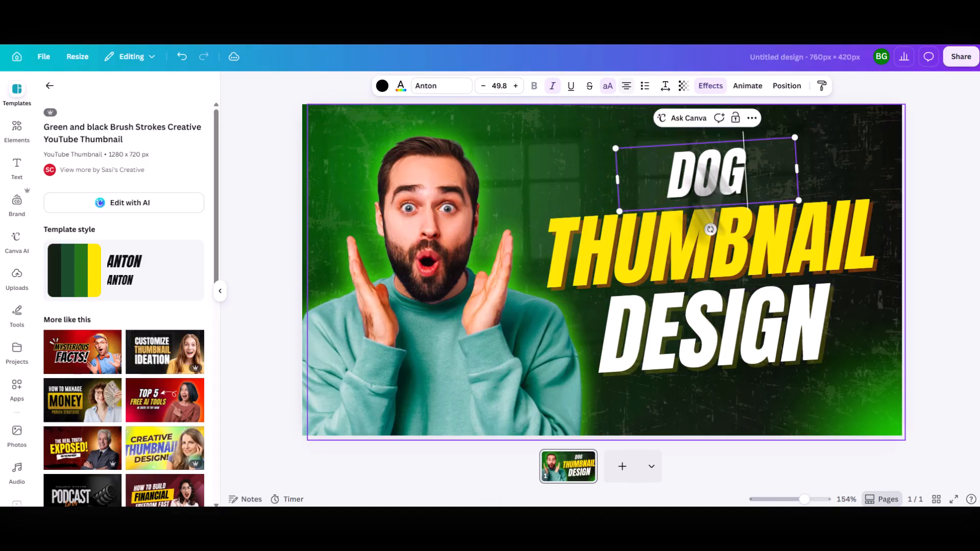
double_click(692, 256)
type("TR")
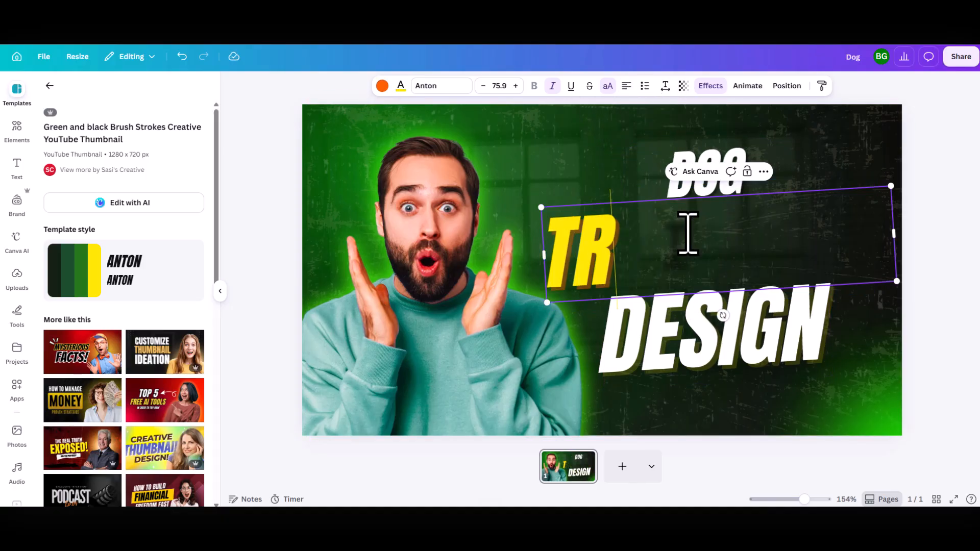
type("AINING")
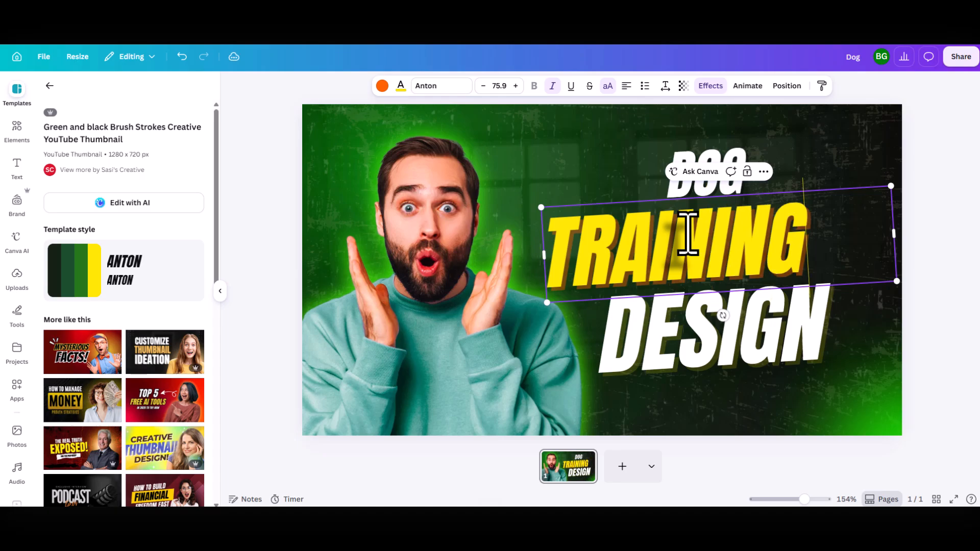
left_click(627, 86)
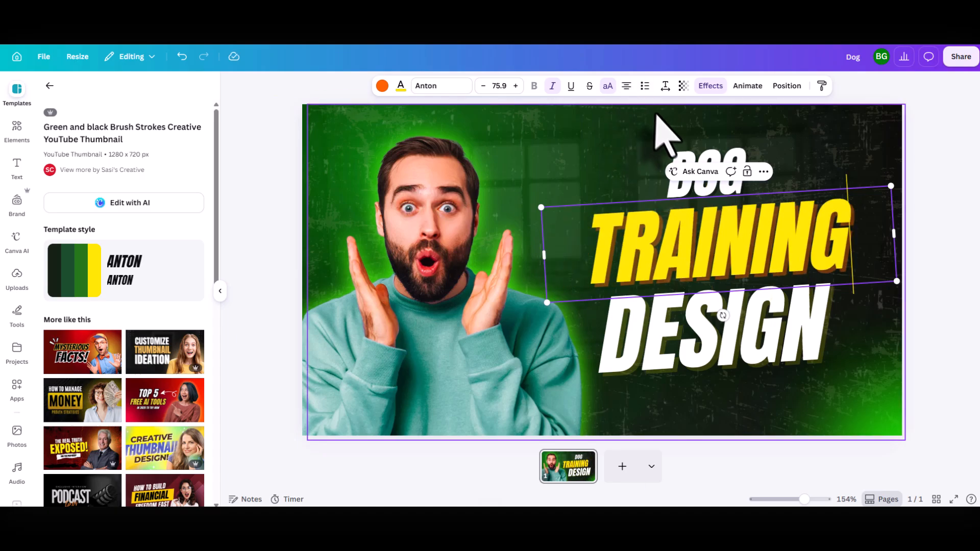
double_click(735, 336)
type("101")
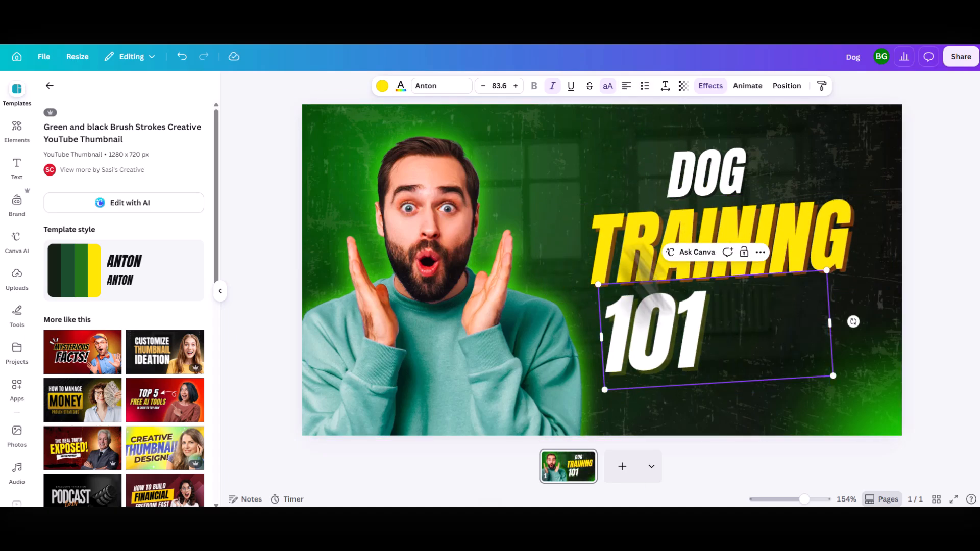
left_click(626, 86)
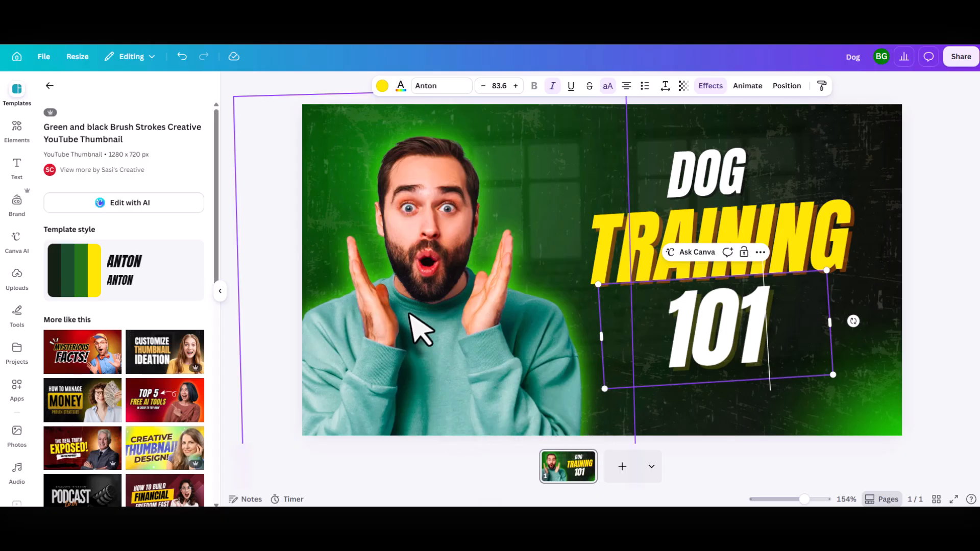
Step: Search the stock photos for "dog" and replace the man's picture with the black, white and brown dog sitting outdoors
left_click(419, 329)
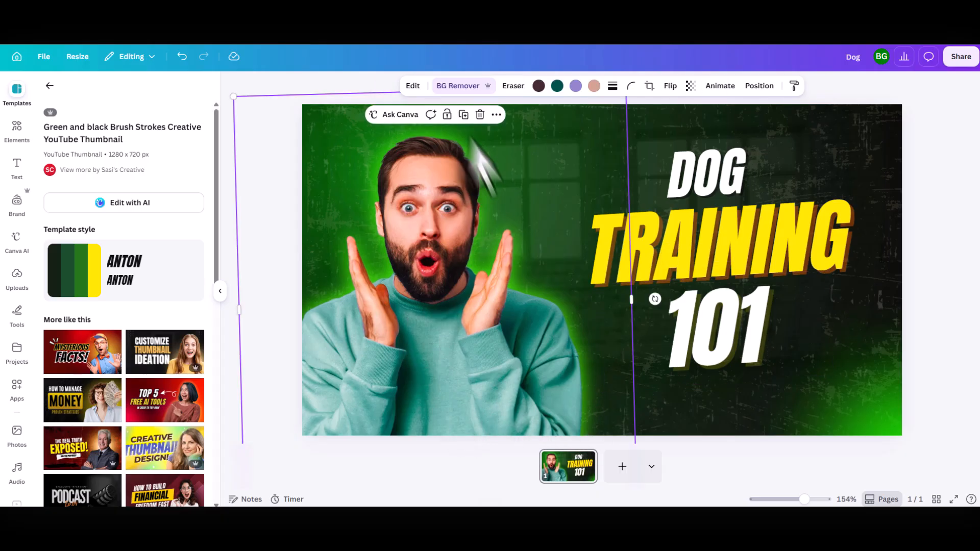
left_click(23, 436)
left_click(92, 95)
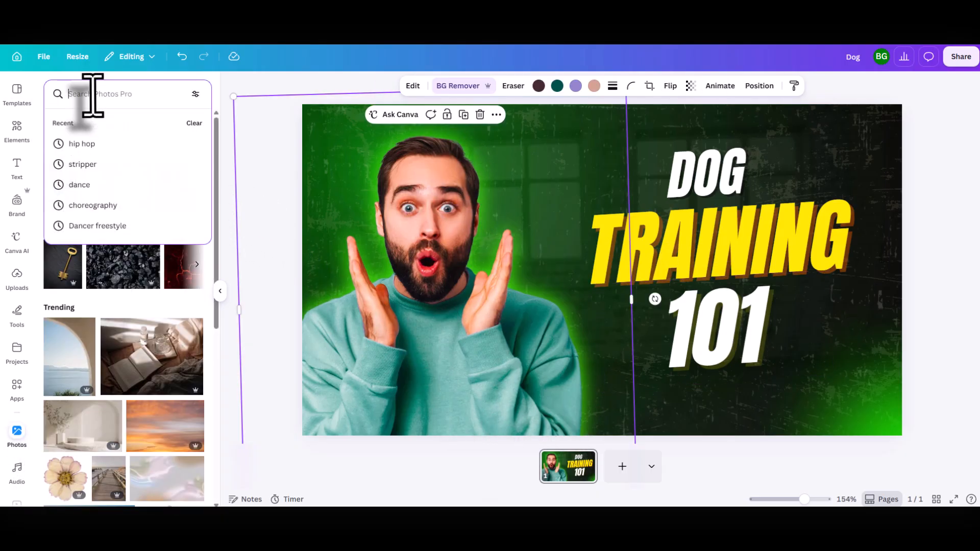
type("dog")
key("Return")
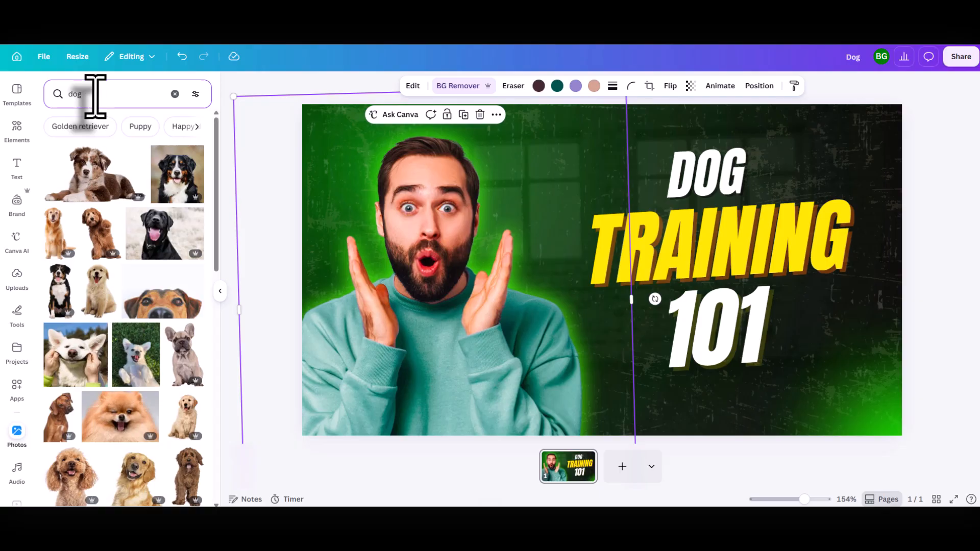
left_click_drag(176, 201, 487, 287)
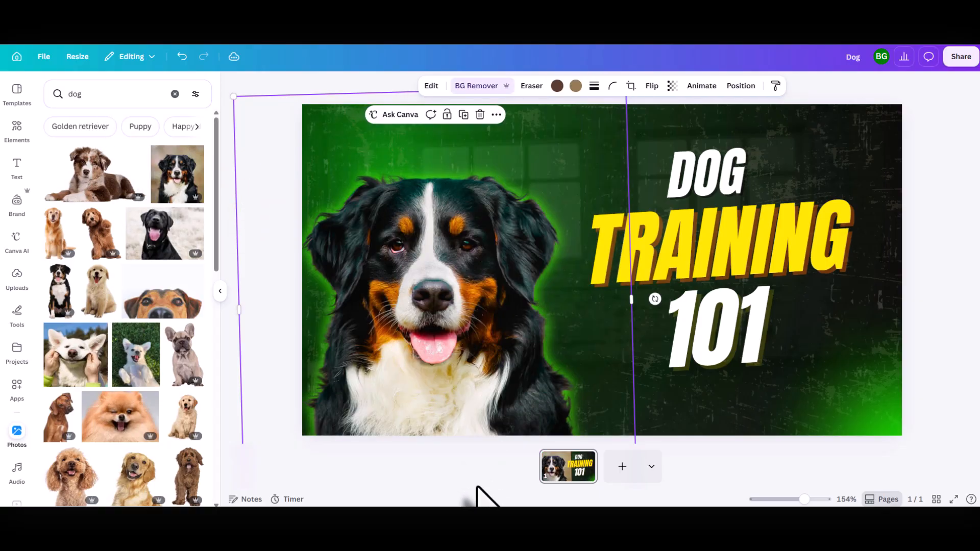
left_click(949, 229)
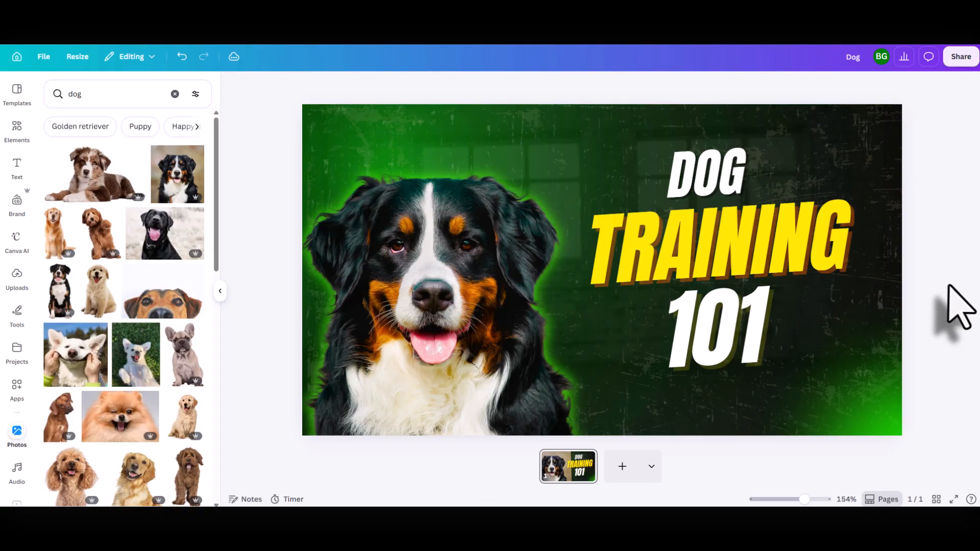
left_click(812, 255)
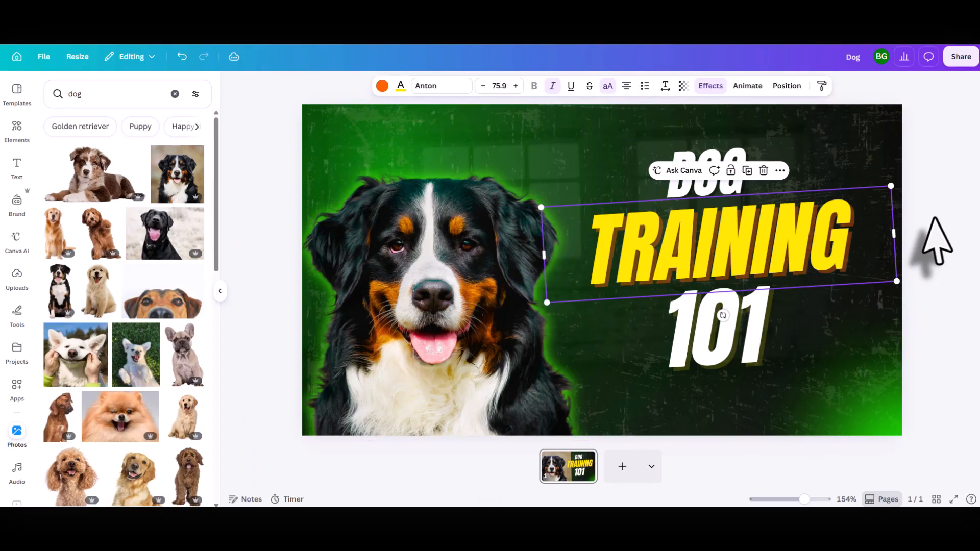
left_click(936, 219)
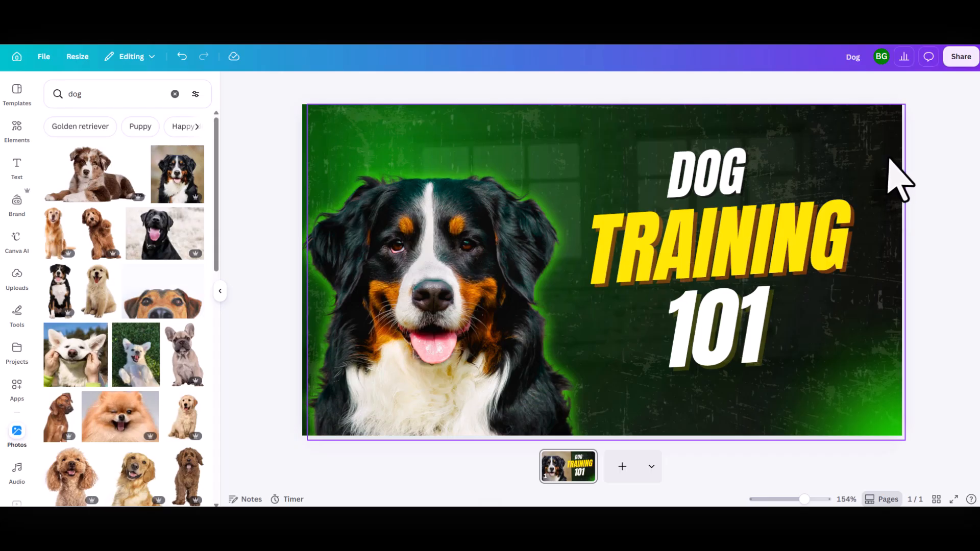
Step: Download the finished thumbnail design as a PNG
left_click(959, 59)
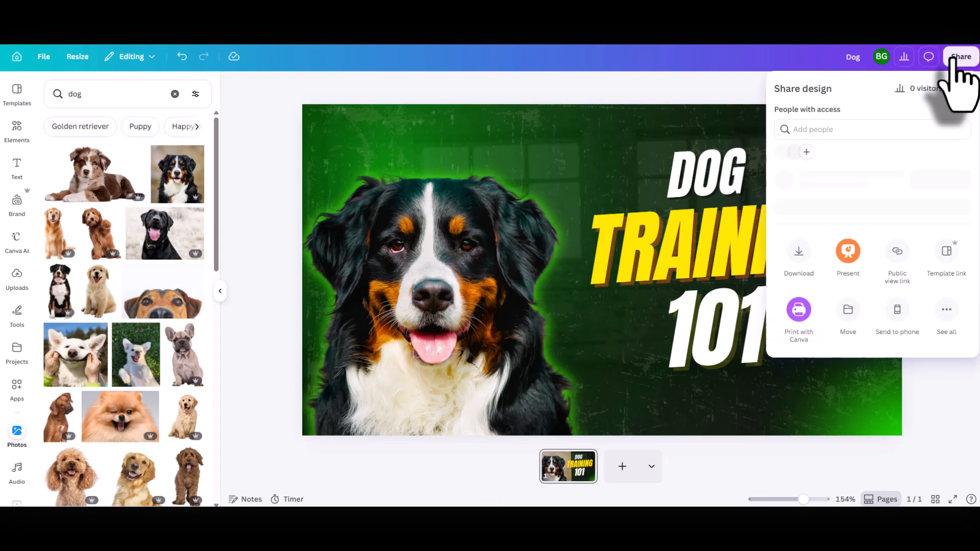
left_click(799, 297)
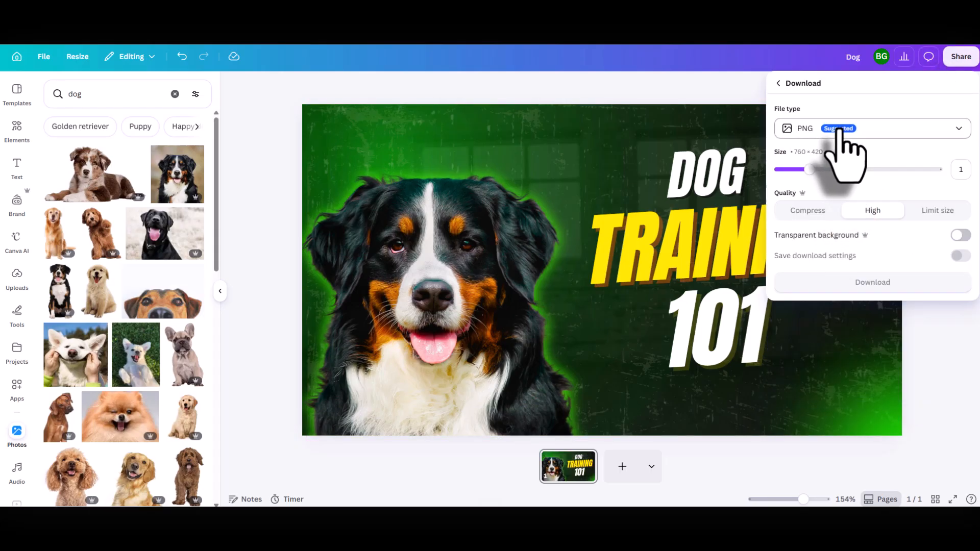
left_click(914, 282)
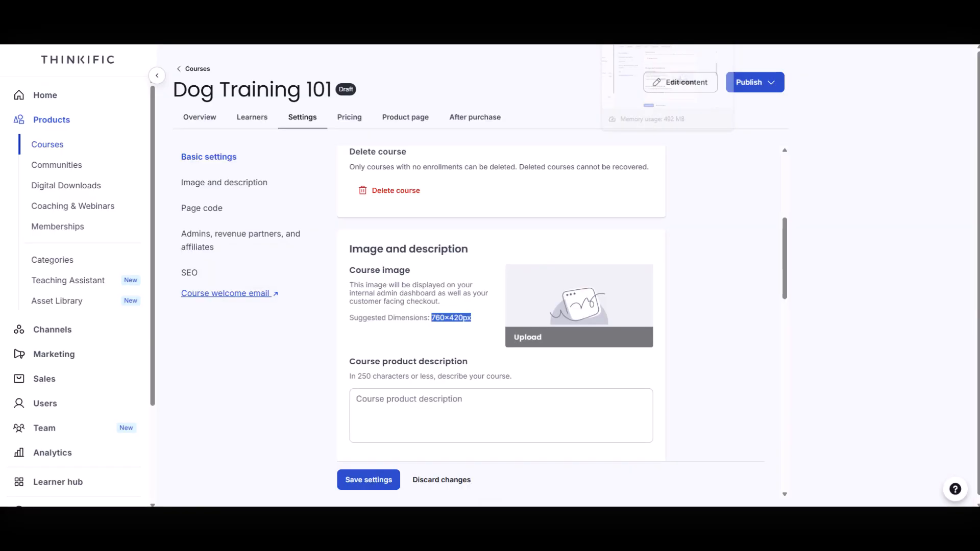
Step: Return to the Dog Training 101 settings in Thinkific and upload the downloaded thumbnail as the course image
left_click(739, 323)
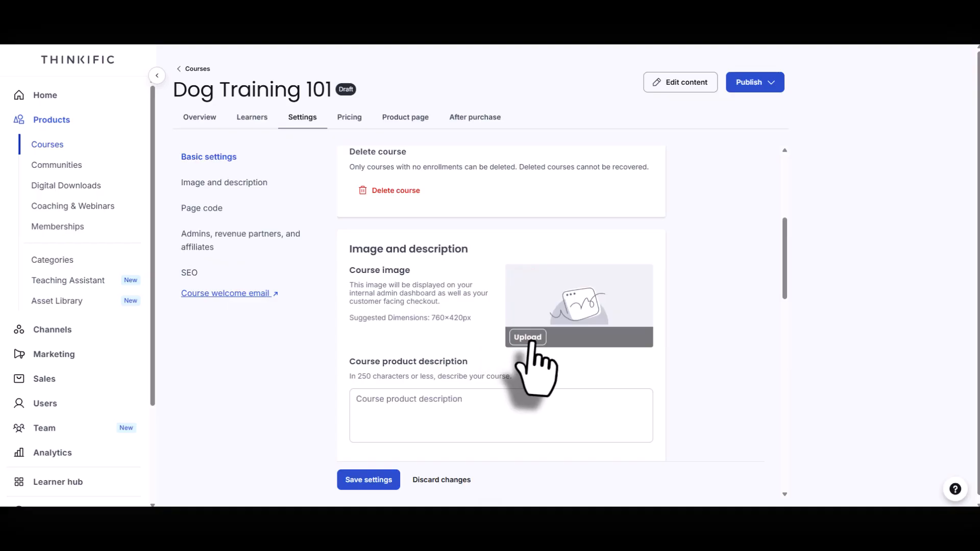
left_click(564, 312)
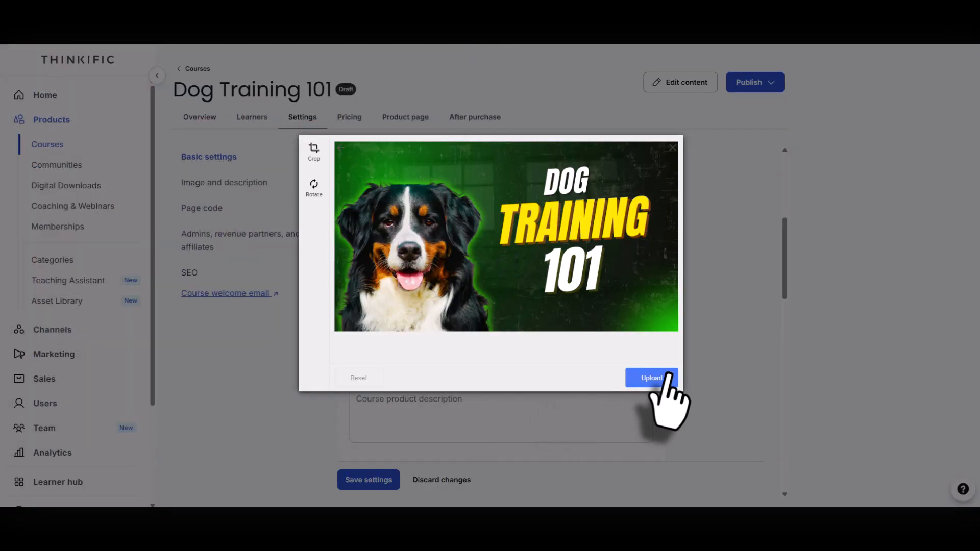
left_click(651, 378)
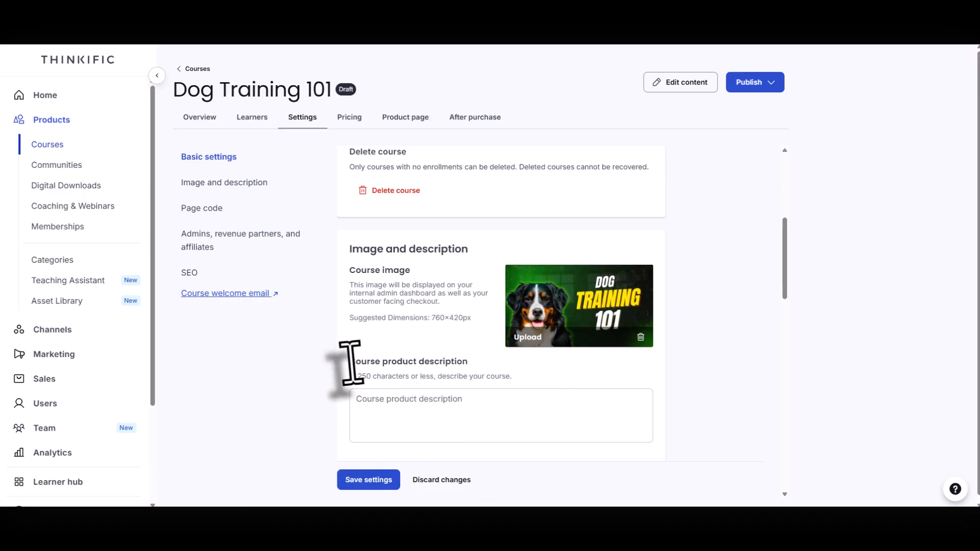
Step: Fill in the course product description, saying Dog Training 101 covers sit, stay, recall, walking on a lead and house training in short daily sessions
left_click_drag(351, 363, 468, 363)
scroll(501, 378, "down", 2)
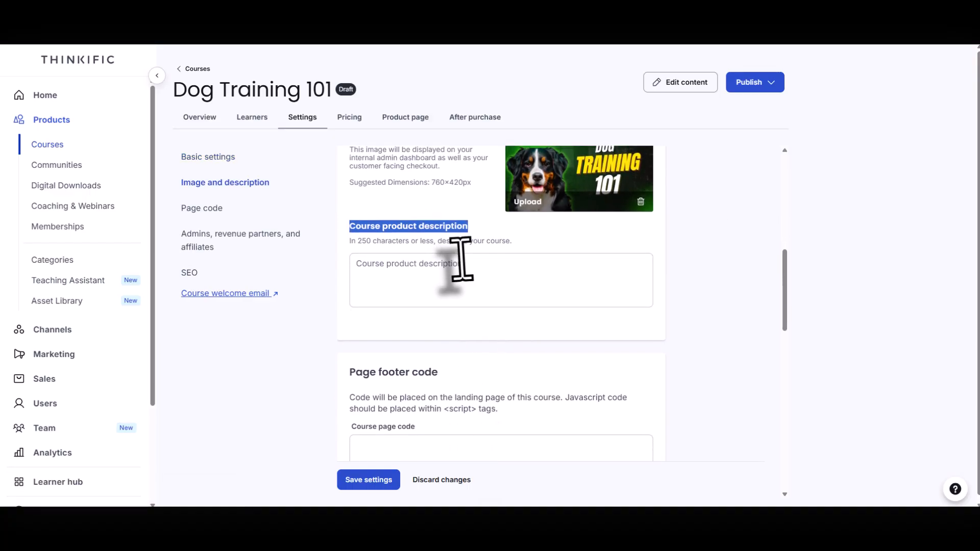
left_click(453, 271)
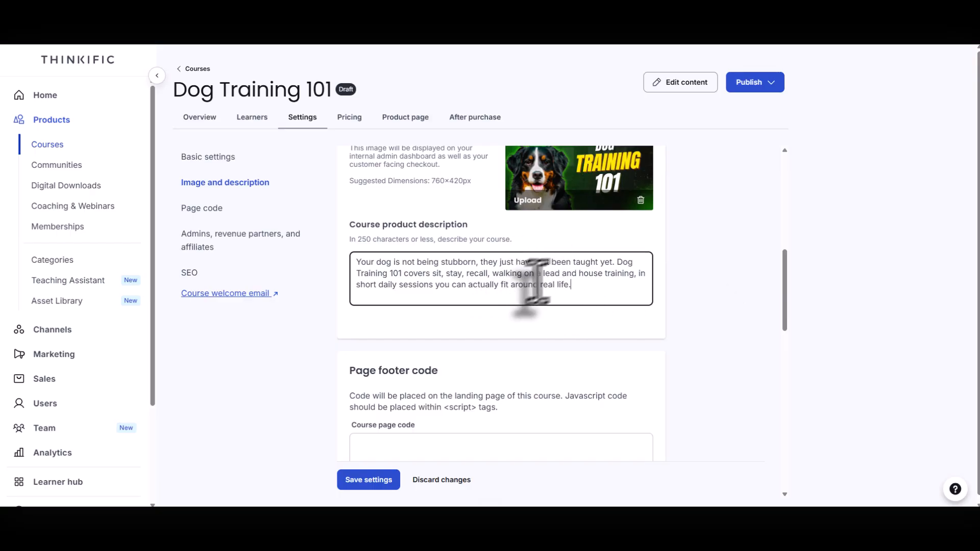
left_click_drag(348, 225, 463, 225)
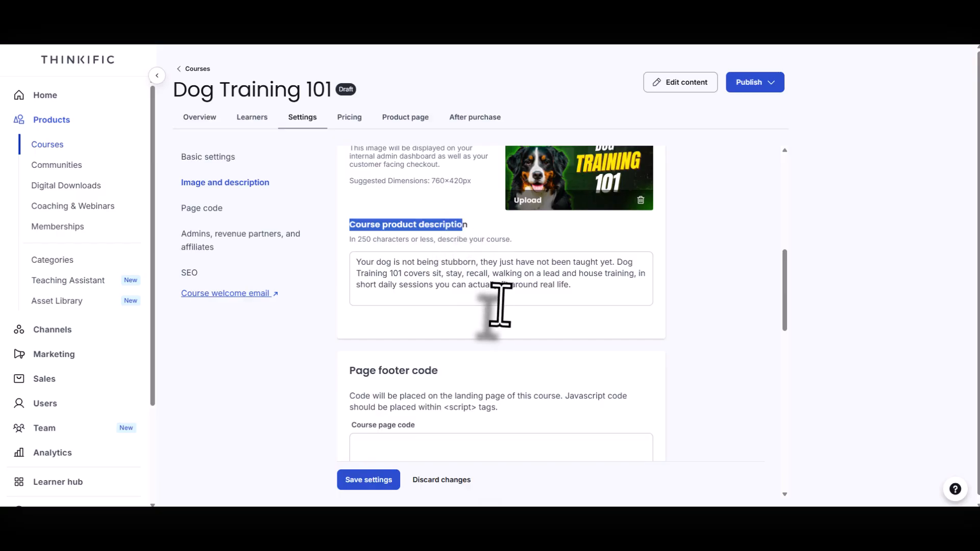
Step: Fill in the SEO description with the product description text and set the SEO title to "Dog Training 101: Train Your Dog at Home in 10 Minutes a Day"
left_click(189, 272)
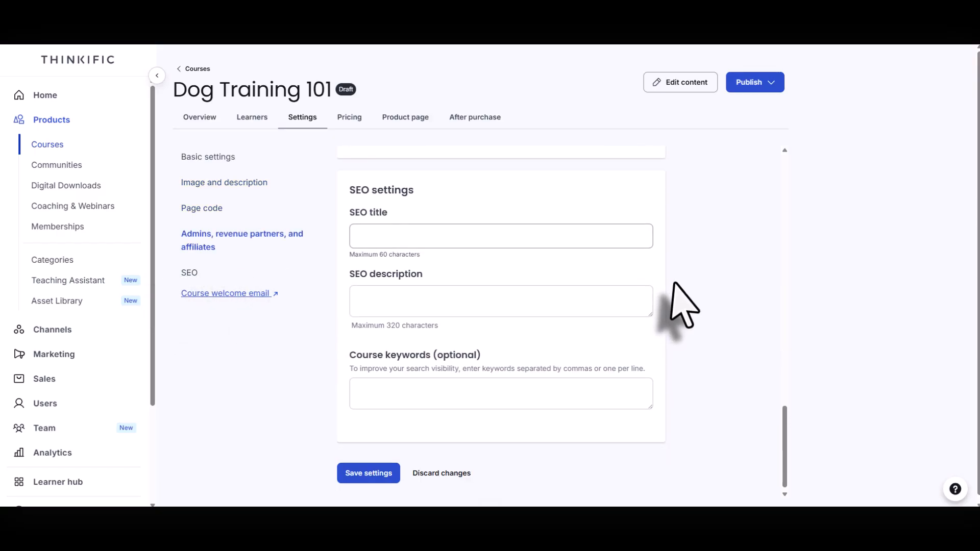
left_click(448, 291)
type("Your dog is not being stubborn, they just have not been taught yet. Dog Training 101 covers sit, stay, recall, walking on a lead and house training, in short daily sessions you can actually fit around real life.")
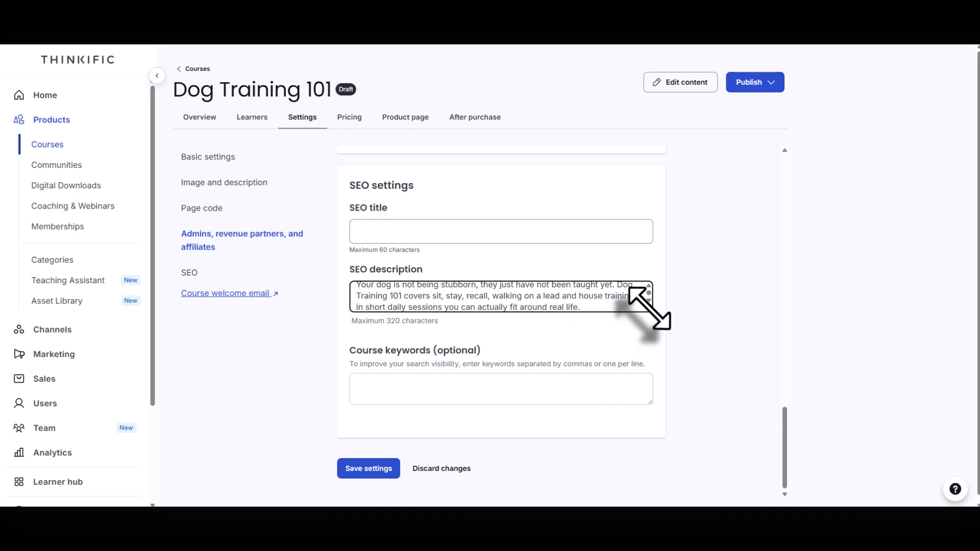
left_click_drag(648, 310, 651, 331)
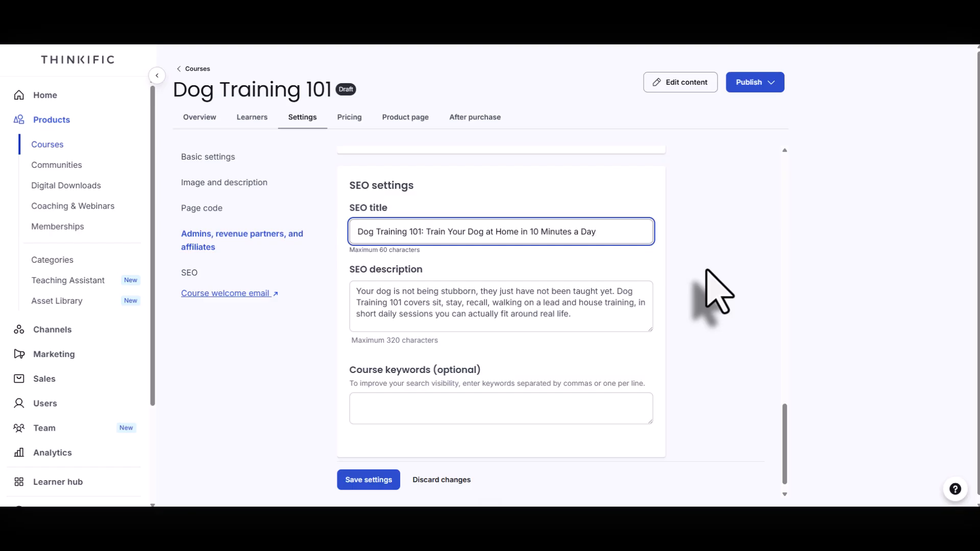
Step: Paste the course keywords, from "dog training, dog training 101" through "basic dog commands", into the SEO settings and save the course settings
left_click_drag(350, 370, 494, 372)
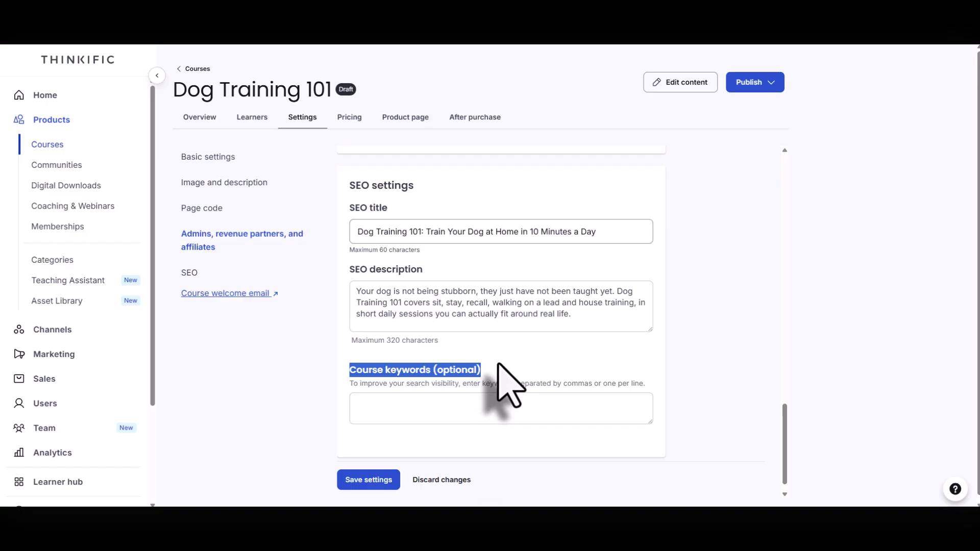
left_click(453, 407)
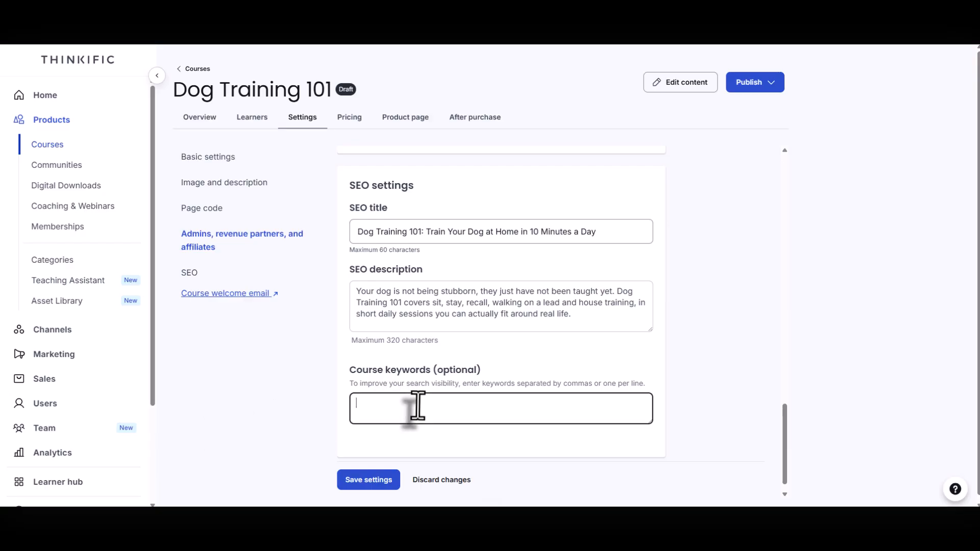
key("ctrl+v")
left_click_drag(648, 419, 664, 477)
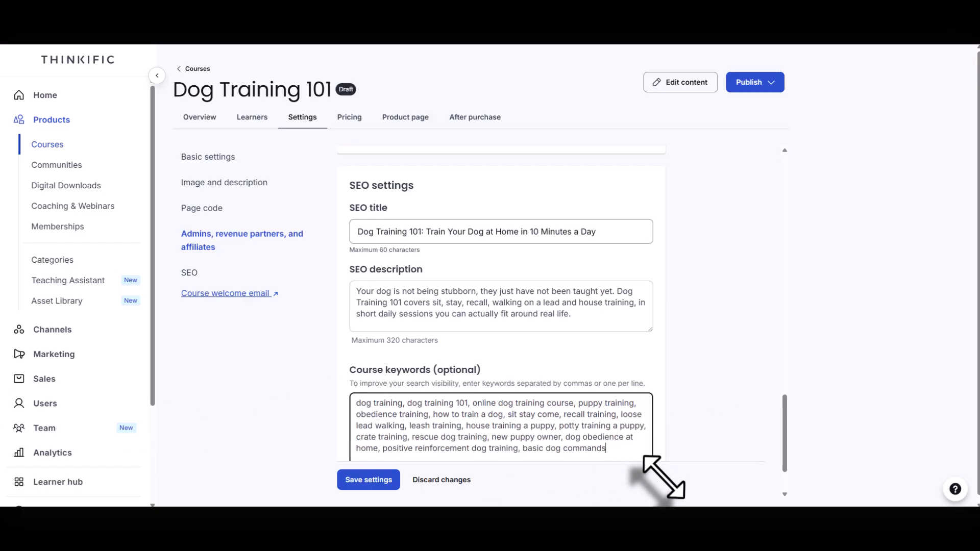
left_click(368, 482)
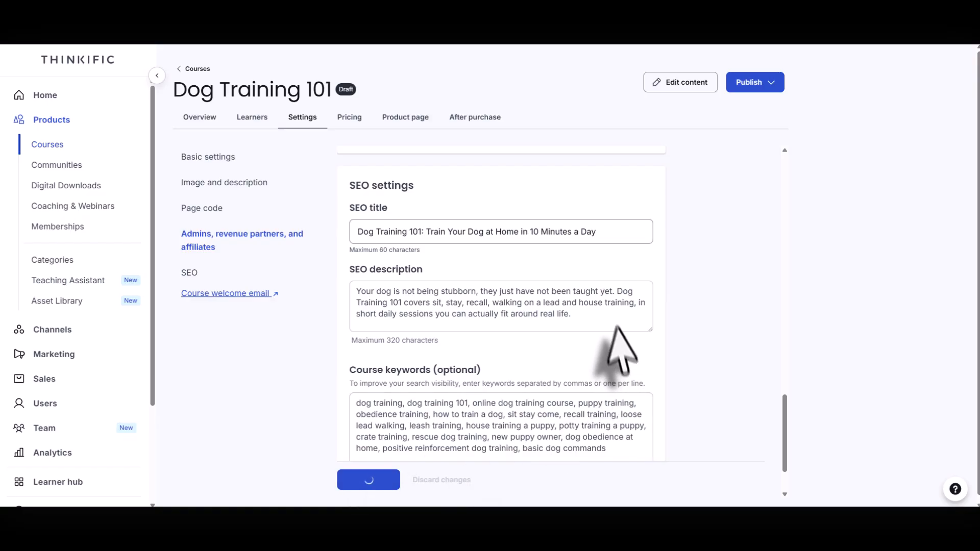
Step: Examine the course admin, revenue partner and affiliate options, briefly trying the default exclusion of new affiliates
scroll(704, 357, "up", 5)
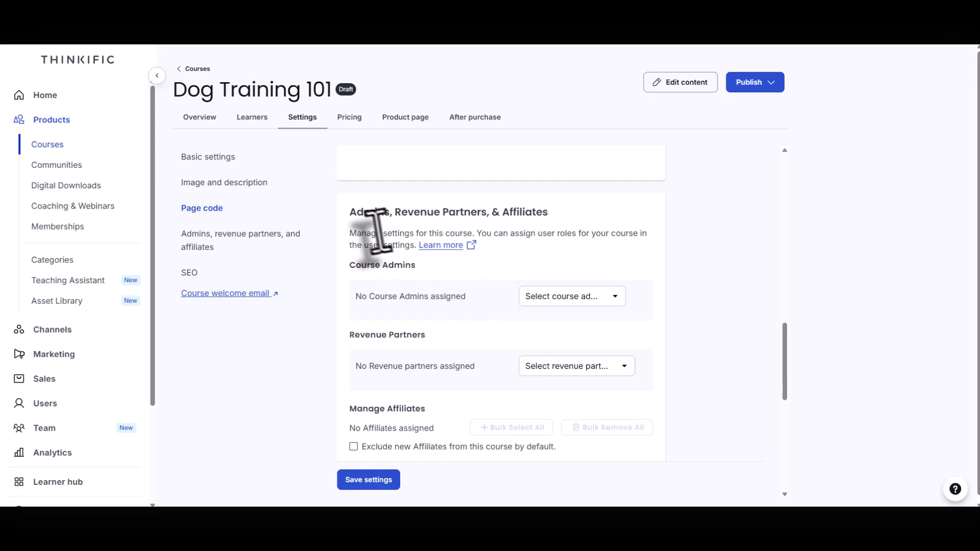
left_click_drag(348, 212, 586, 225)
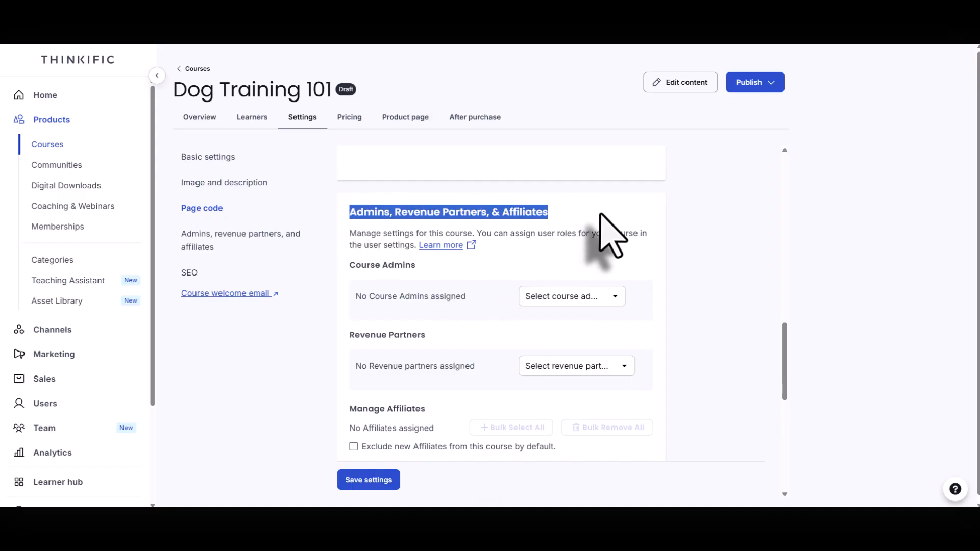
left_click(600, 214)
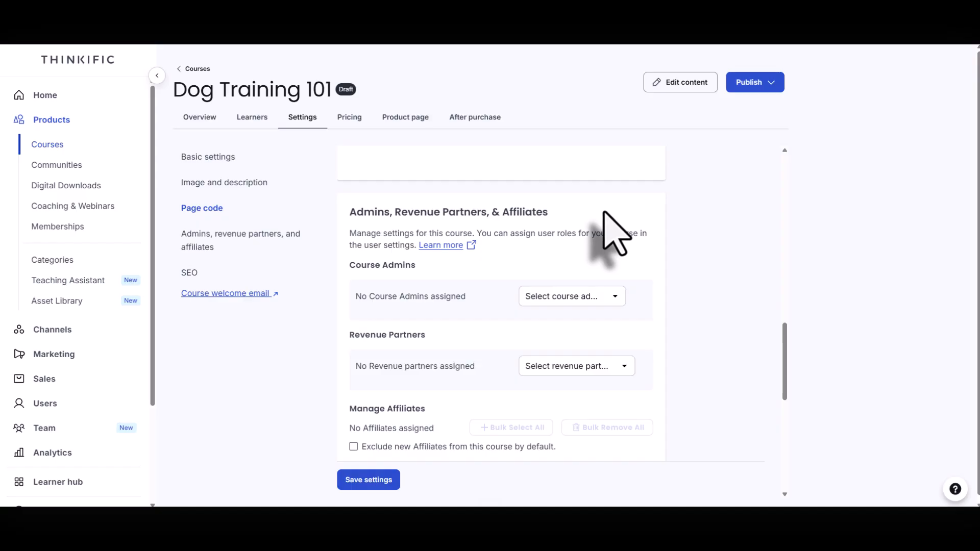
left_click_drag(355, 297, 456, 298)
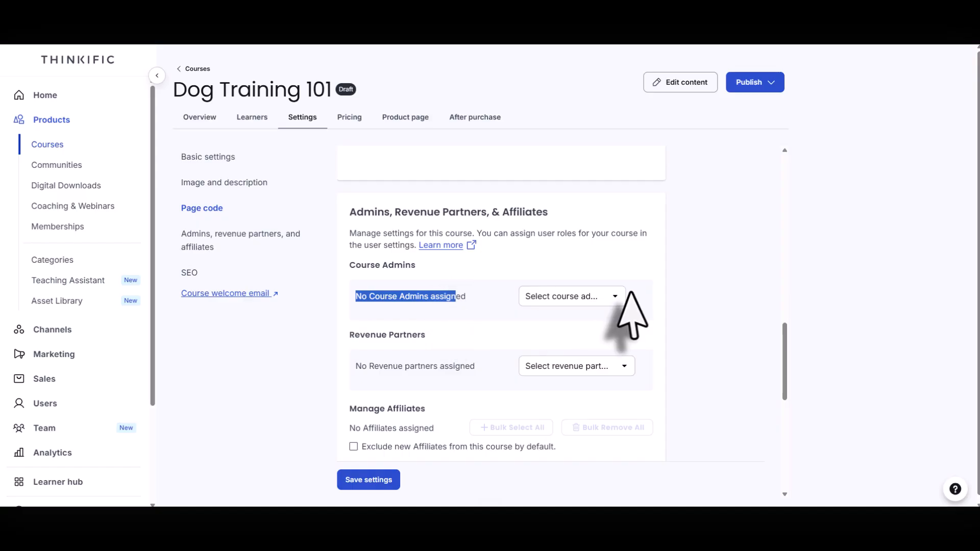
left_click(619, 301)
left_click(619, 301)
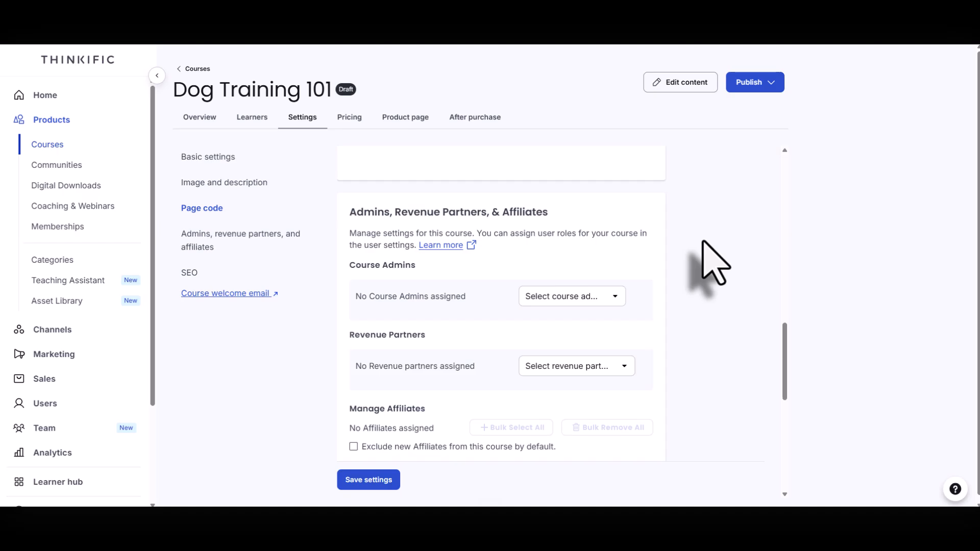
scroll(784, 339, "down", 1)
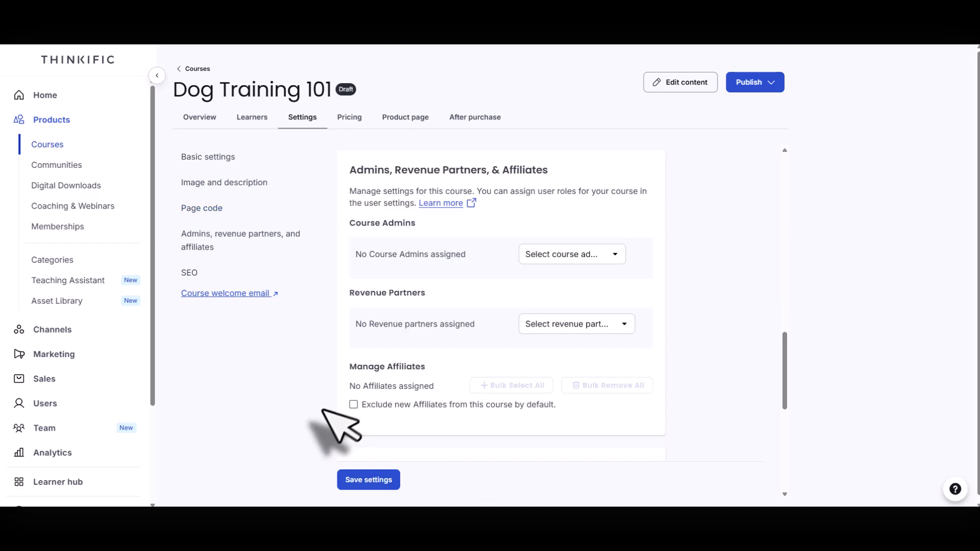
left_click(353, 405)
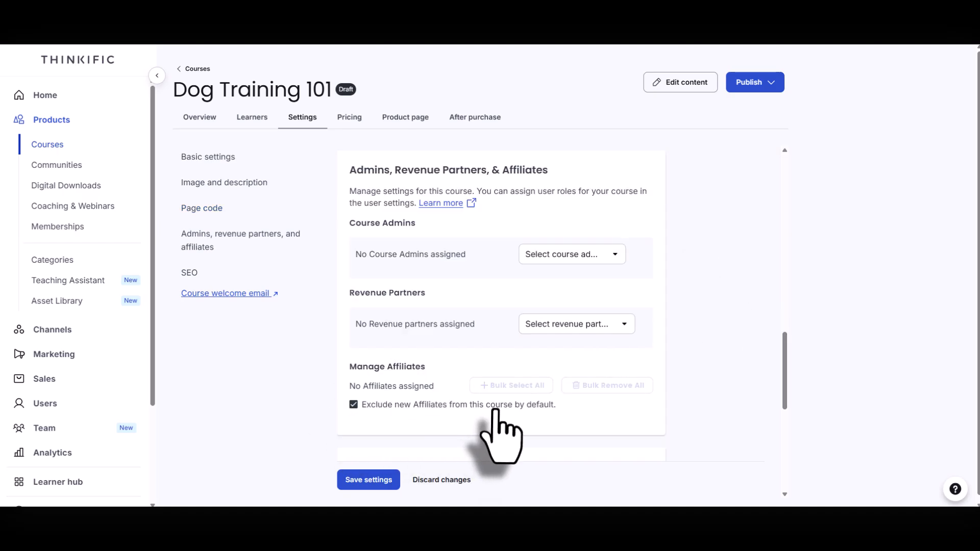
left_click(354, 404)
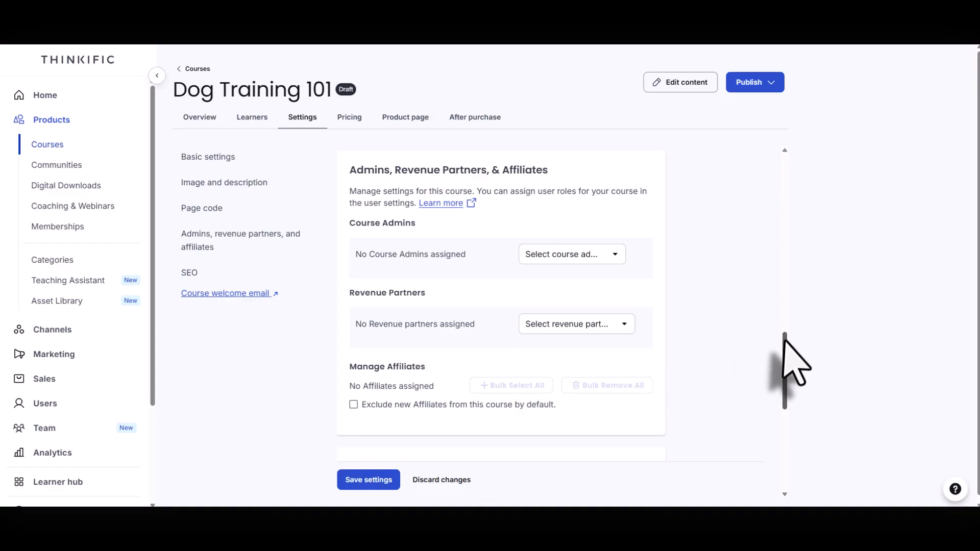
Step: Look over the whole course settings page, from the basic settings to the SEO section
scroll(782, 357, "down", 2)
left_click_drag(782, 357, 778, 153)
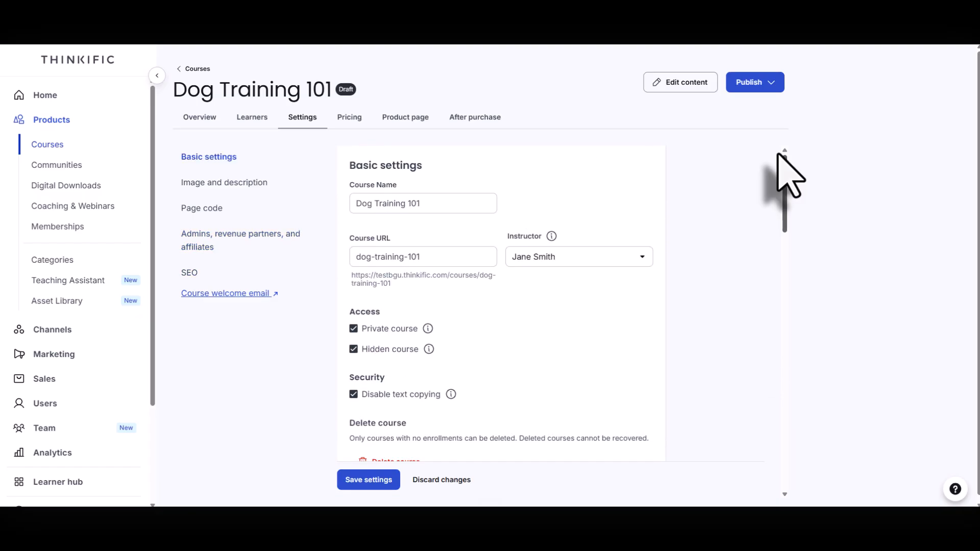
scroll(696, 263, "down", 10)
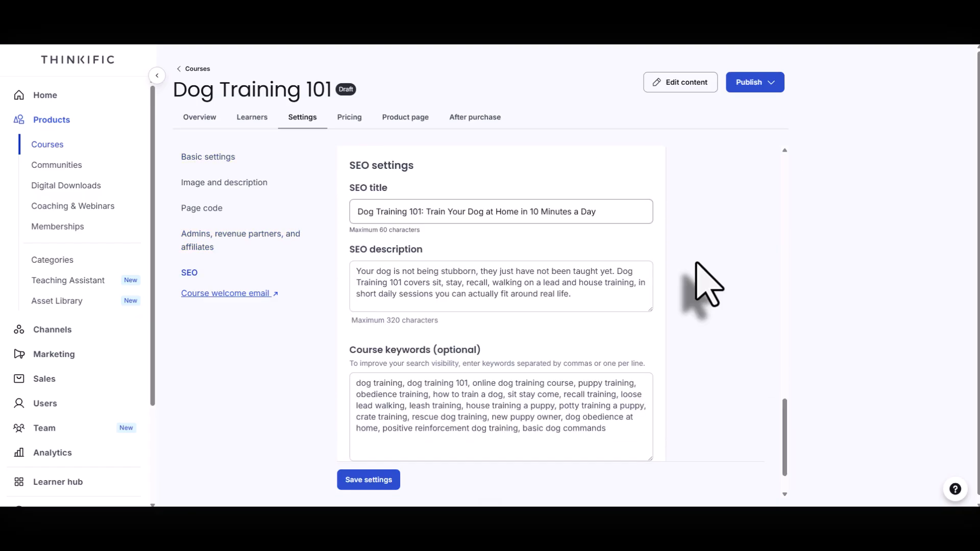
scroll(519, 252, "up", 10)
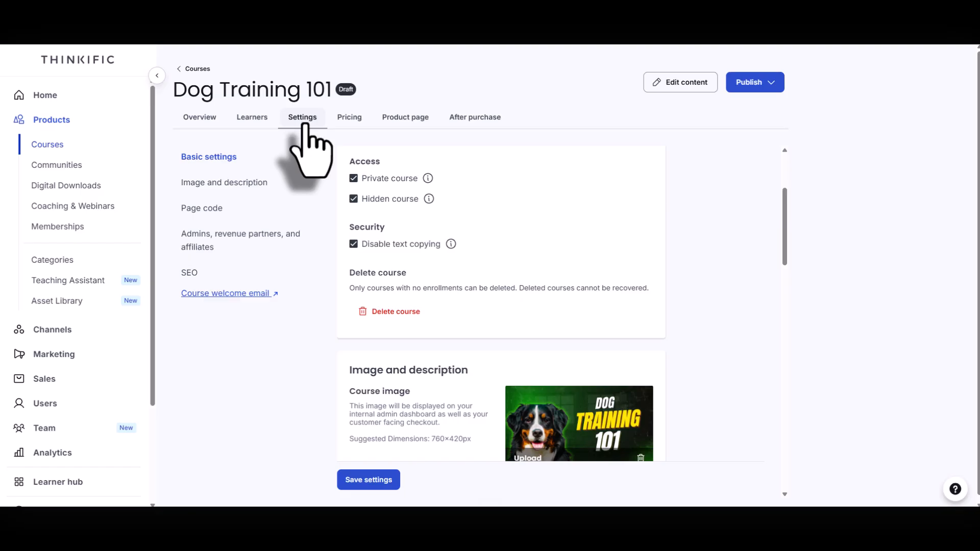
Step: Open the settings in the Dog Training 101 content editor and turn off video lesson autoplay
left_click(663, 83)
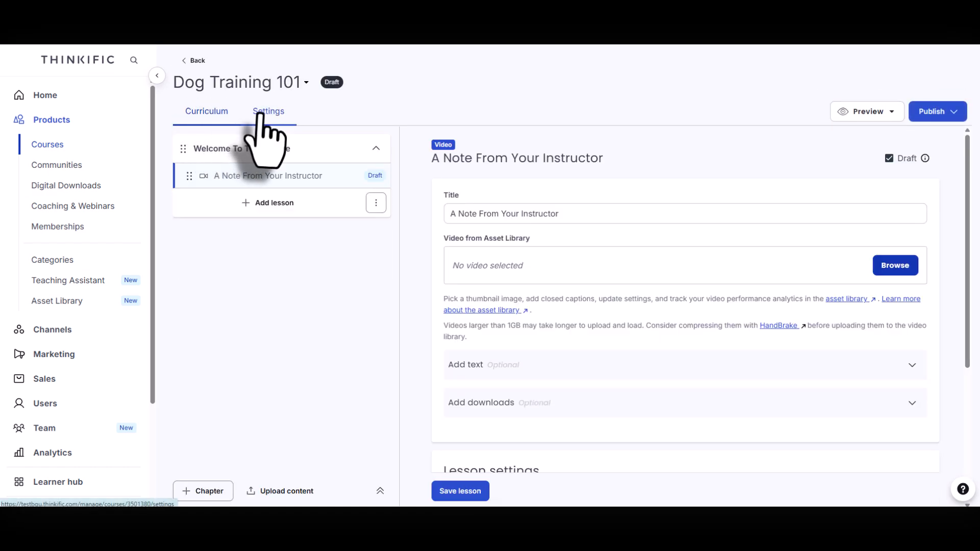
left_click(263, 116)
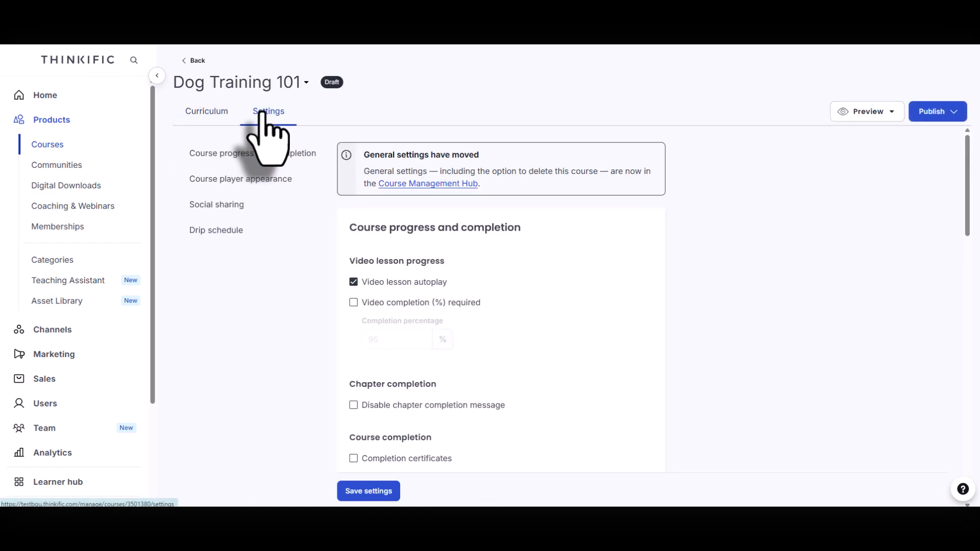
left_click_drag(540, 247, 350, 225)
left_click(503, 260)
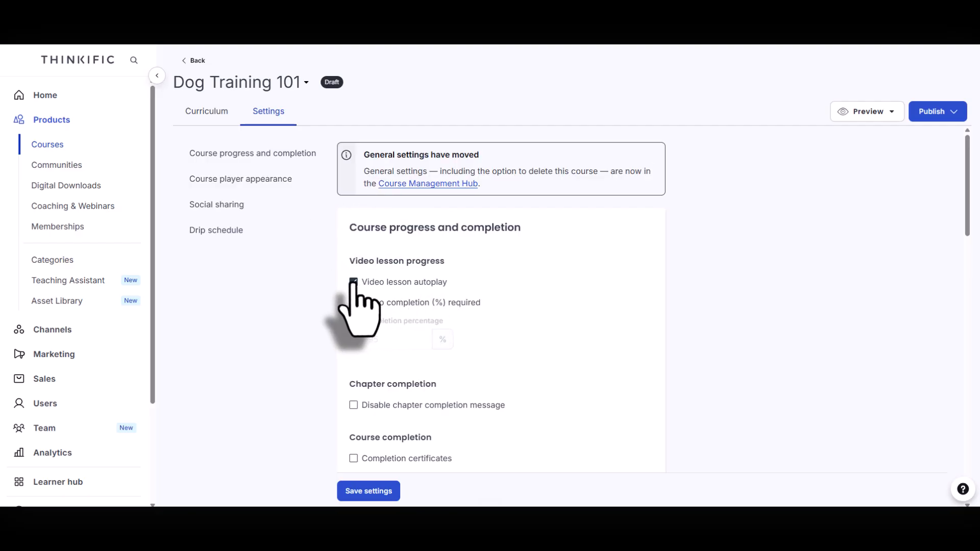
left_click_drag(477, 285, 361, 284)
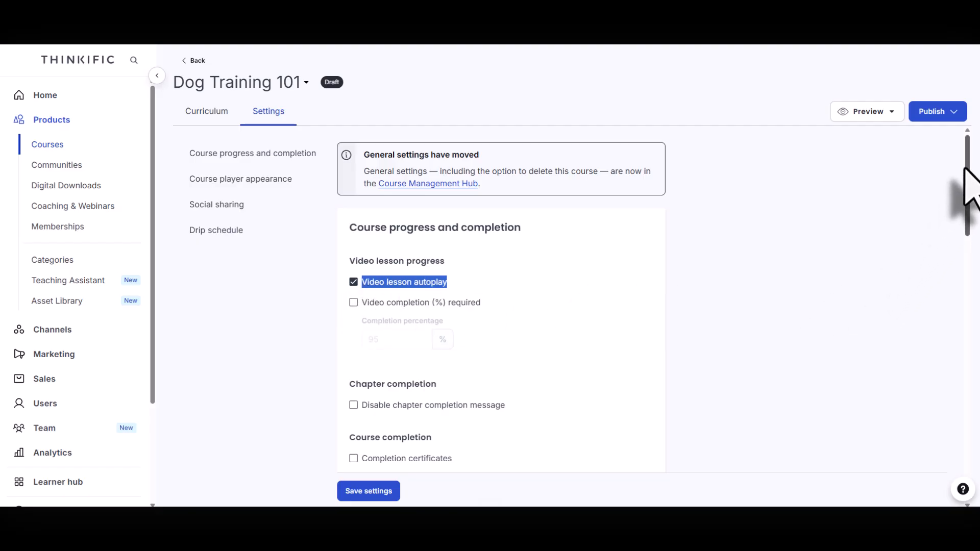
left_click_drag(966, 169, 967, 188)
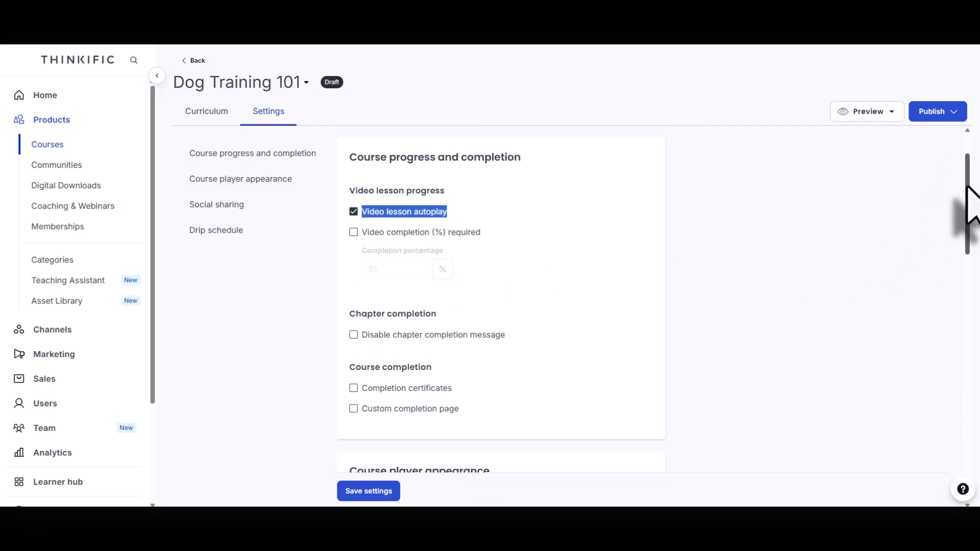
left_click(480, 220)
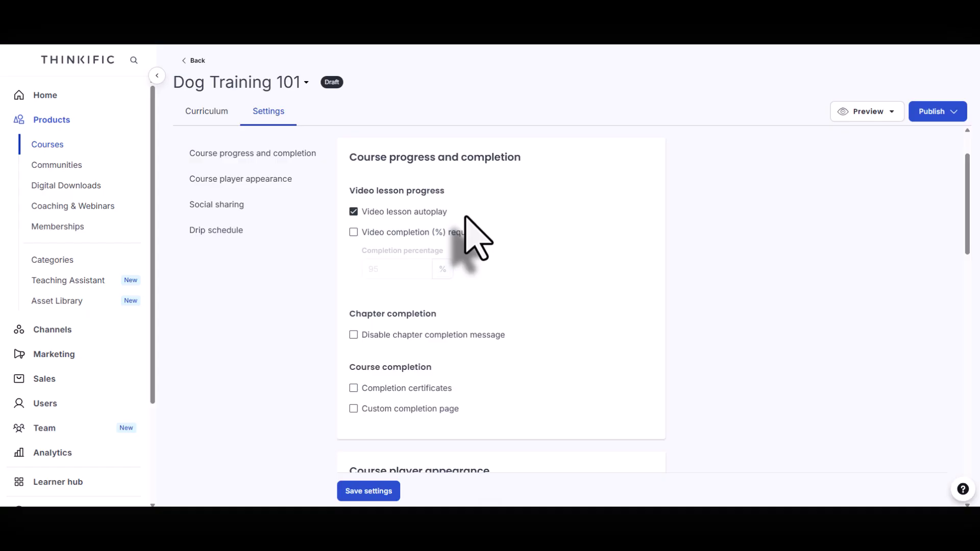
left_click(462, 215)
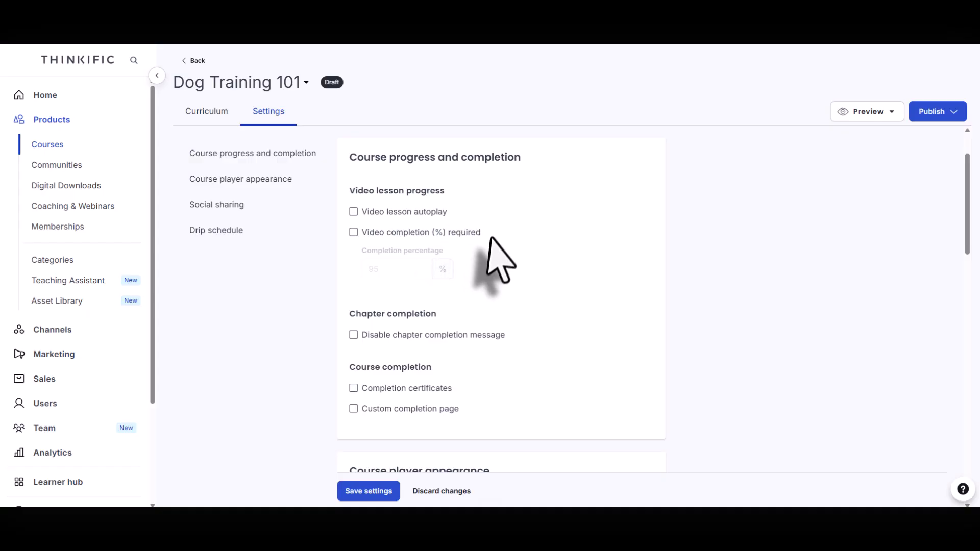
Step: Try requiring video completion with a completion percentage of 100%
left_click_drag(481, 232, 362, 233)
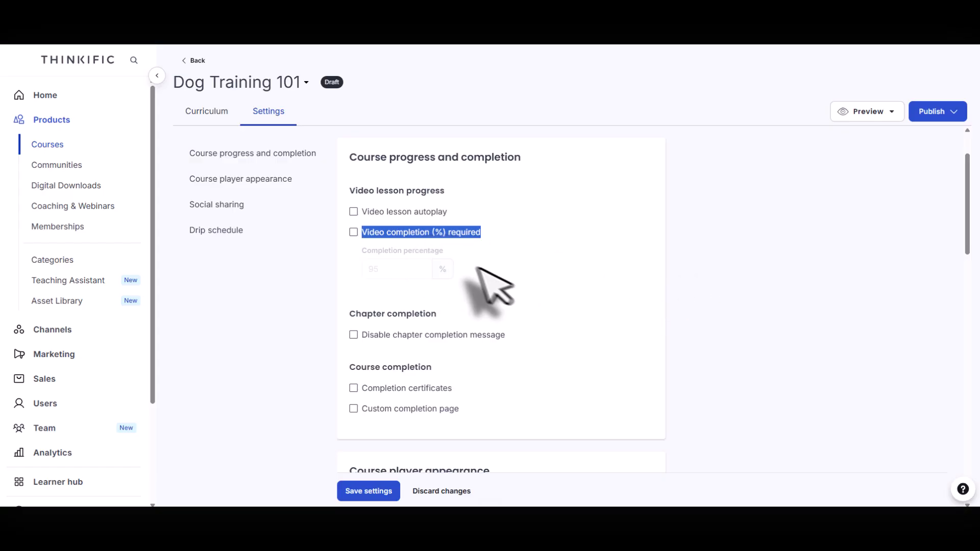
left_click(354, 232)
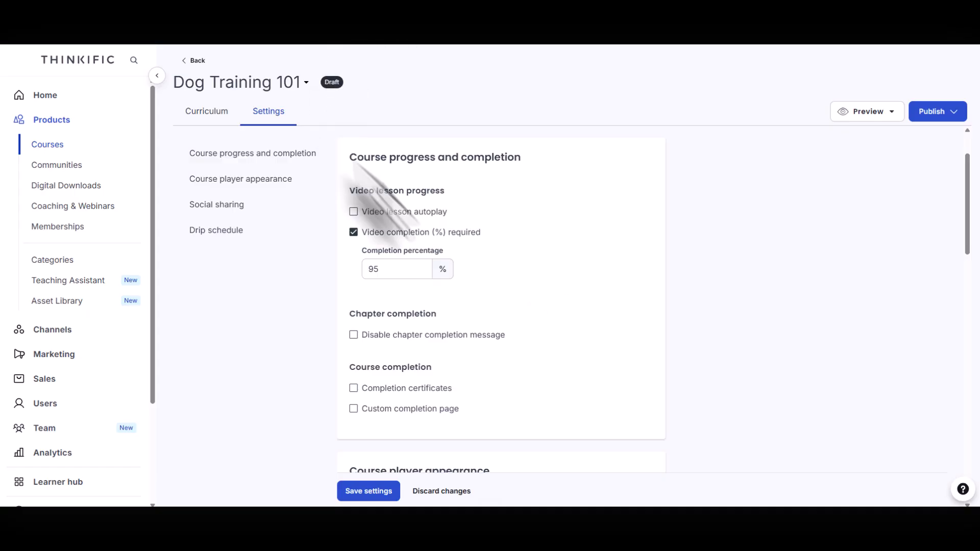
double_click(390, 271)
type("100")
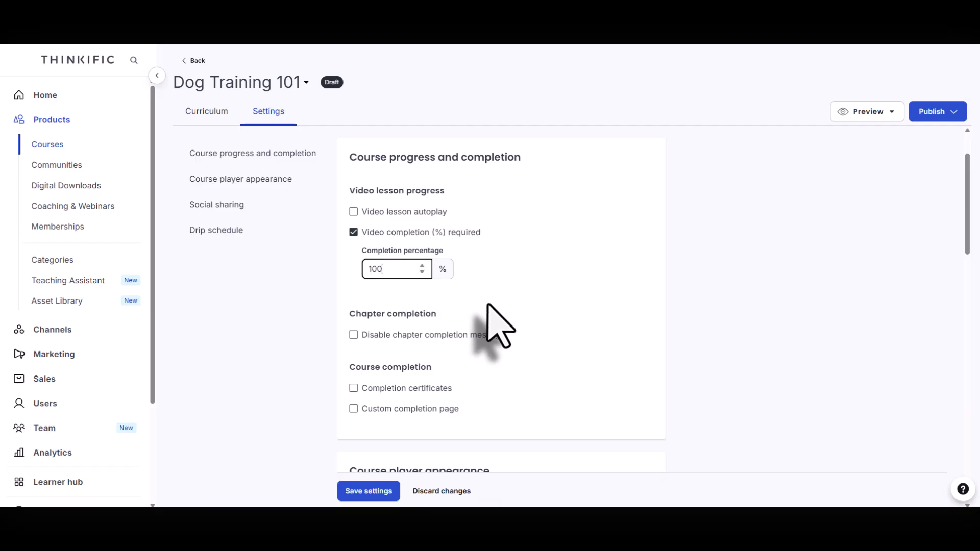
left_click_drag(371, 233, 482, 233)
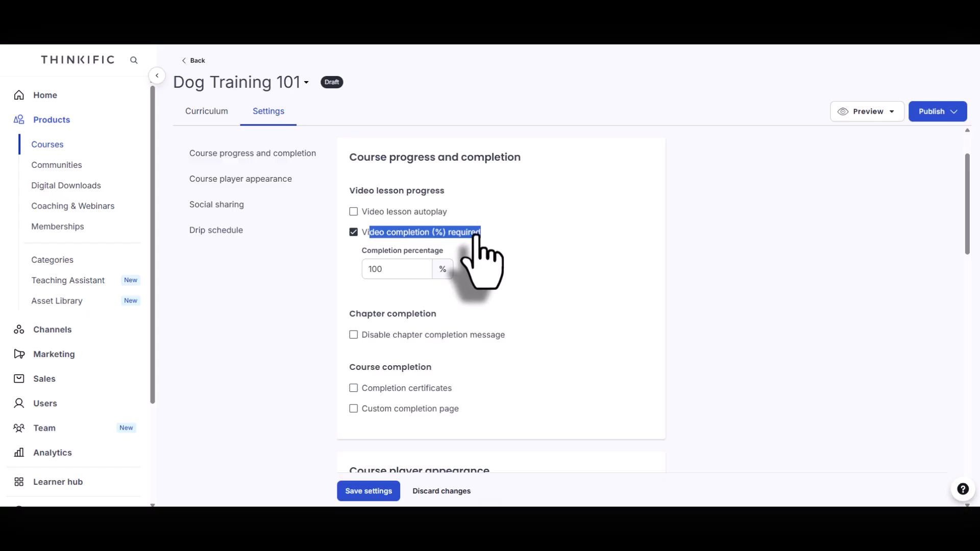
double_click(375, 270)
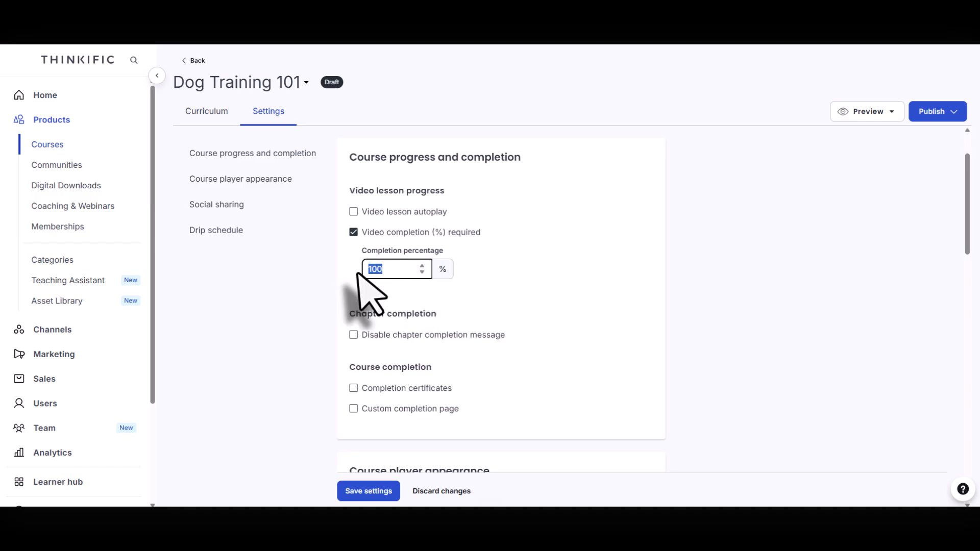
left_click(535, 266)
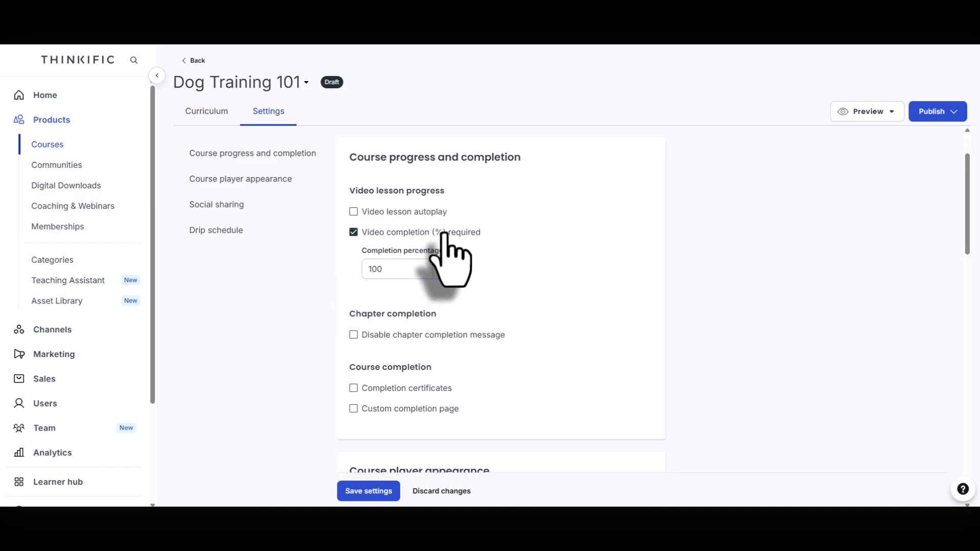
left_click(353, 233)
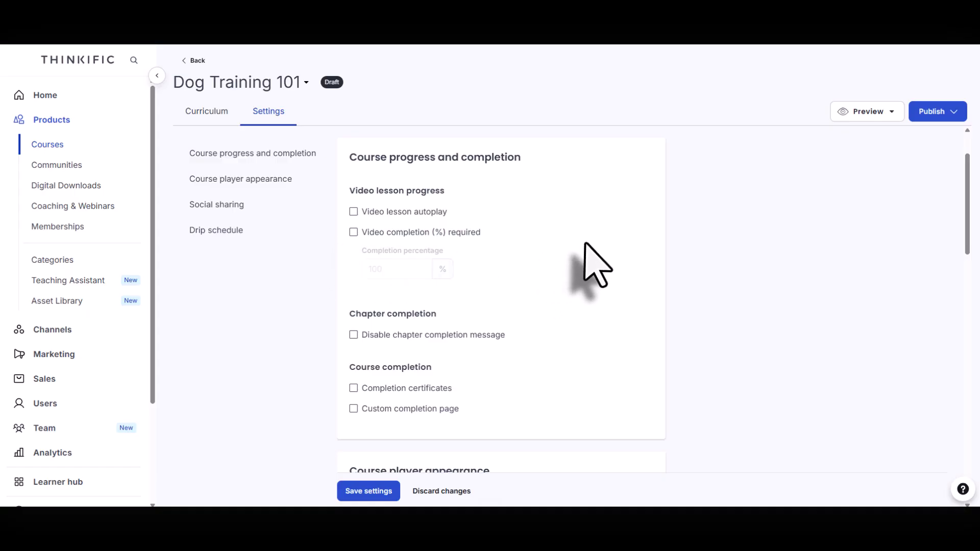
Step: Disable the chapter completion message for the course
scroll(511, 253, "down", 3)
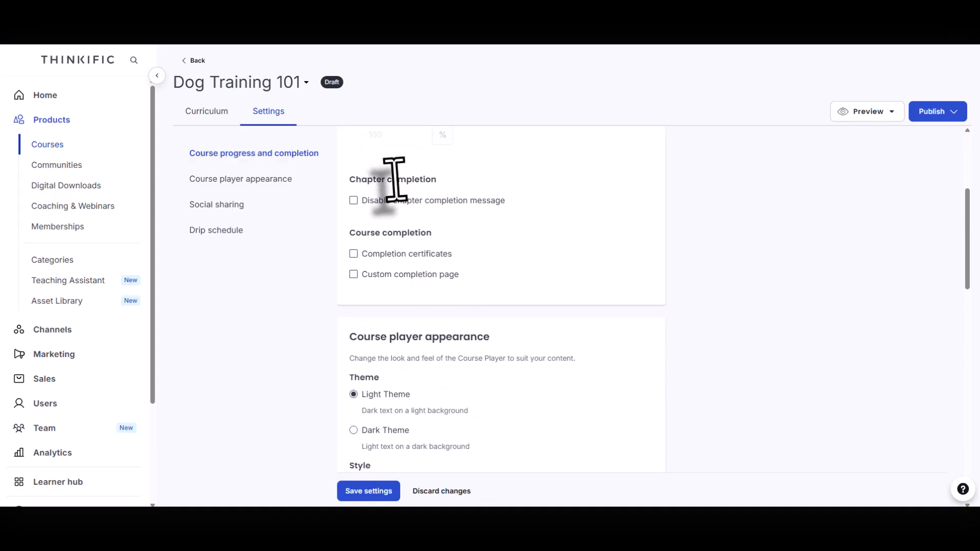
left_click(353, 199)
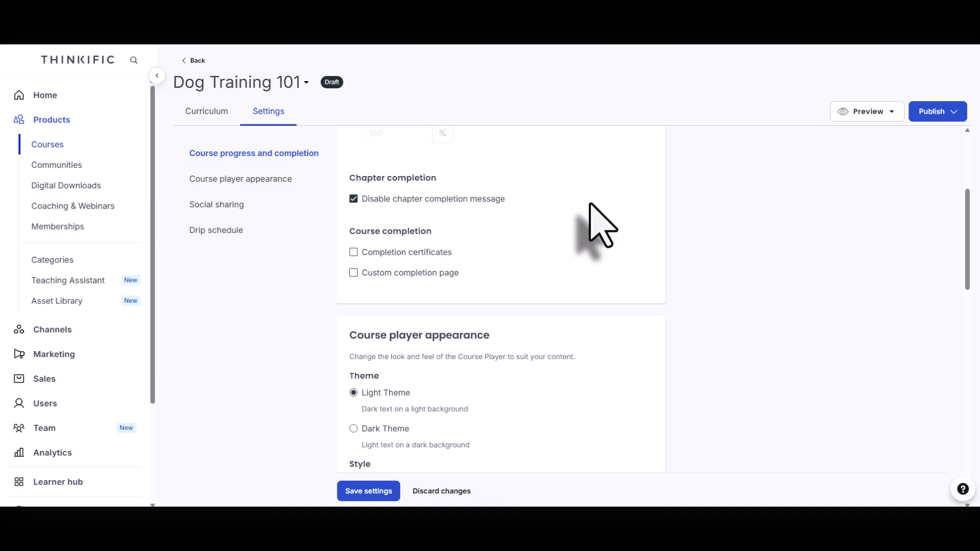
left_click_drag(590, 203, 541, 273)
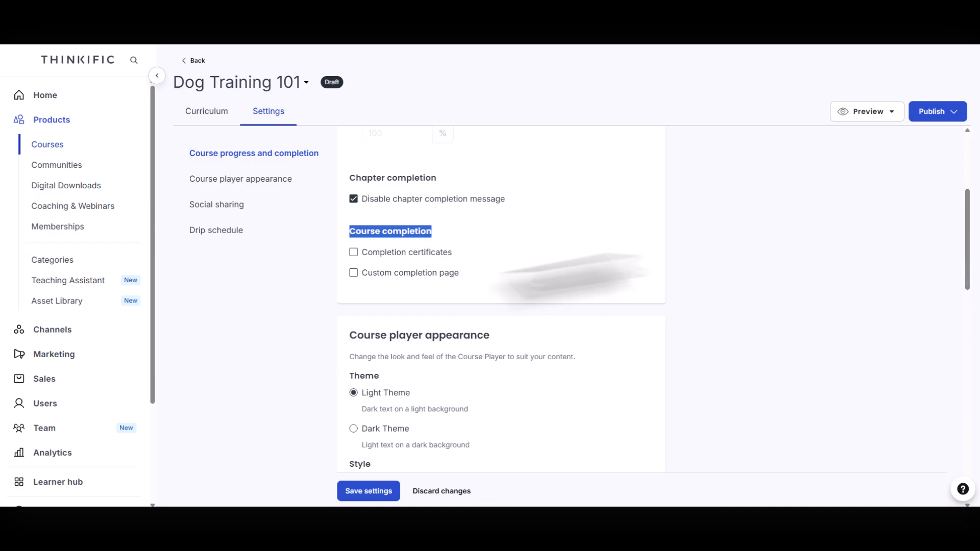
Step: Save the course settings and review the completion certificates and custom completion page options
left_click(365, 493)
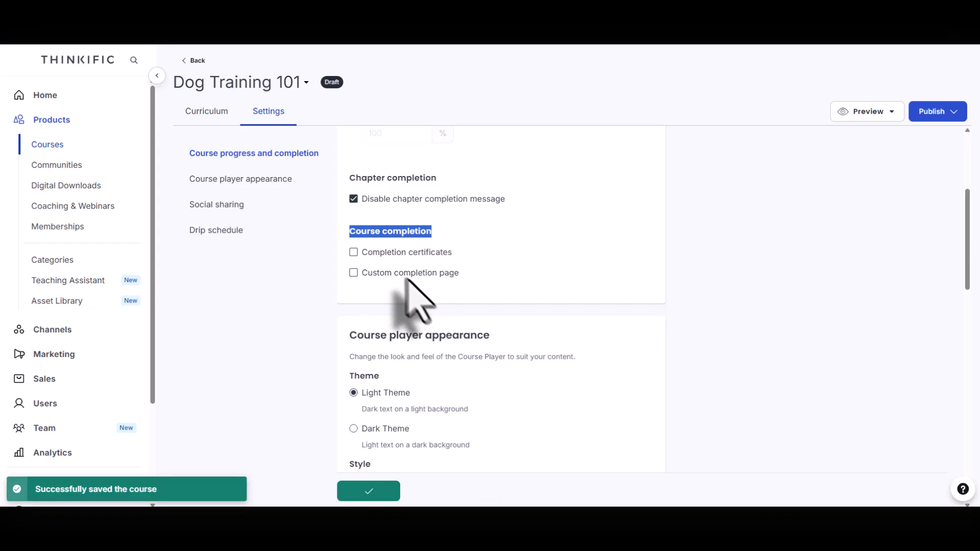
left_click_drag(361, 253, 485, 274)
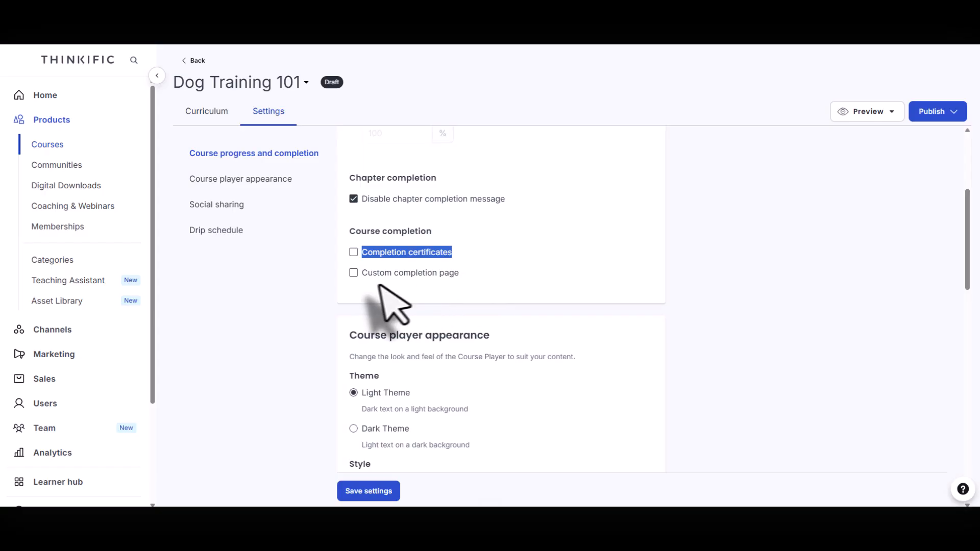
left_click_drag(361, 275, 477, 281)
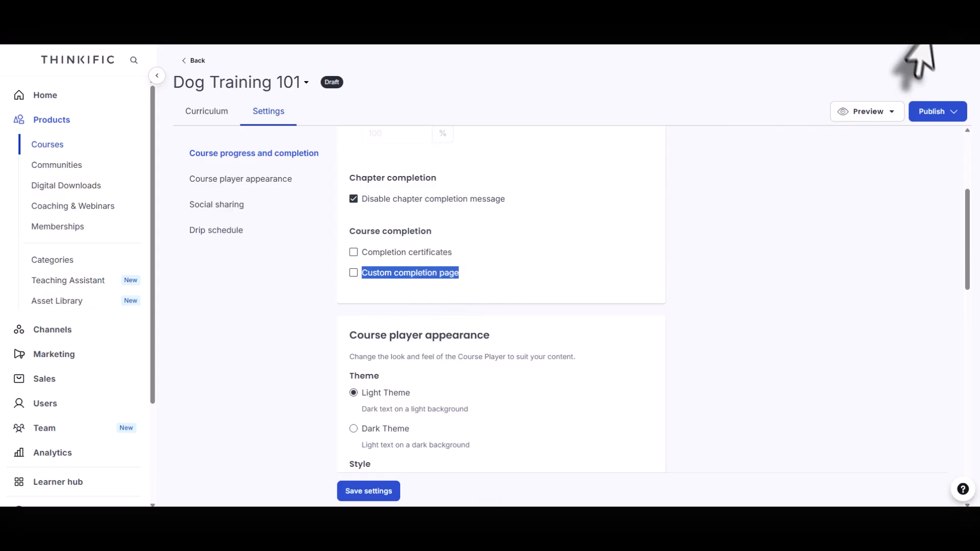
Step: Switch to Canva to view the first design in the certificate template bundle, and return to the Thinkific course settings
left_click(828, 5)
type("can")
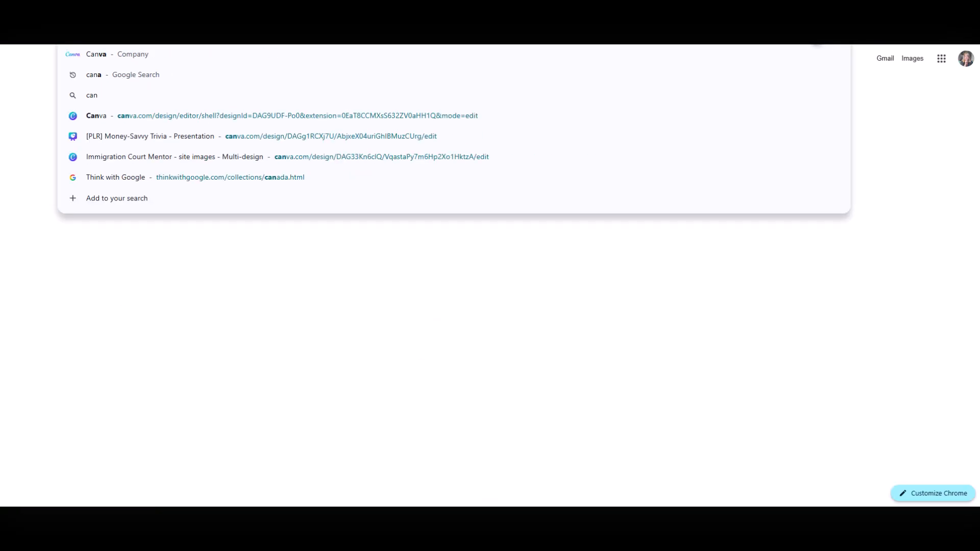
key("Return")
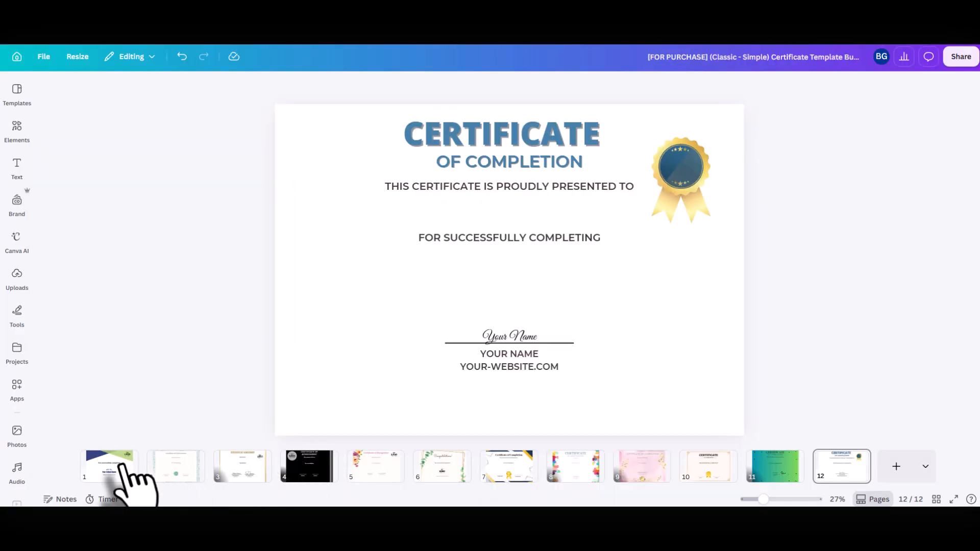
left_click(128, 475)
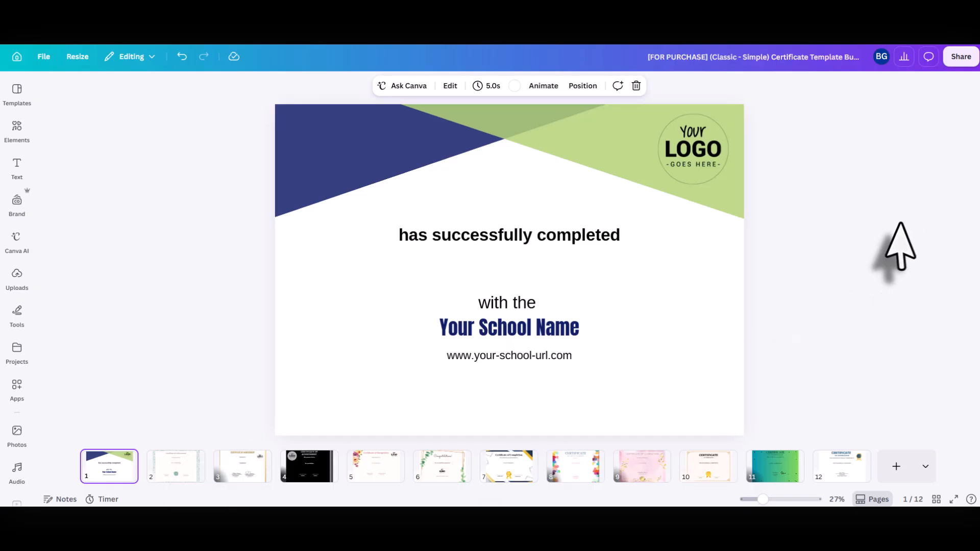
left_click(898, 225)
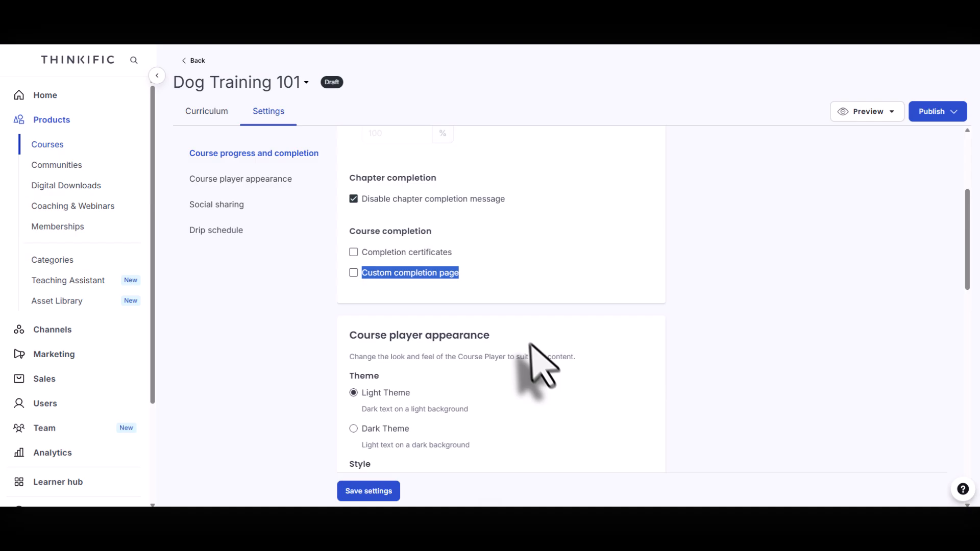
left_click(486, 279)
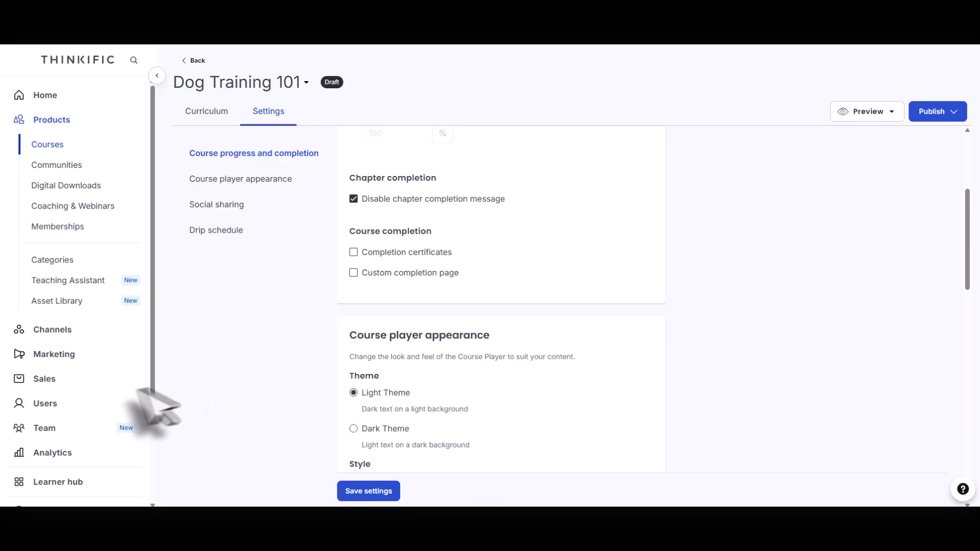
Step: Create a new certificate in the Users area and name it Master Certificate
left_click(44, 403)
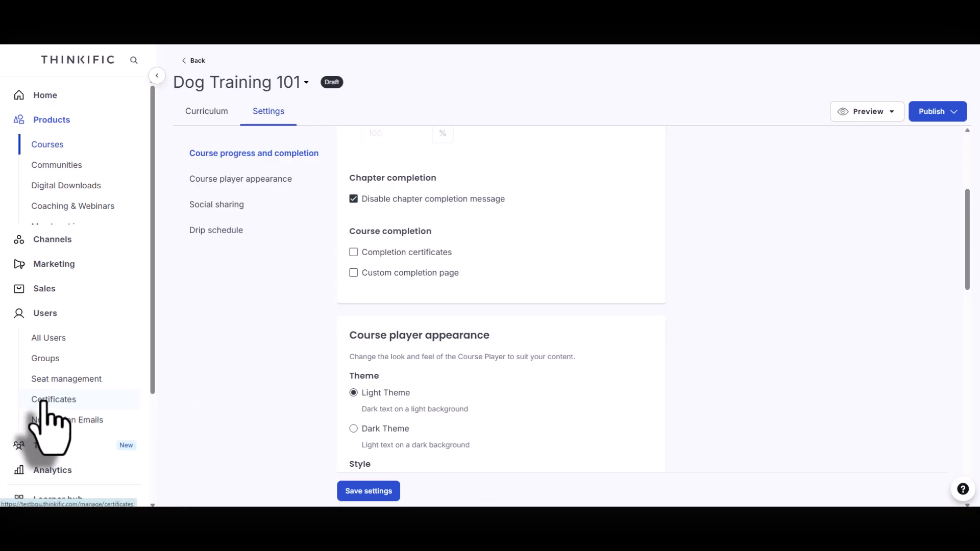
scroll(43, 403, "down", 2)
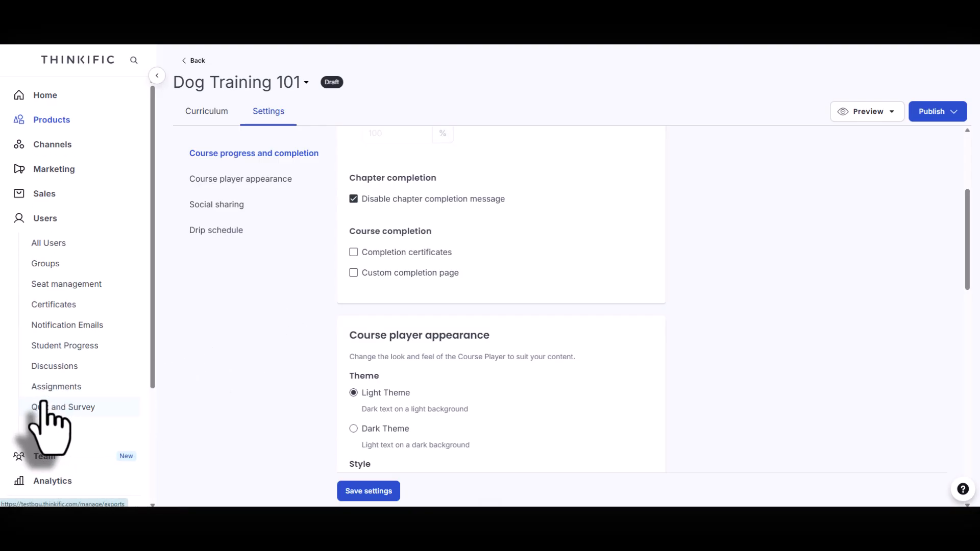
left_click(46, 306)
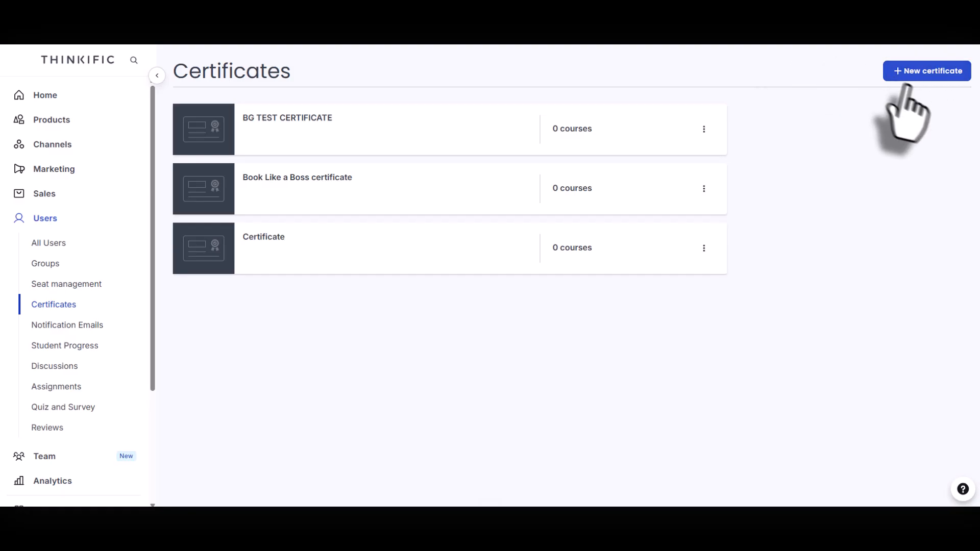
left_click(915, 72)
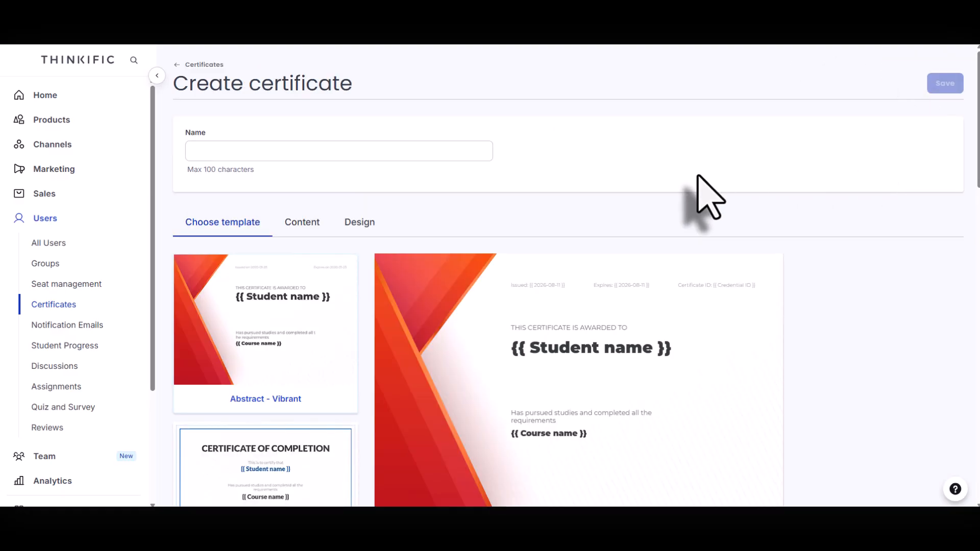
left_click(322, 153)
type("Master Certificate")
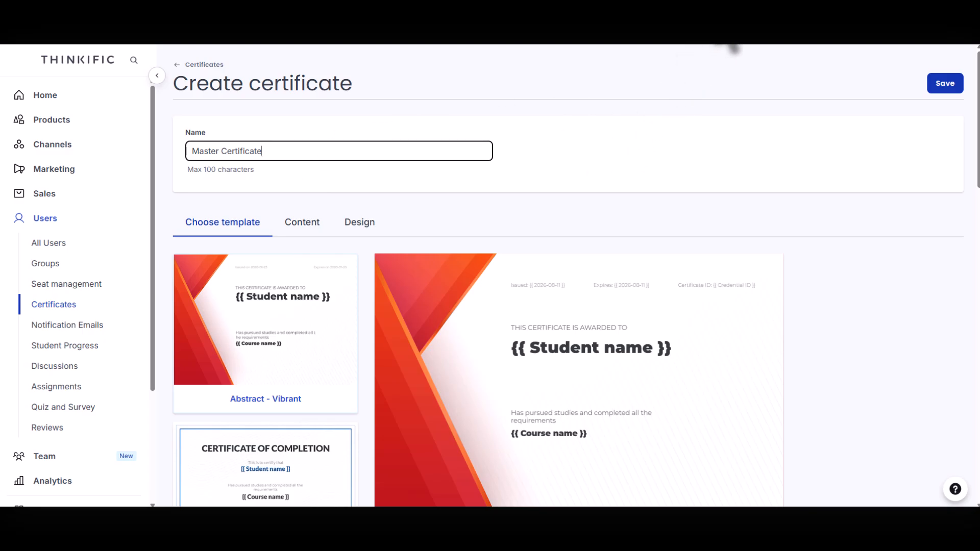
Step: Browse all the built-in certificate templates and compare them with the certificate design in Canva
left_click(738, 45)
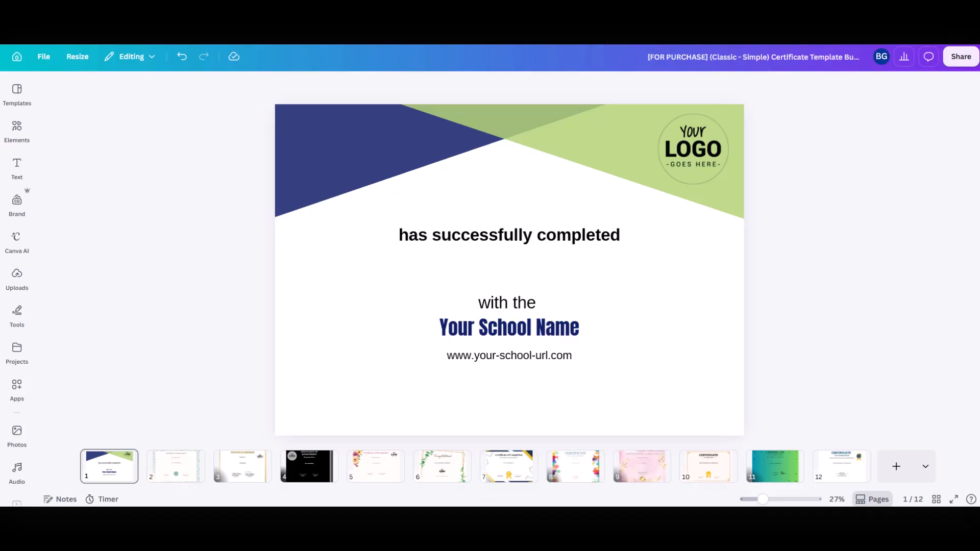
left_click(581, 45)
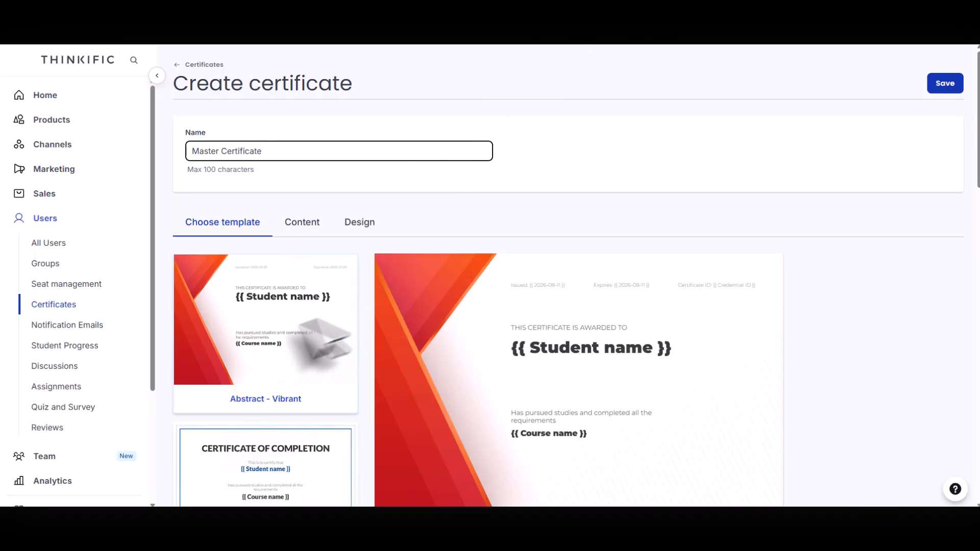
scroll(296, 339, "down", 5)
scroll(288, 321, "down", 15)
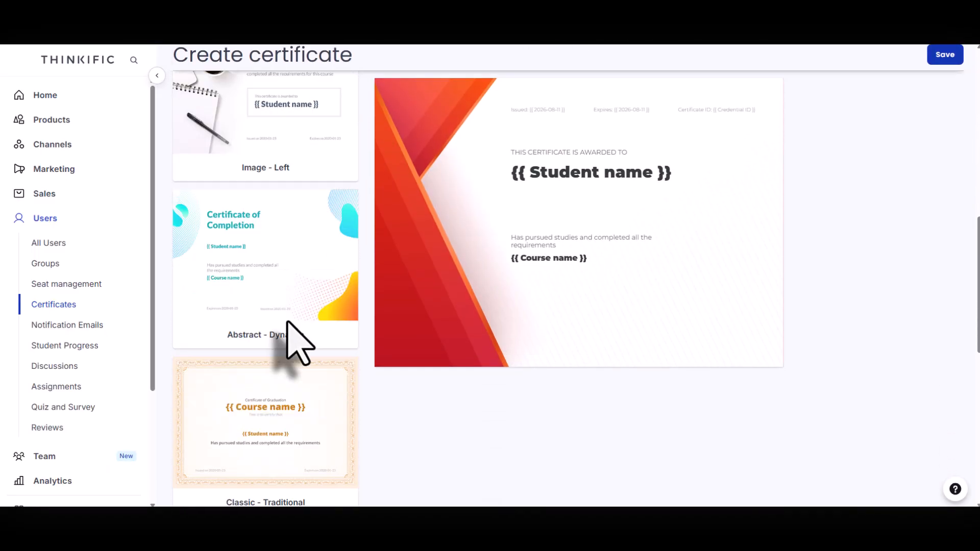
scroll(296, 341, "up", 10)
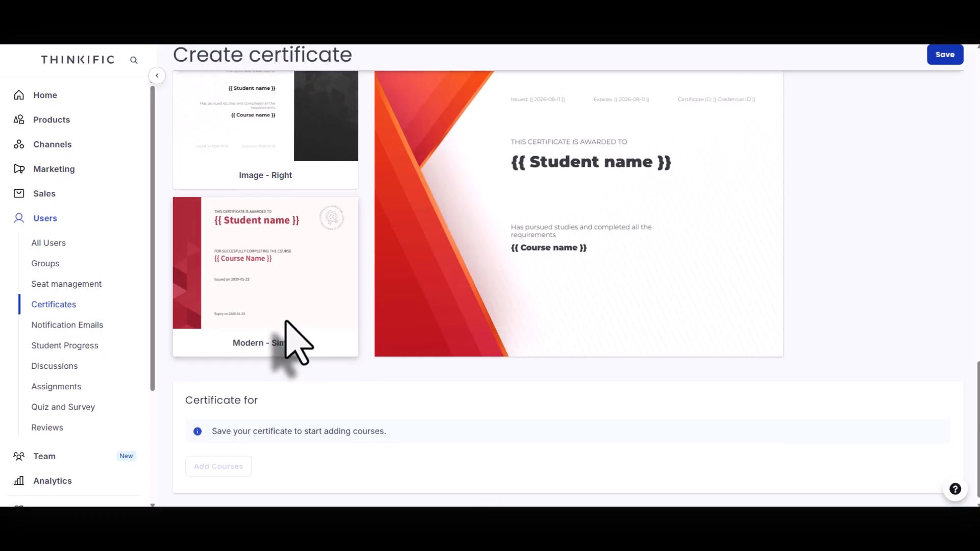
scroll(296, 341, "up", 10)
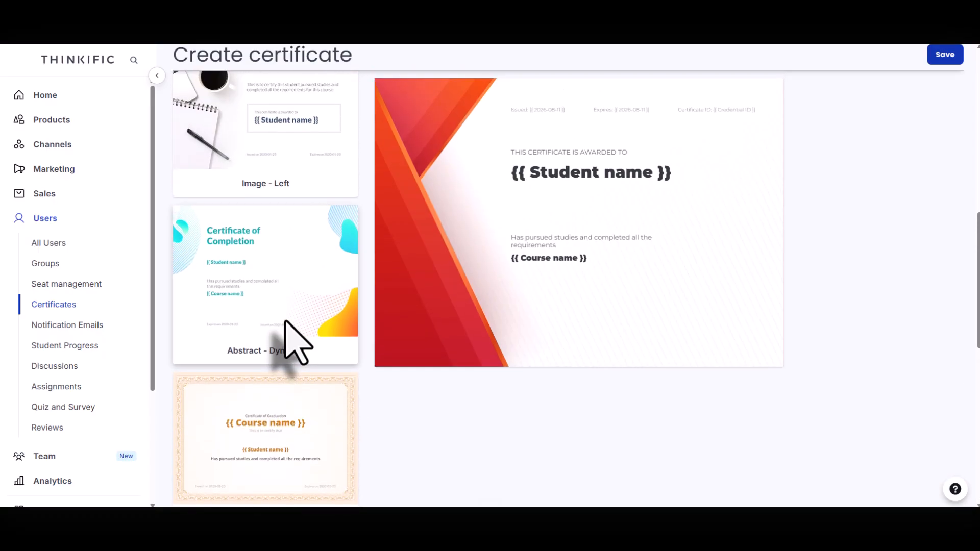
scroll(297, 341, "up", 1)
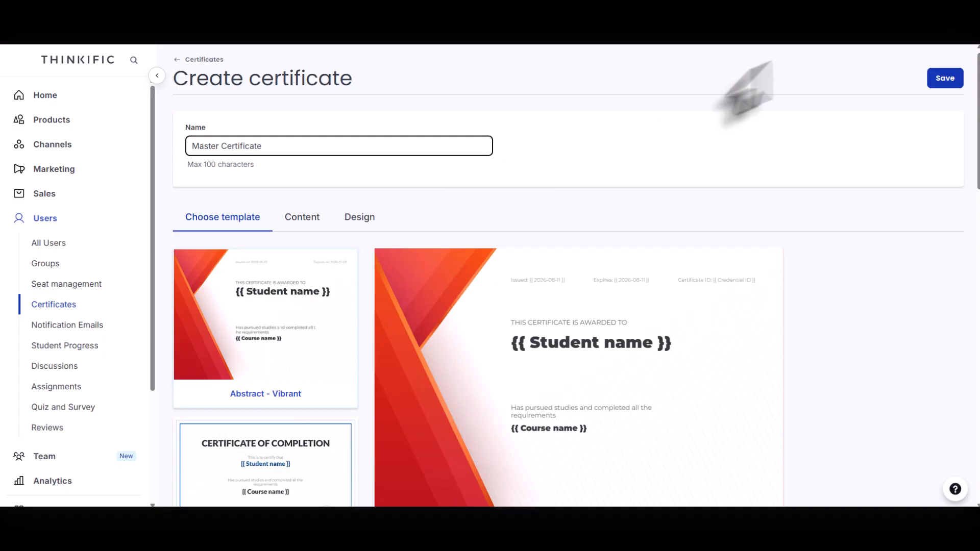
left_click(755, 10)
left_click(109, 466)
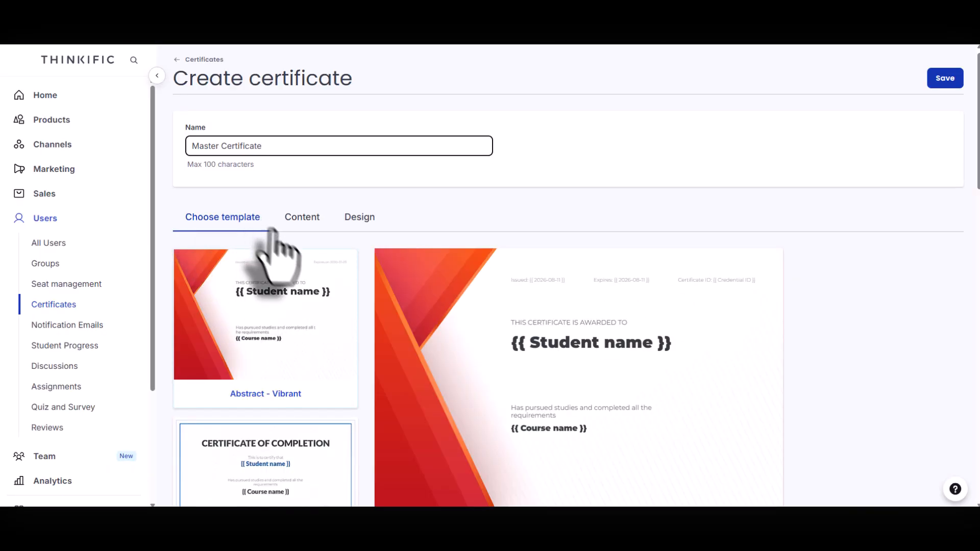
Step: Choose the Classic - Simple template for the certificate
scroll(467, 193, "down", 3)
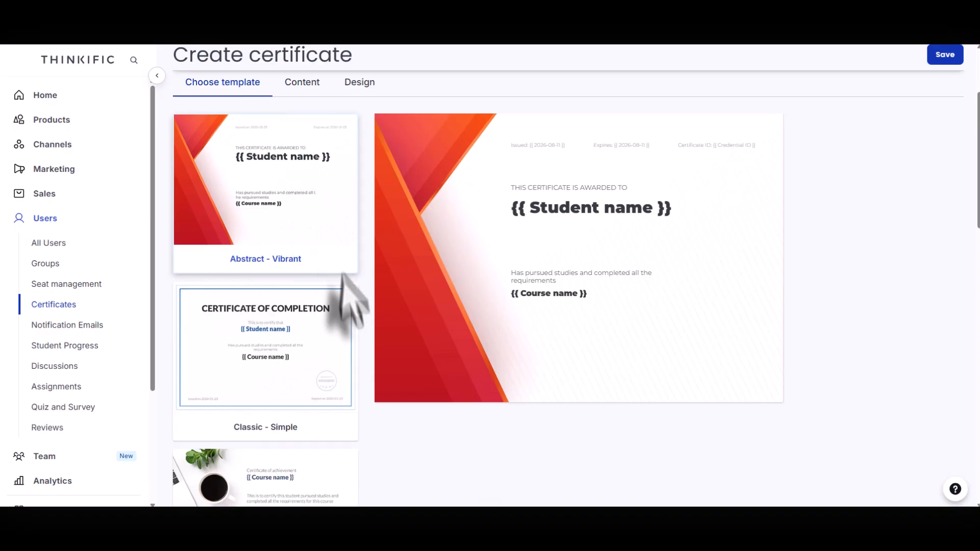
left_click(253, 367)
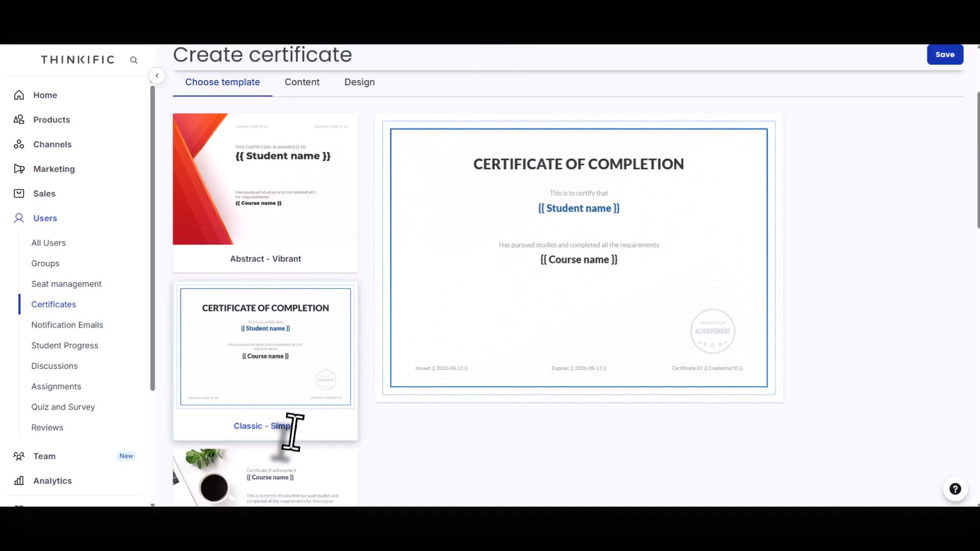
triple_click(289, 428)
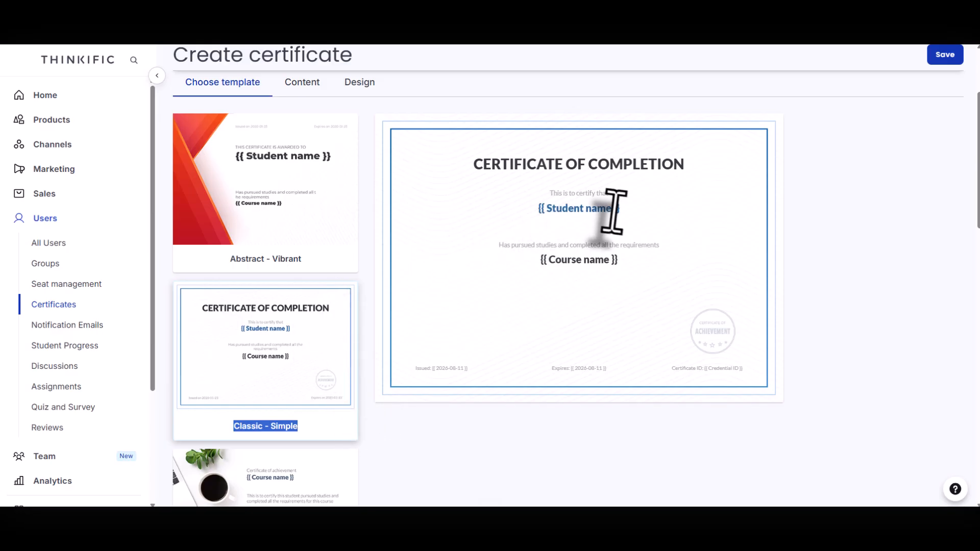
Step: Examine the student name, course name, issue date, expiry date and certificate ID placeholders in the certificate preview
left_click_drag(620, 208, 538, 211)
left_click_drag(620, 260, 541, 261)
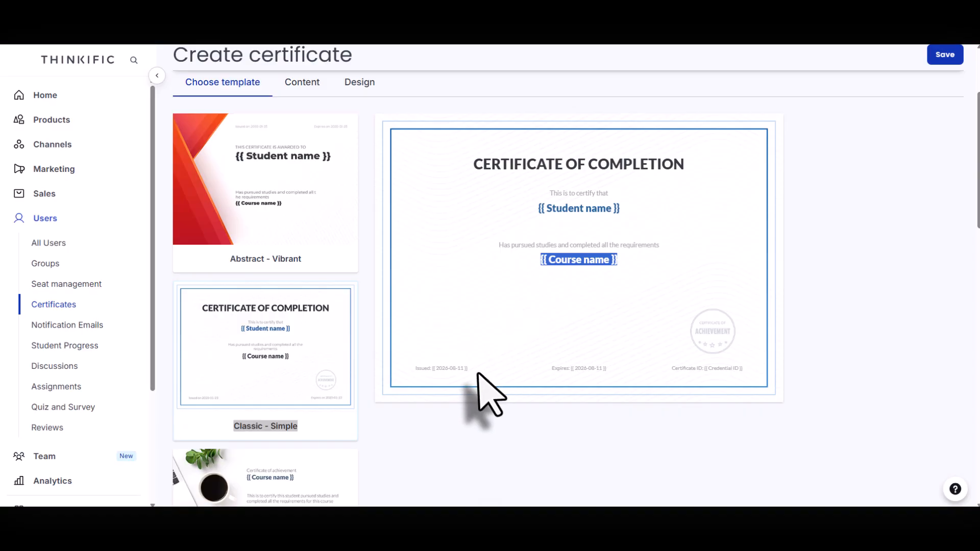
left_click(466, 369)
left_click_drag(465, 369, 406, 372)
left_click_drag(608, 369, 546, 371)
left_click_drag(750, 369, 668, 375)
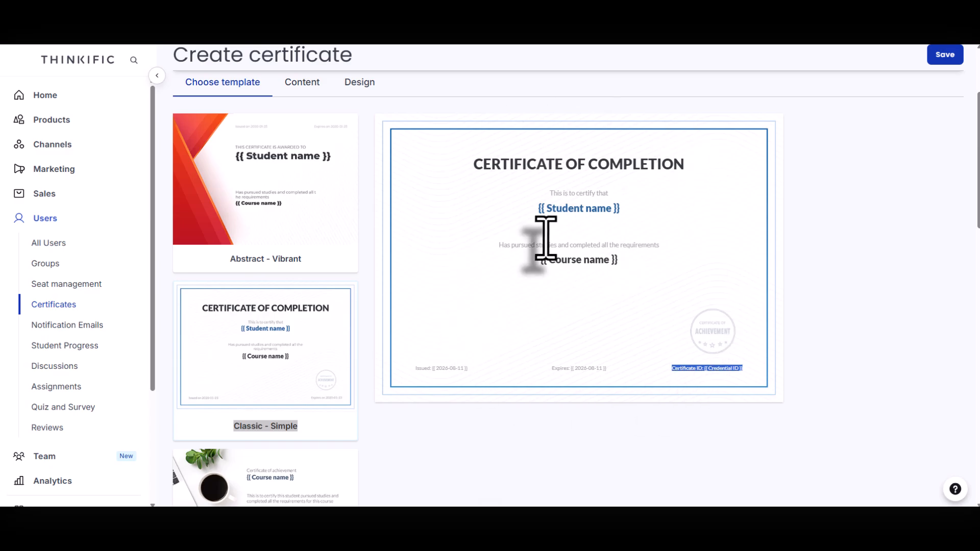
left_click(274, 347)
left_click_drag(232, 432, 307, 435)
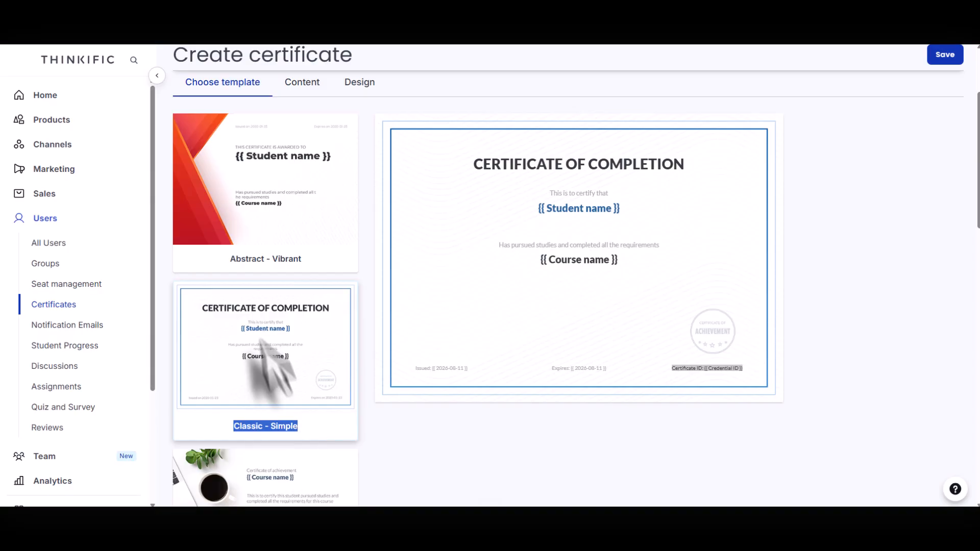
Step: Clear the title and the text above the student name in the certificate content
scroll(324, 263, "up", 2)
scroll(316, 255, "up", 1)
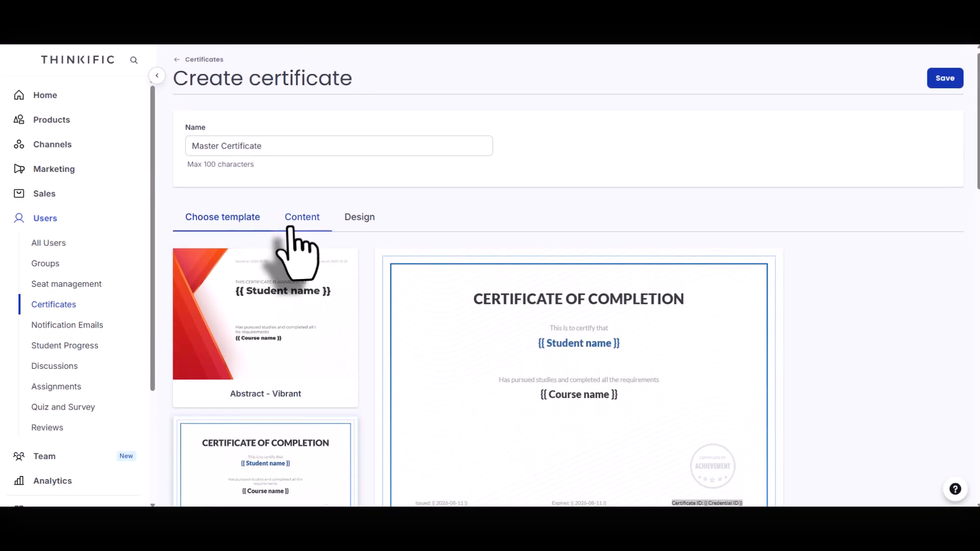
left_click(300, 219)
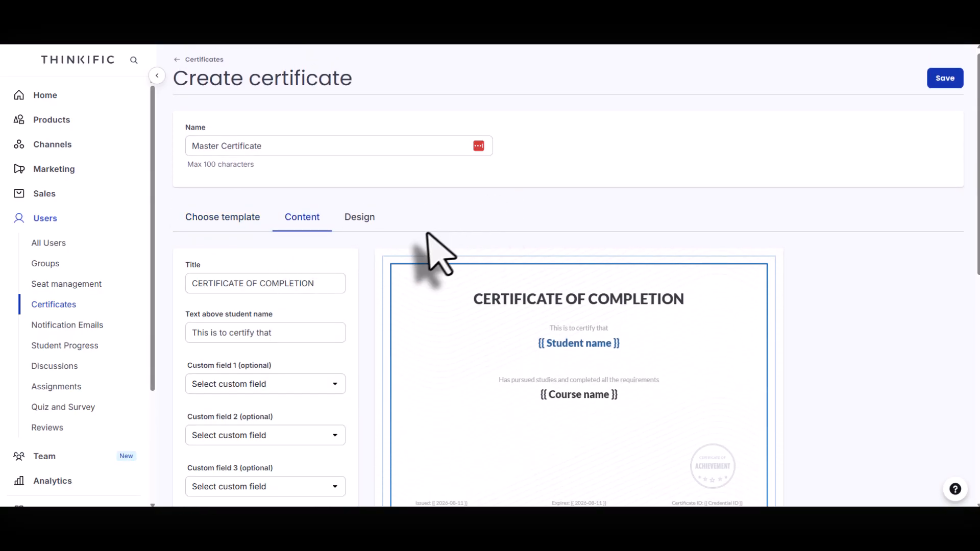
scroll(403, 263, "down", 3)
left_click(257, 149)
key("ctrl+a")
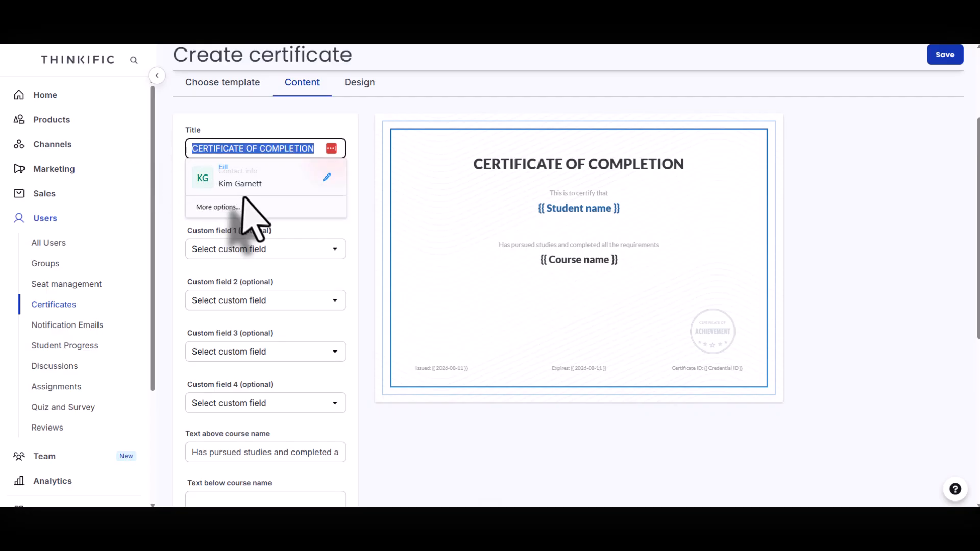
key("BackSpace")
left_click(359, 195)
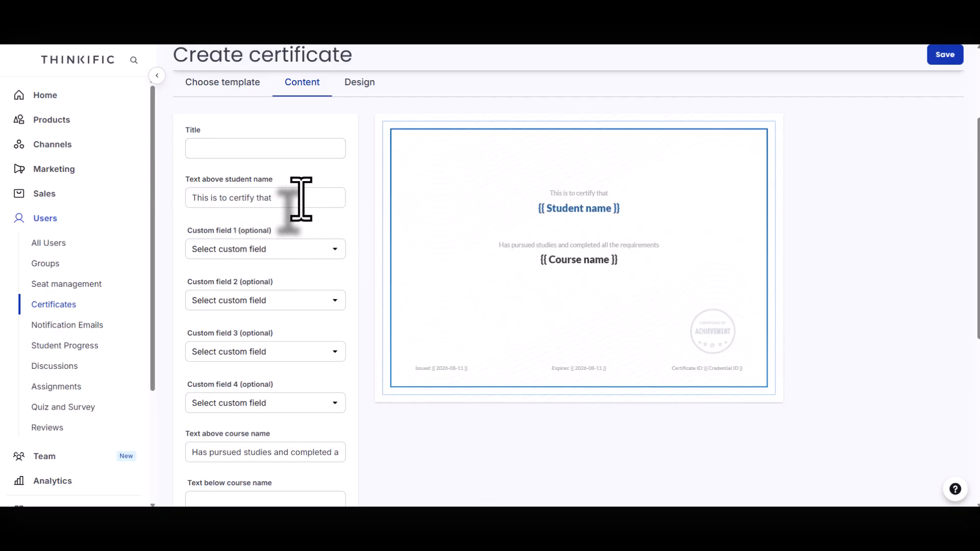
left_click(302, 199)
key("ctrl+a")
key("BackSpace")
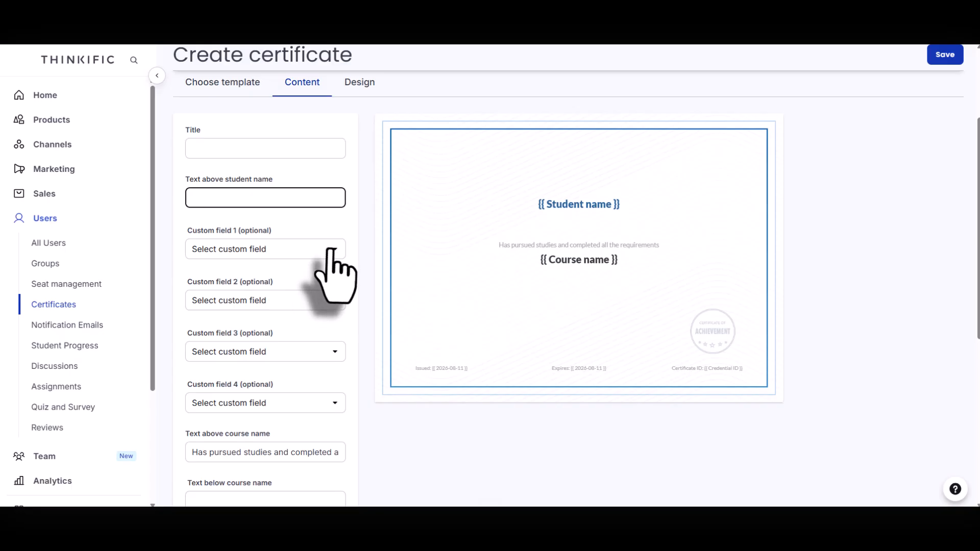
Step: Set custom field 1 of the certificate to License # and check its placement in the preview
left_click(332, 251)
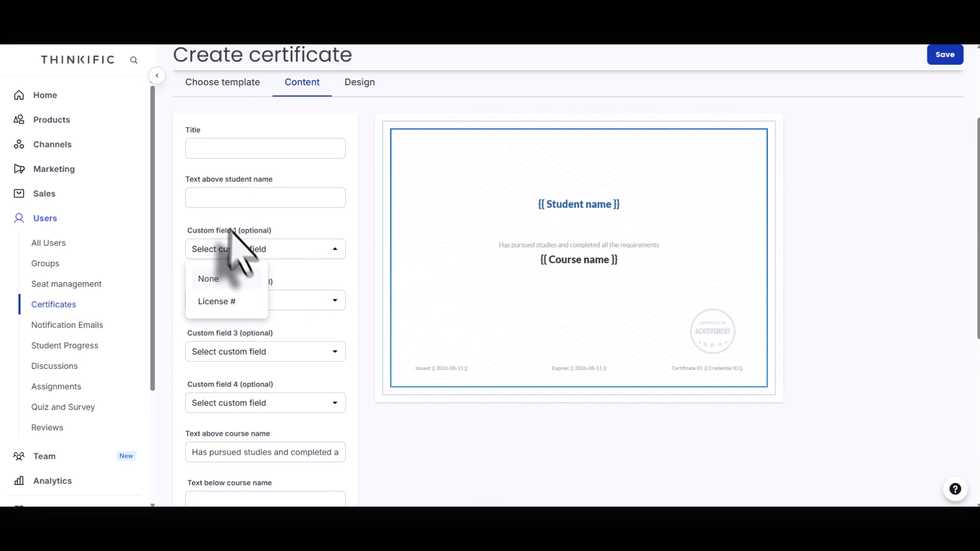
left_click(225, 302)
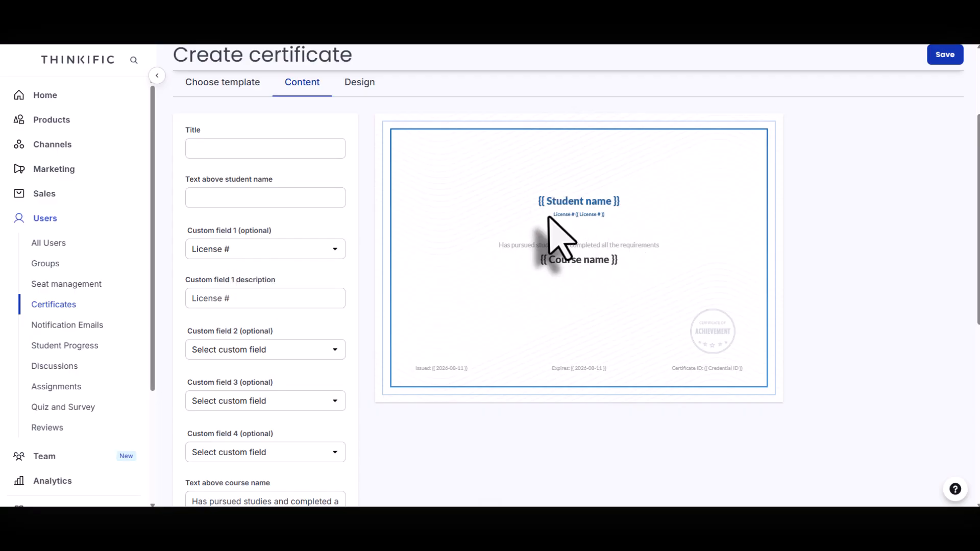
left_click_drag(549, 214, 611, 215)
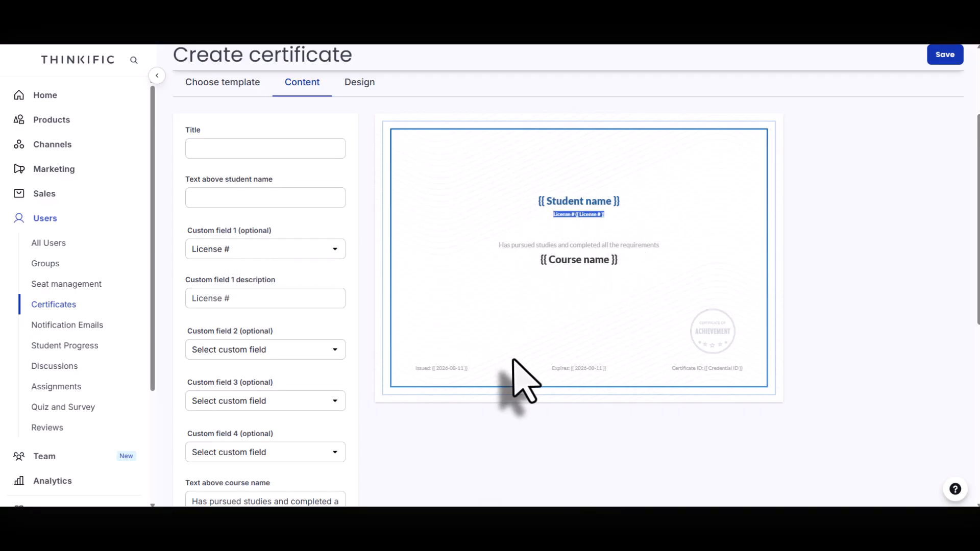
left_click(588, 218)
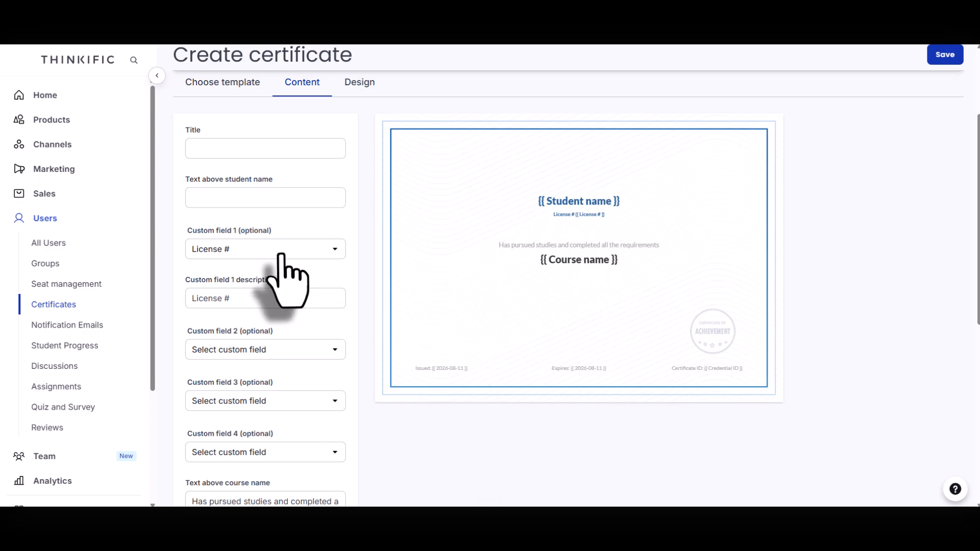
Step: Change the description of custom field 1 to "License #:" in the certificate content
triple_click(274, 299)
key("BackSpace")
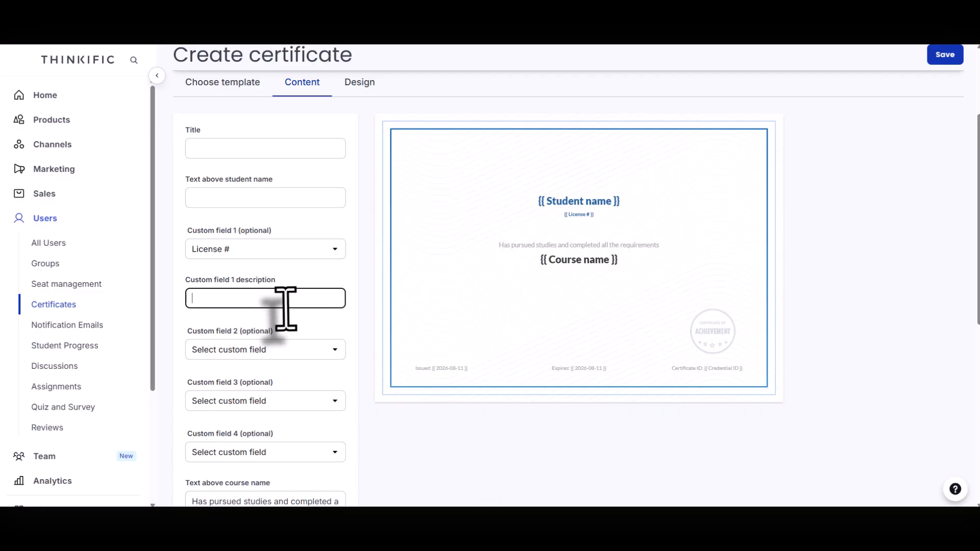
type("Lic")
key("BackSpace")
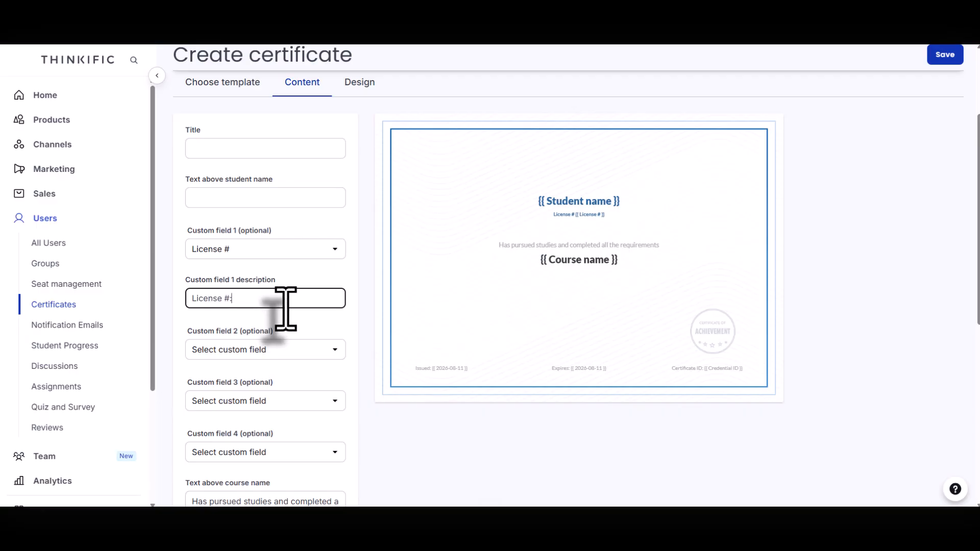
triple_click(242, 299)
Step: Clear the text above the course name and the expiry description in the certificate content
scroll(247, 337, "down", 3)
left_click(254, 367)
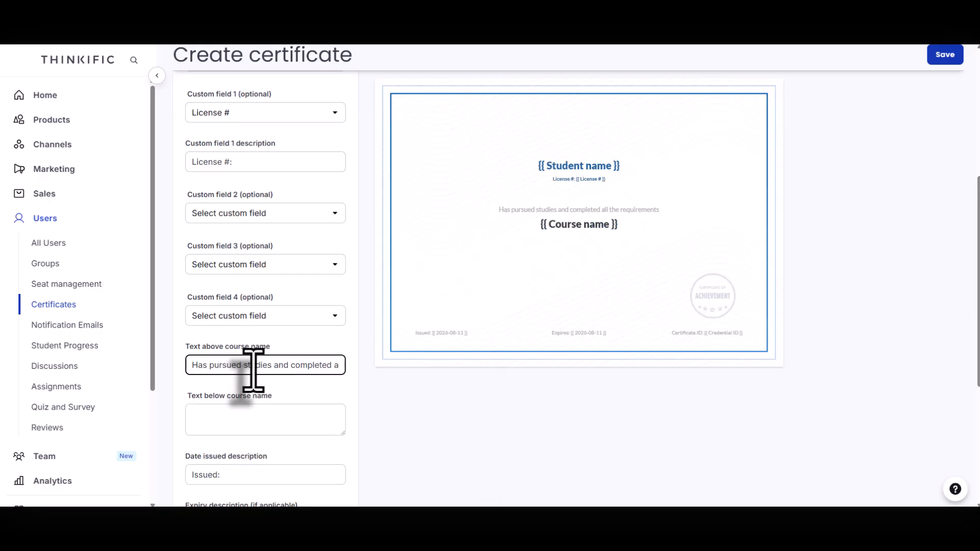
triple_click(254, 371)
key("BackSpace")
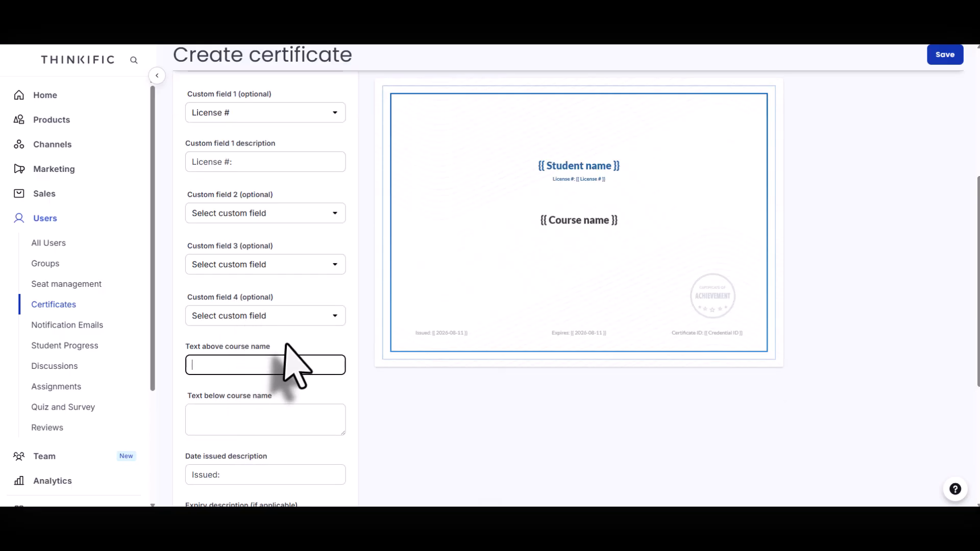
scroll(301, 368, "down", 3)
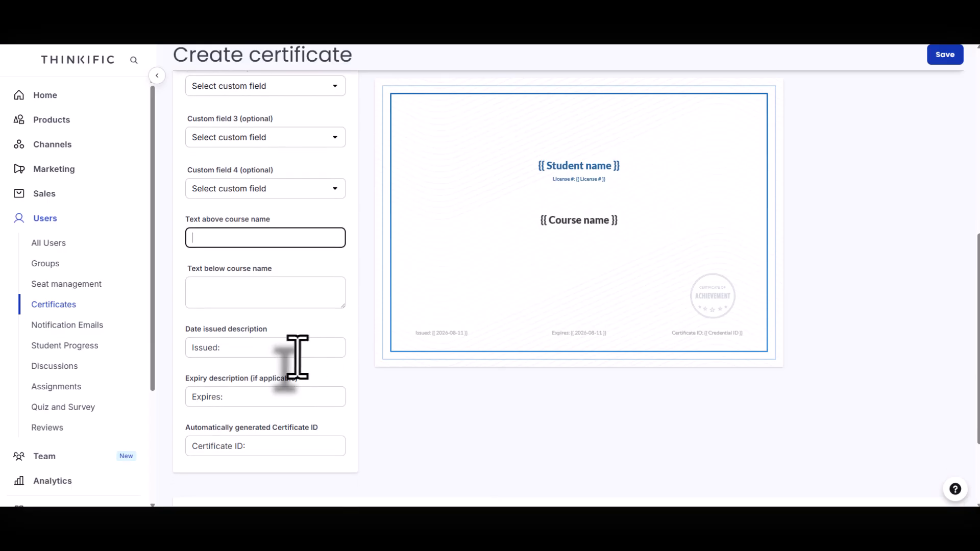
left_click_drag(236, 391, 127, 386)
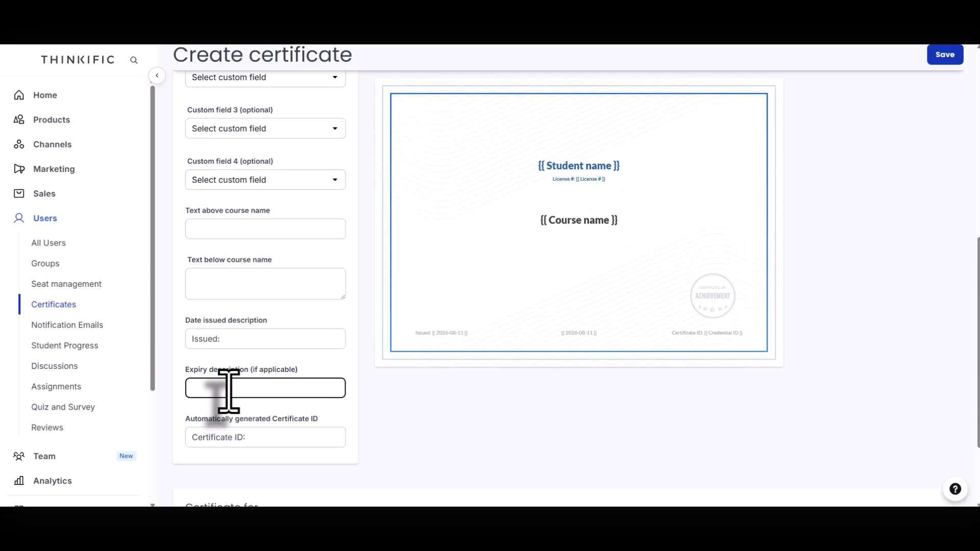
Step: Set the certificate's font to Montserrat in its design settings
scroll(355, 326, "up", 10)
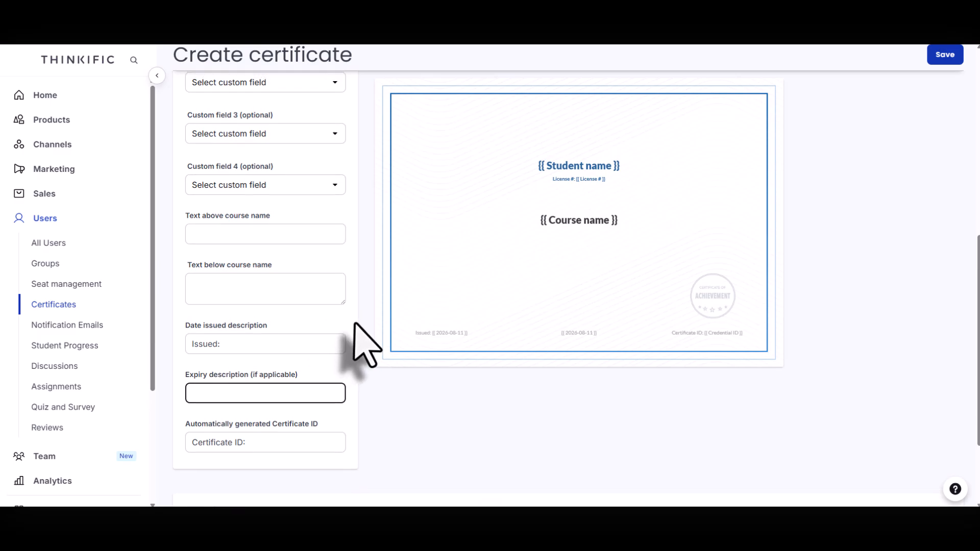
left_click(360, 219)
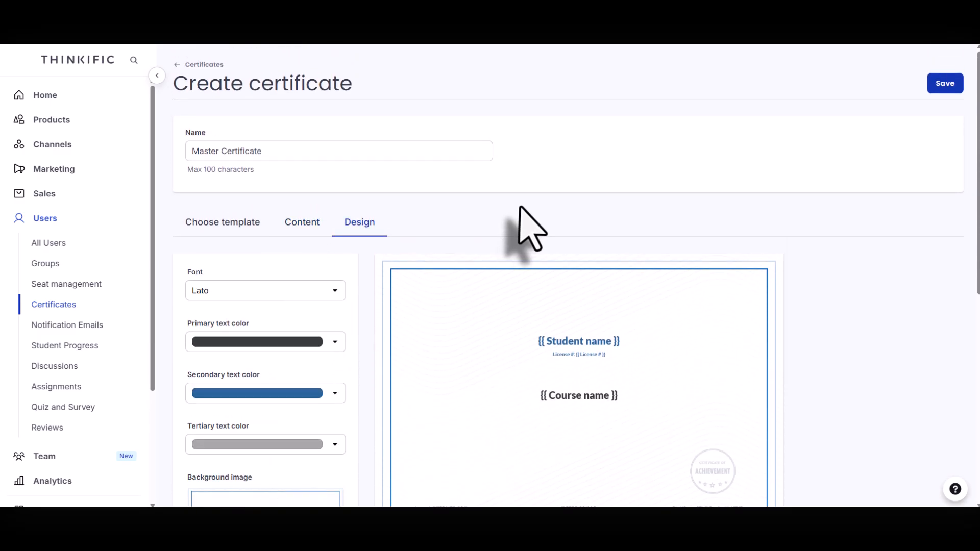
left_click(329, 292)
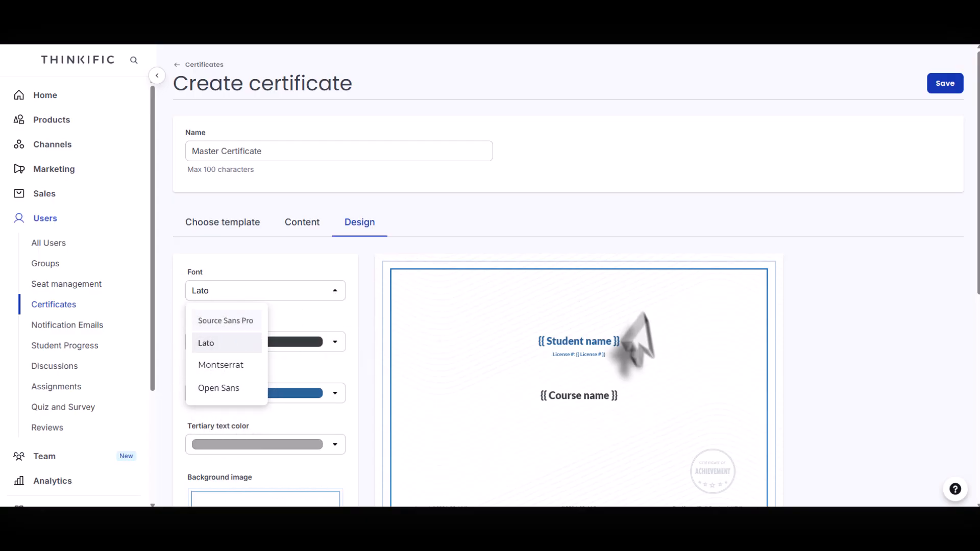
scroll(649, 322, "down", 3)
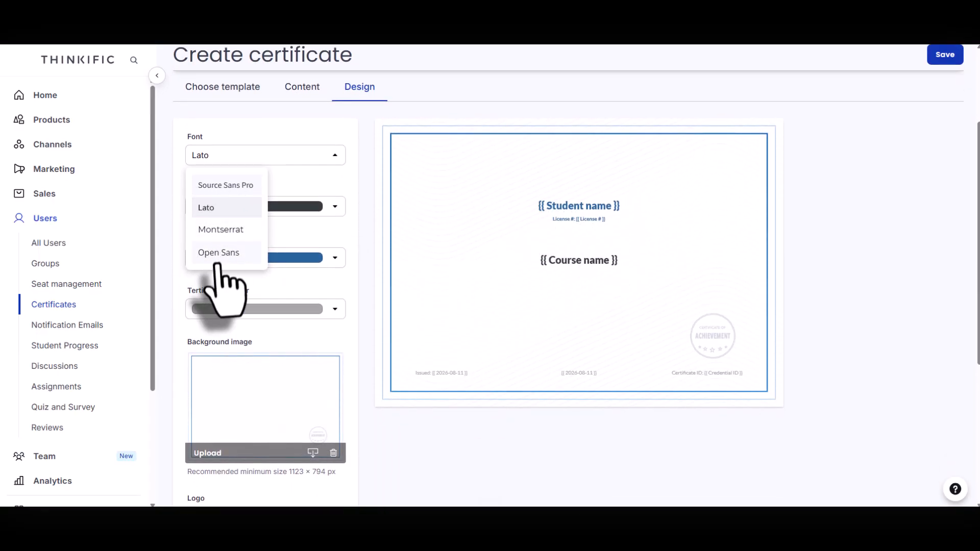
left_click(527, 204)
left_click_drag(527, 204, 638, 208)
left_click_drag(526, 264, 621, 263)
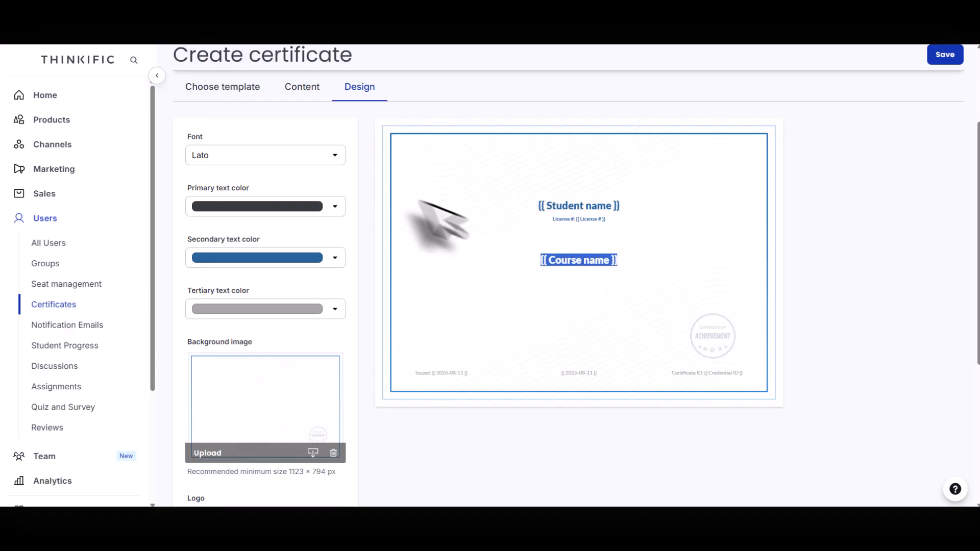
left_click(304, 156)
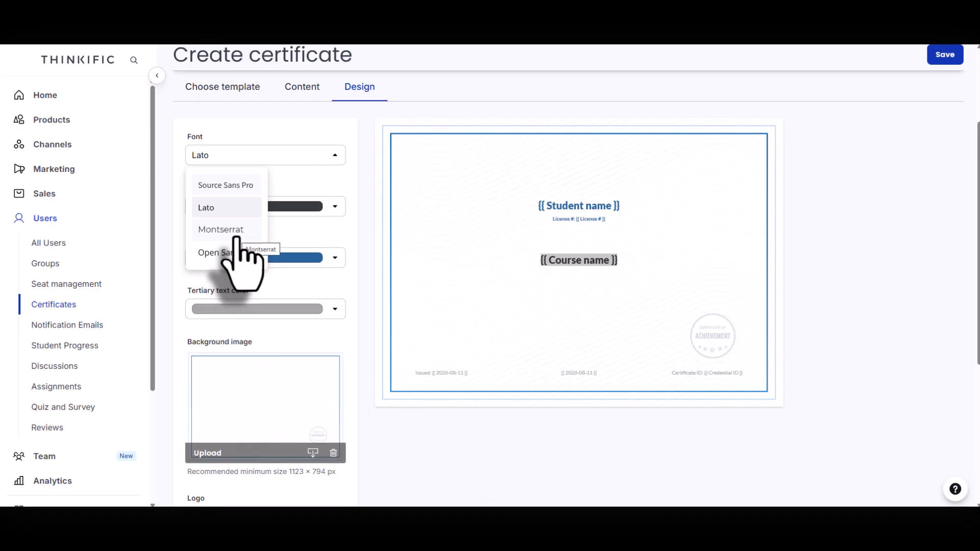
left_click(230, 230)
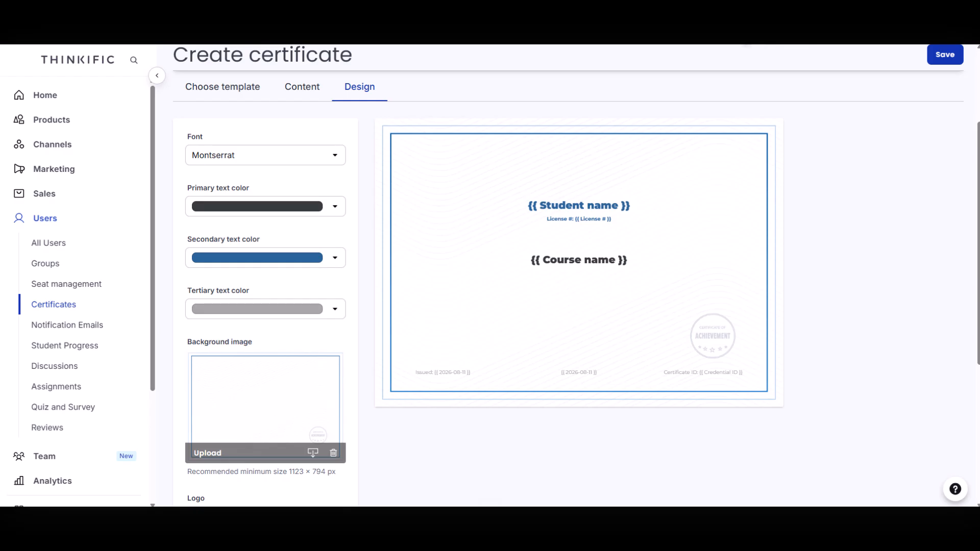
Step: Switch to the Canva certificate template bundle, browse its designs and duplicate the navy and yellow Certificate of Completion on page 7
left_click(740, 45)
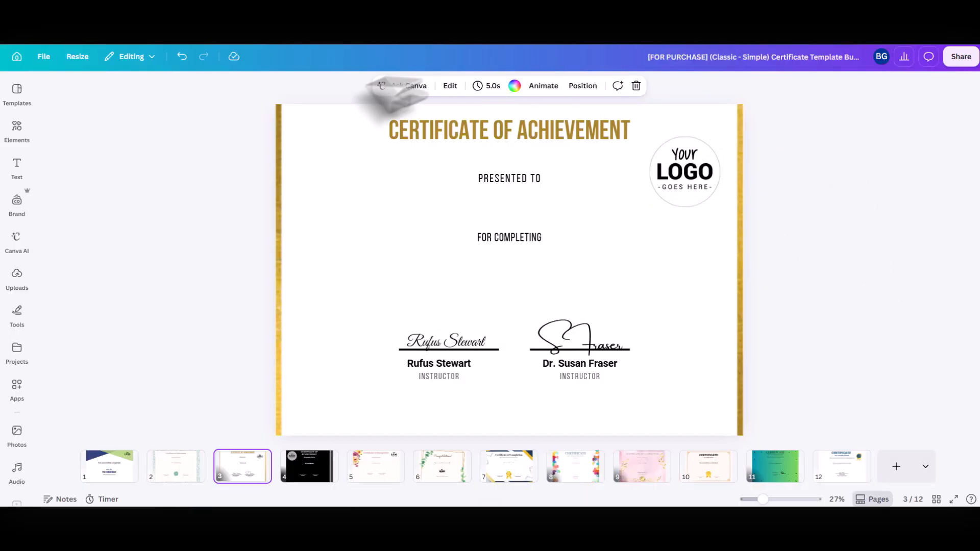
left_click(125, 474)
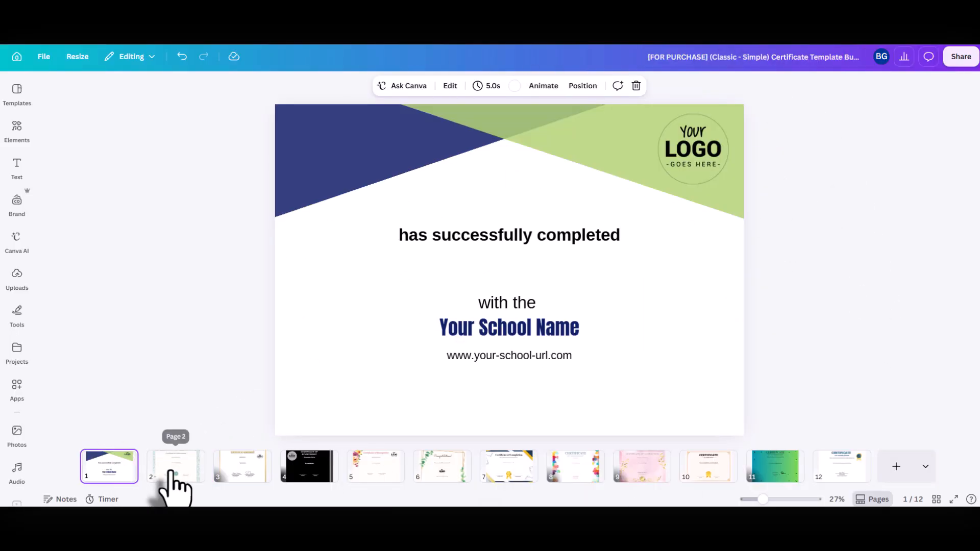
left_click(171, 472)
left_click(576, 472)
left_click(647, 475)
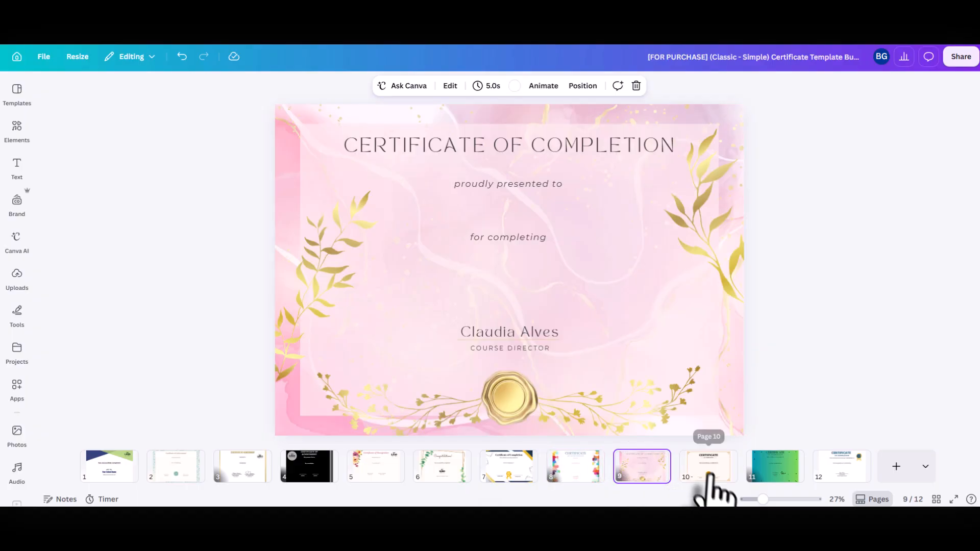
left_click(709, 472)
left_click(521, 473)
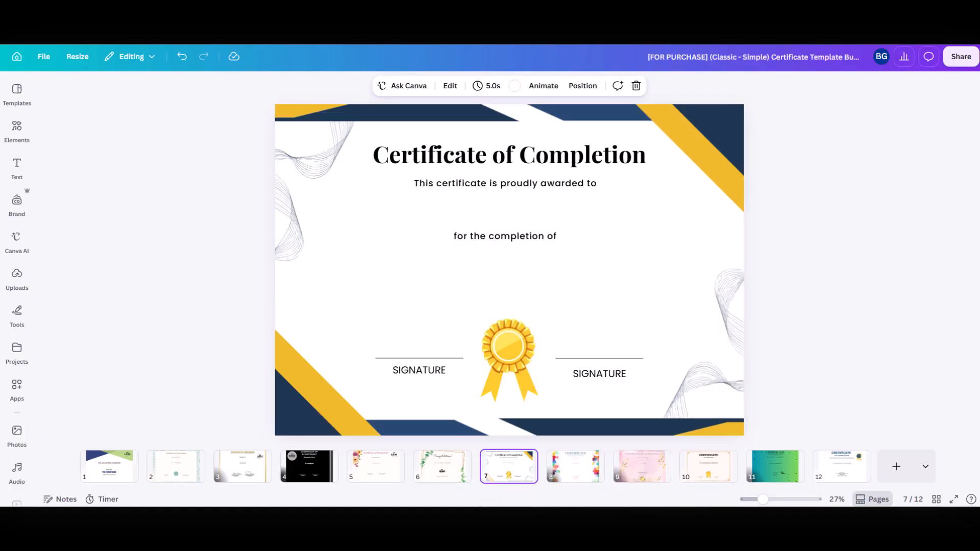
key("ctrl+d")
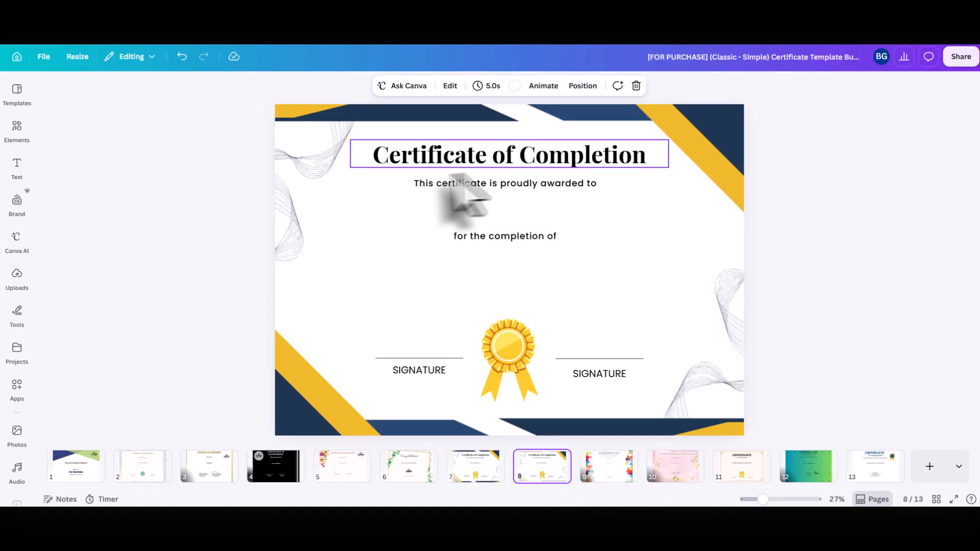
Step: Set all text on the duplicated Certificate of Completion page to the Montserrat font
left_click_drag(218, 115, 771, 360)
left_click_drag(796, 432, 796, 431)
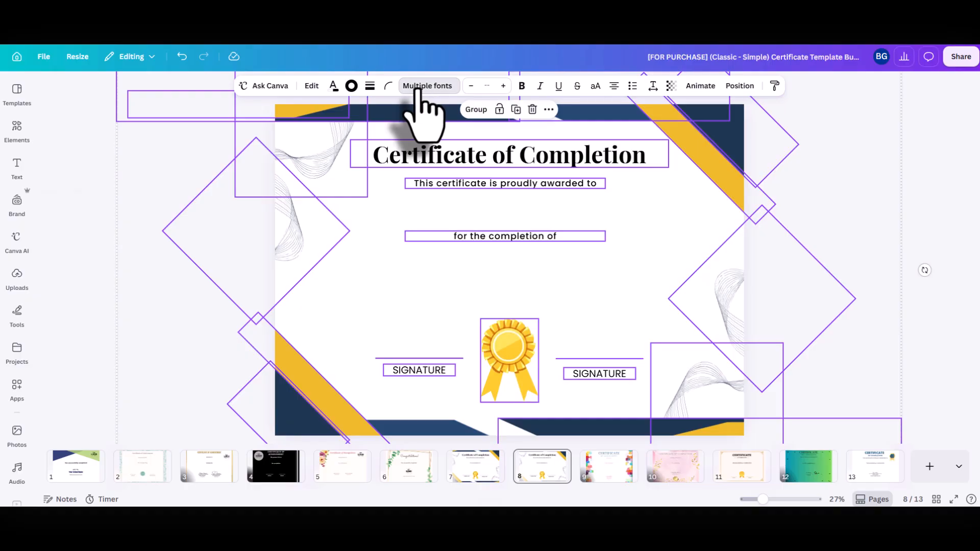
left_click(420, 88)
left_click(134, 141)
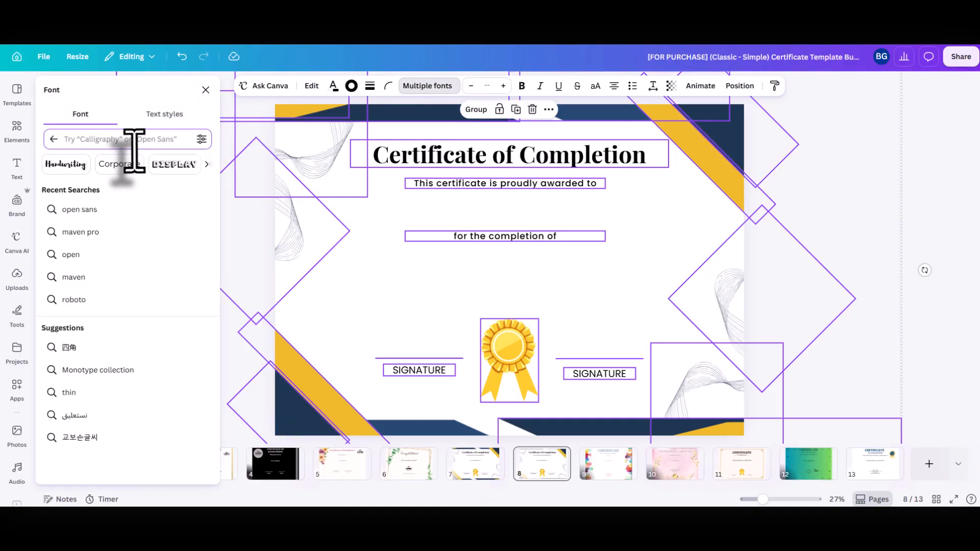
type("montserrat")
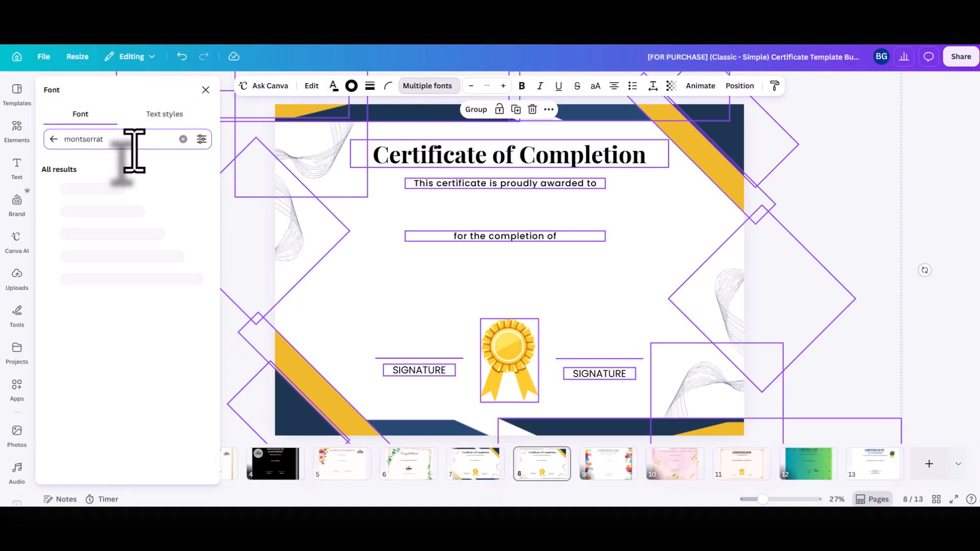
left_click(83, 189)
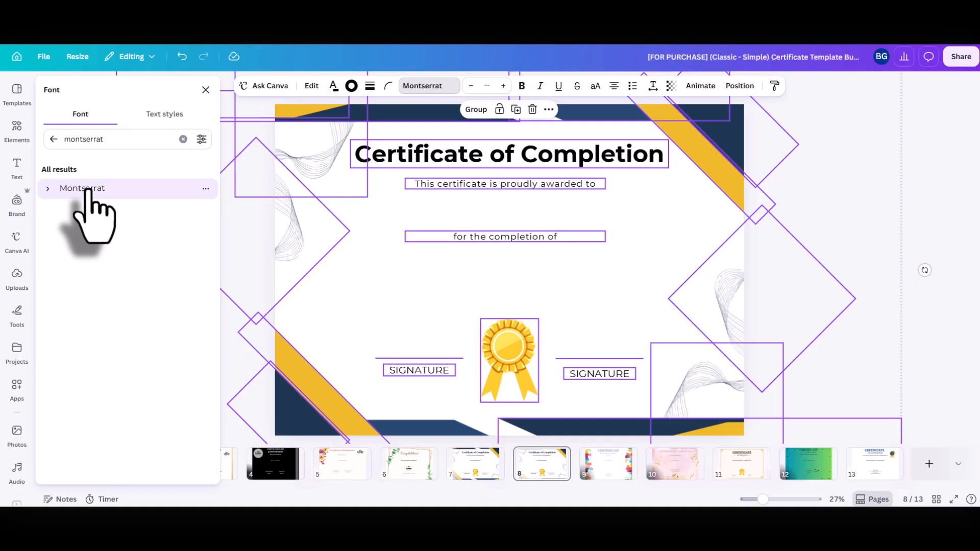
left_click(934, 235)
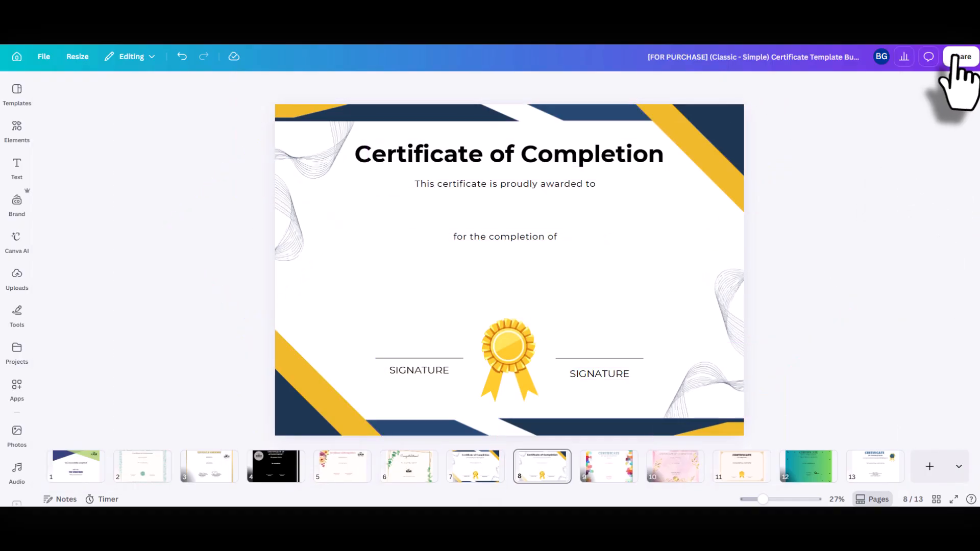
Step: Download only the current page, page 8, as a PNG
left_click(957, 59)
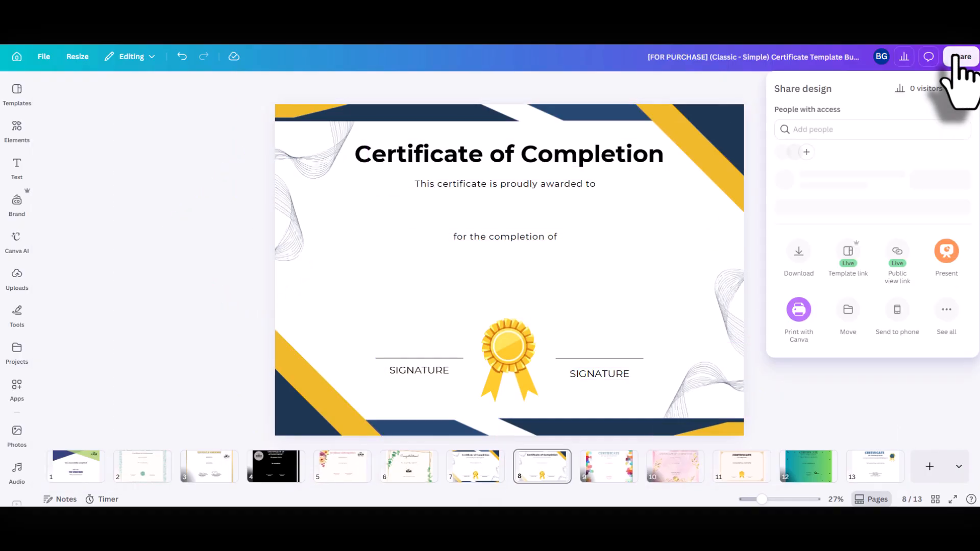
left_click(798, 298)
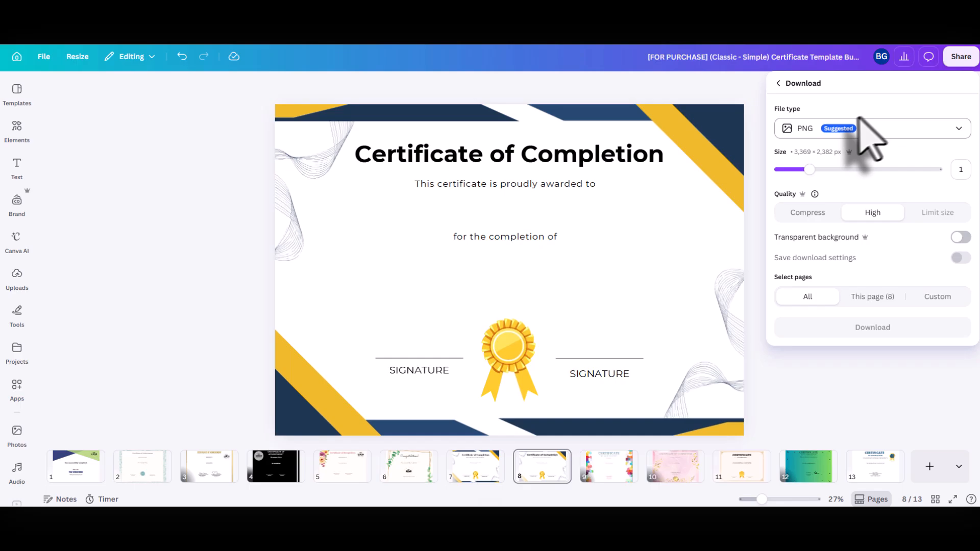
left_click(870, 297)
left_click(877, 332)
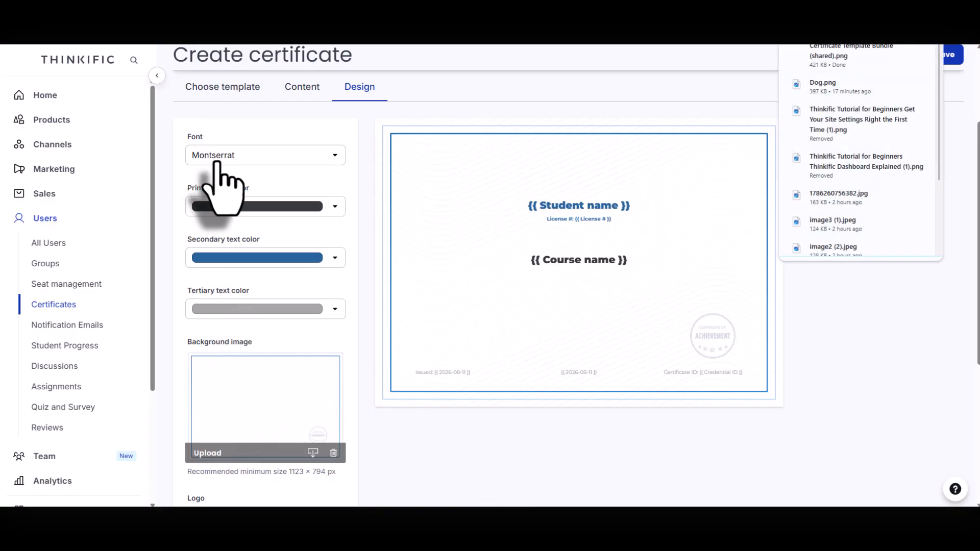
Step: Set the certificate's primary and secondary text colors to black and check which preview details use the tertiary color
left_click(327, 206)
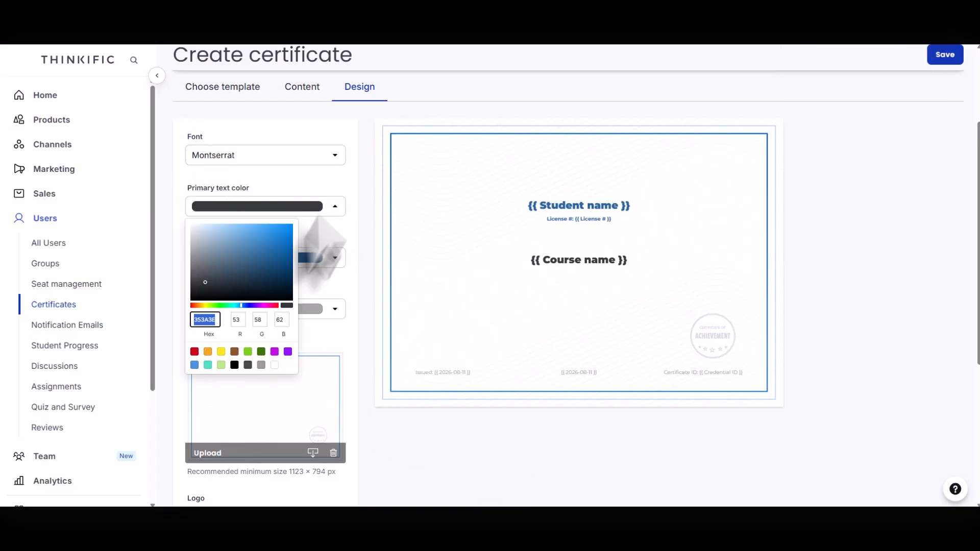
left_click(235, 365)
left_click(338, 211)
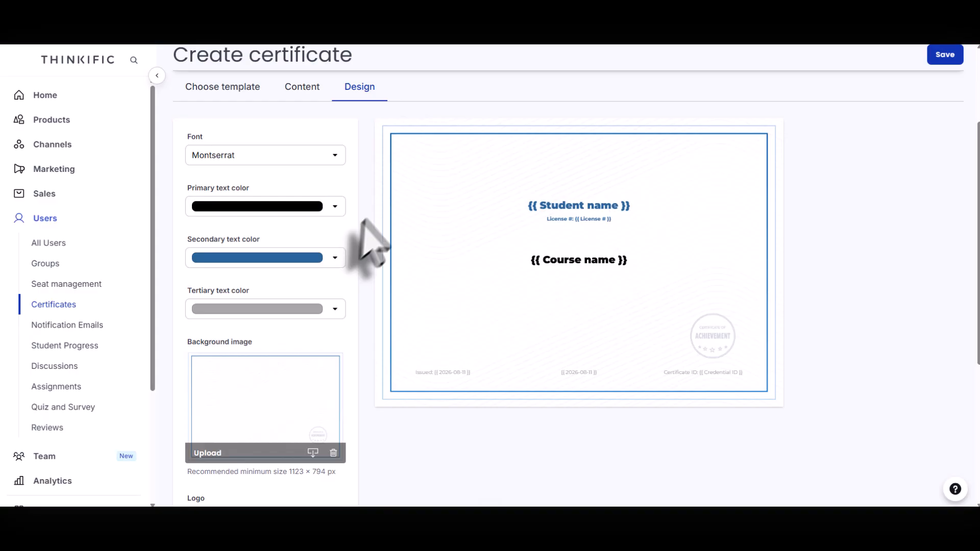
left_click(335, 258)
left_click(234, 416)
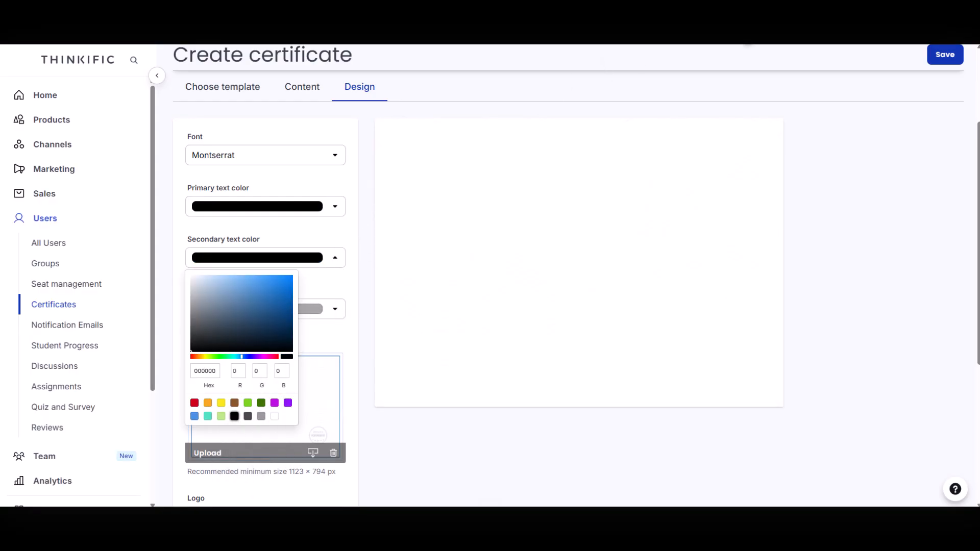
left_click(344, 339)
left_click_drag(186, 290, 263, 284)
left_click_drag(408, 371, 540, 368)
left_click_drag(663, 371, 757, 370)
left_click(814, 358)
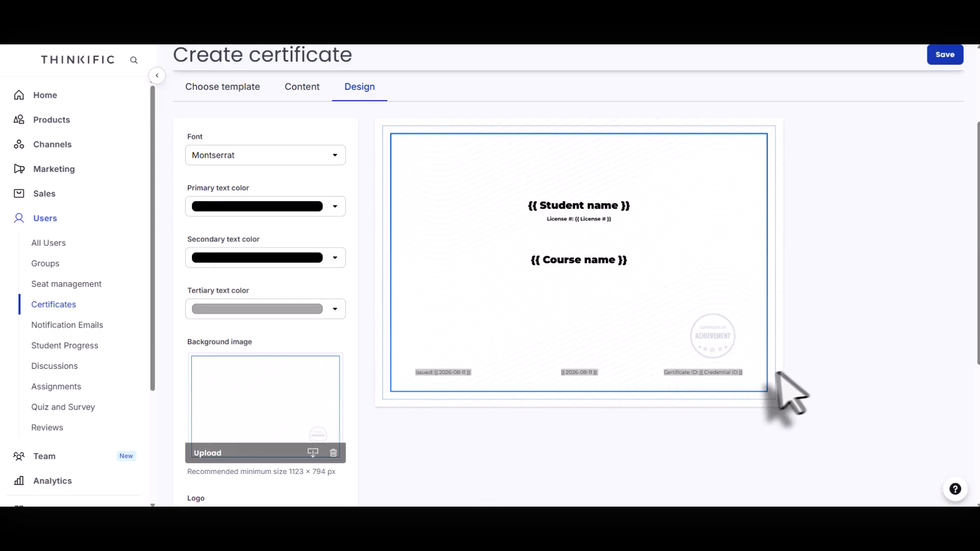
left_click(736, 384)
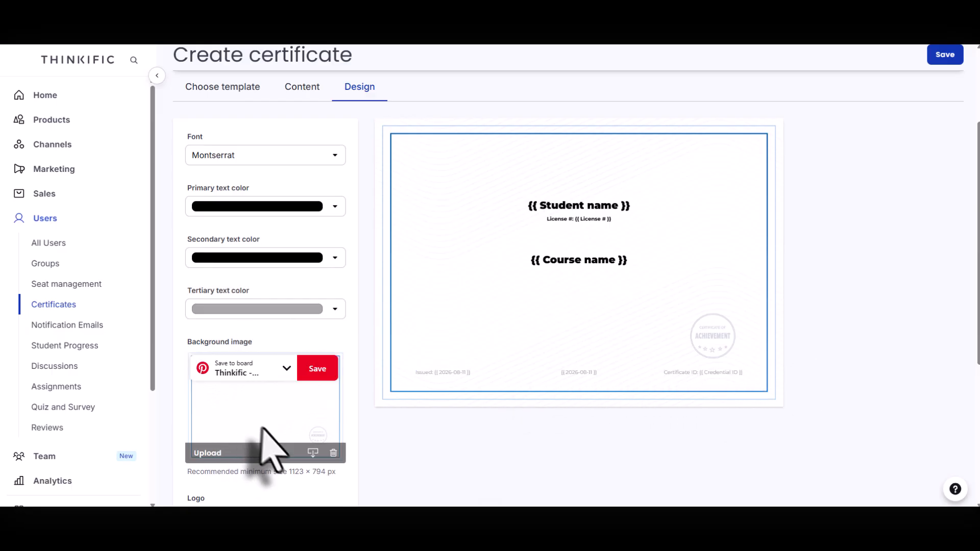
Step: Upload the downloaded Certificate of Completion PNG as the background image and check how the student and course name placeholders line up
left_click(200, 456)
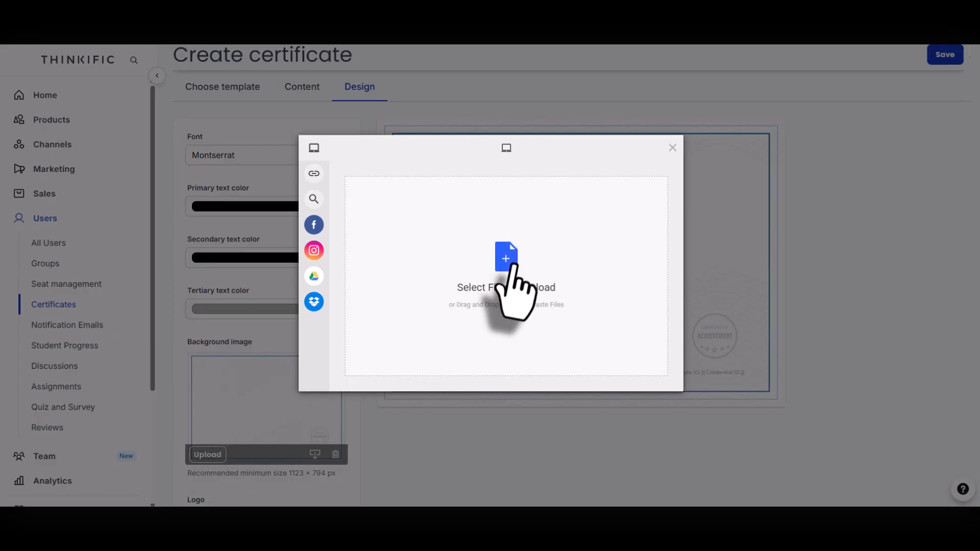
left_click(513, 289)
double_click(135, 145)
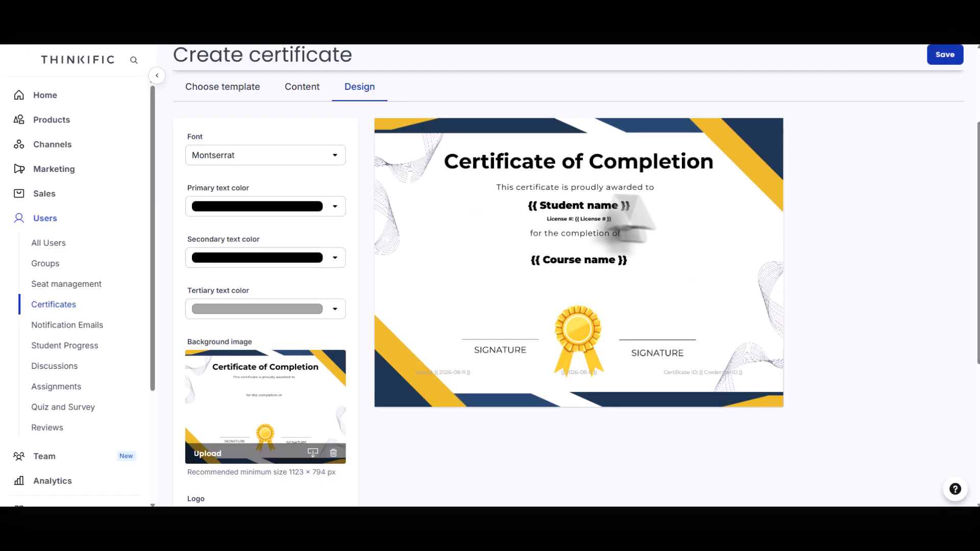
left_click_drag(528, 205, 644, 203)
left_click_drag(633, 261, 530, 280)
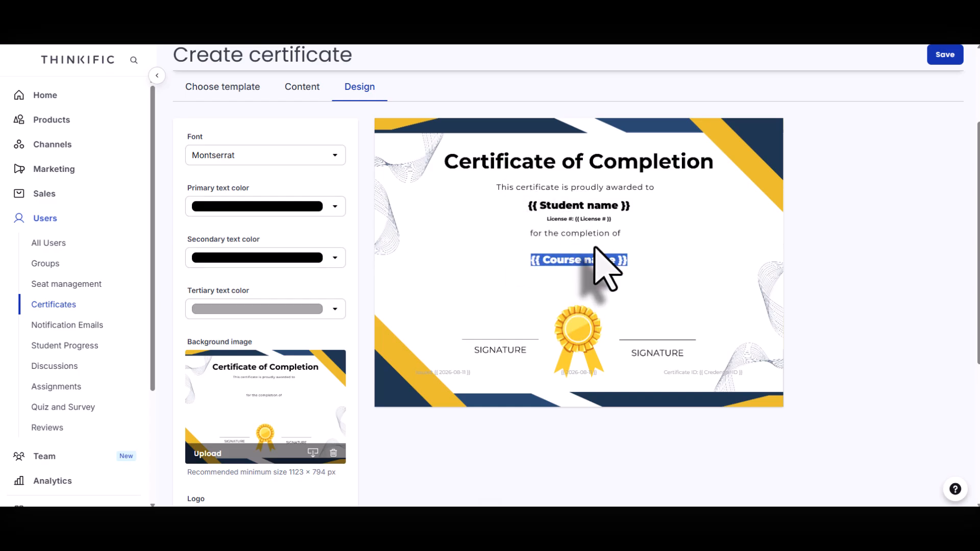
left_click(549, 231)
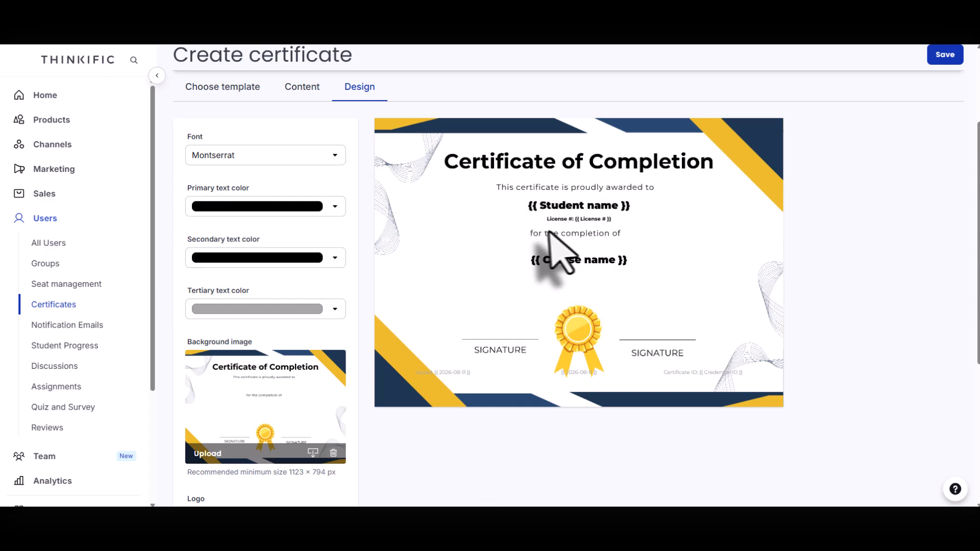
Step: Replace the certificate's background with the adjusted Certificate of Completion PNG and save the certificate
left_click_drag(543, 218, 628, 225)
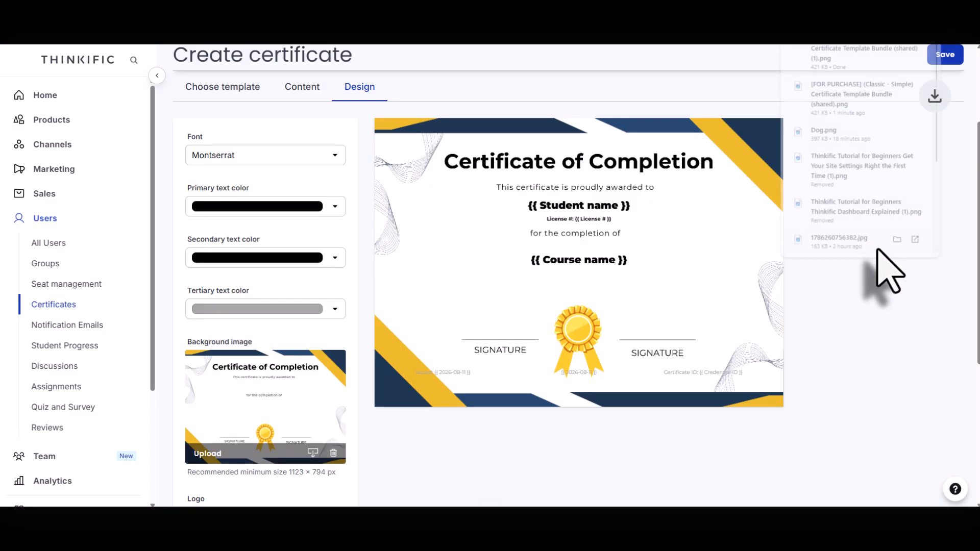
left_click(207, 453)
left_click(557, 312)
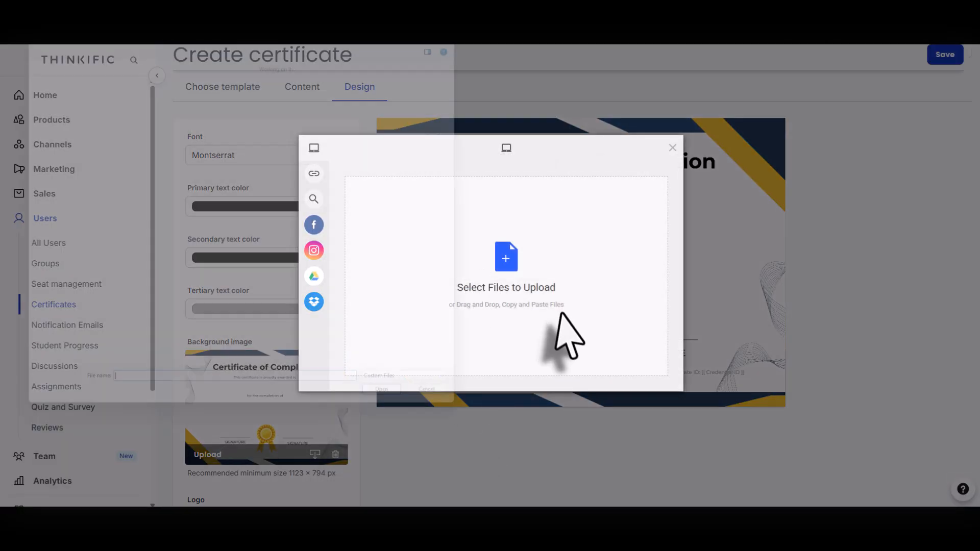
double_click(136, 97)
left_click(652, 377)
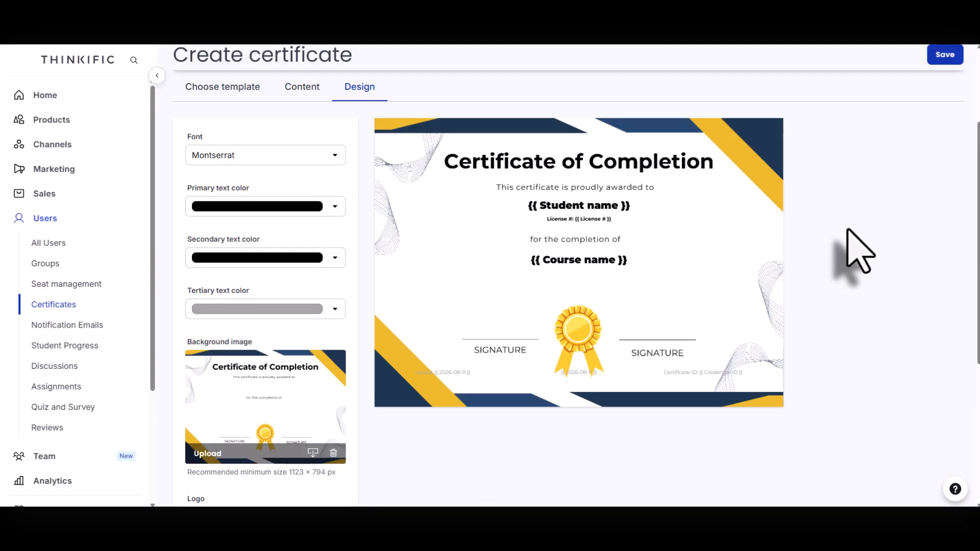
left_click(944, 54)
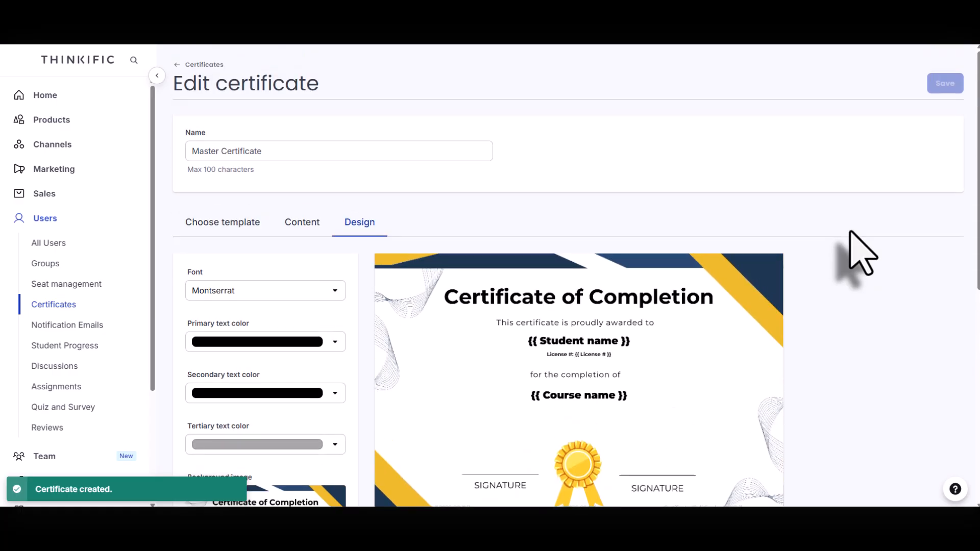
Step: Assign the Master Certificate to the Dog Training 101 course
scroll(847, 255, "down", 4)
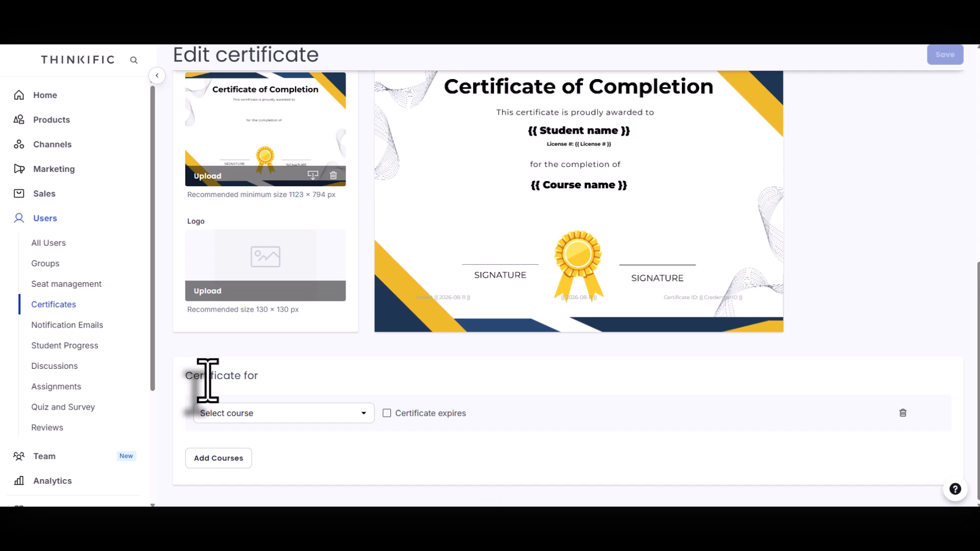
left_click(335, 413)
left_click(280, 503)
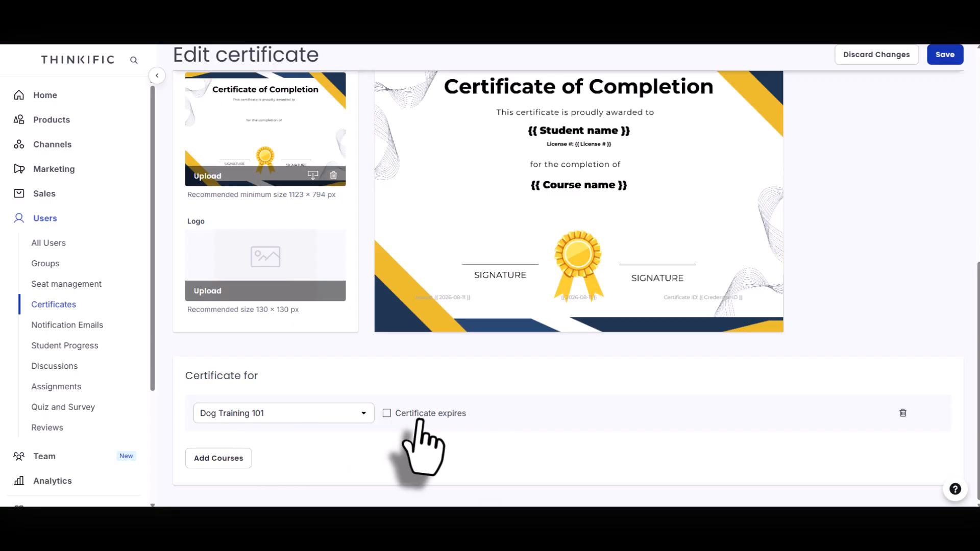
Step: Try the certificate expiry option for Dog Training 101, check its period and date choices, and turn it off again
left_click(388, 413)
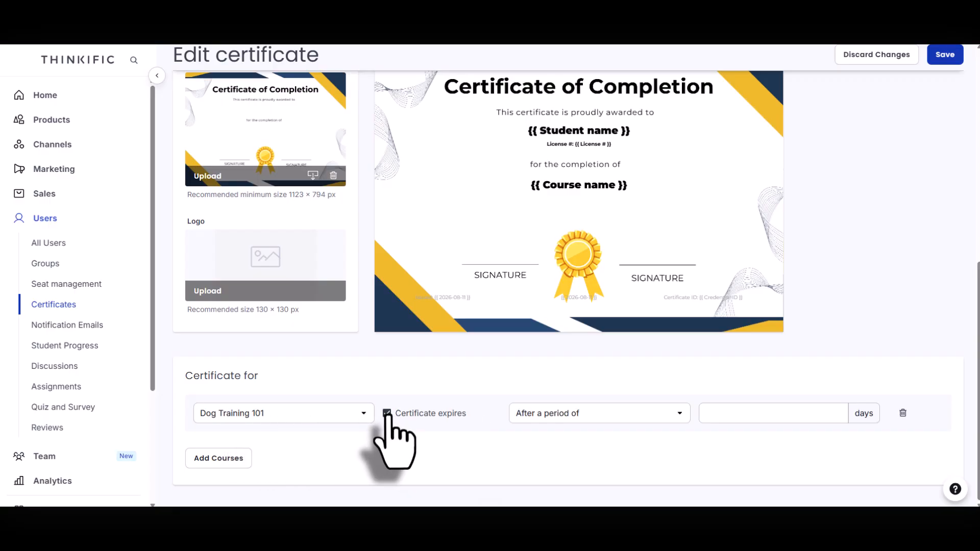
left_click(680, 416)
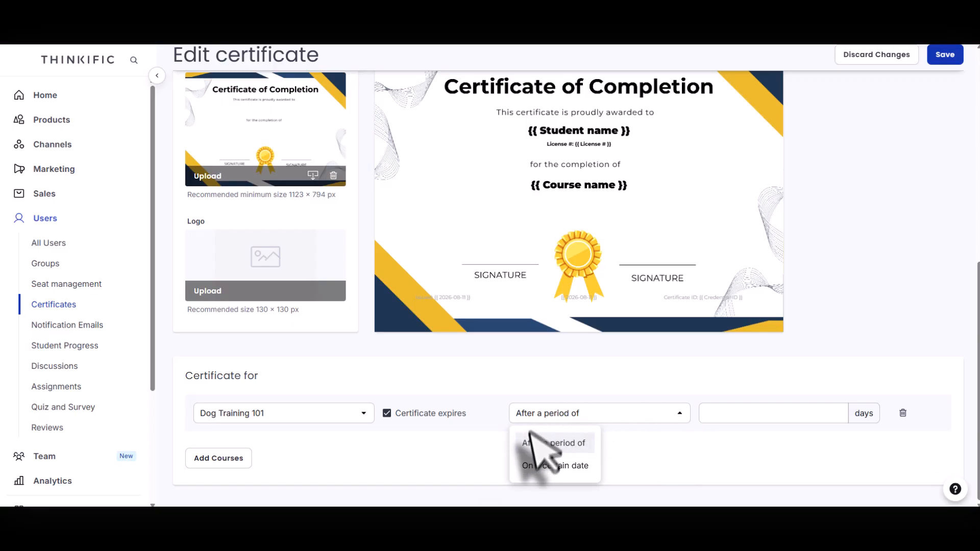
left_click(562, 443)
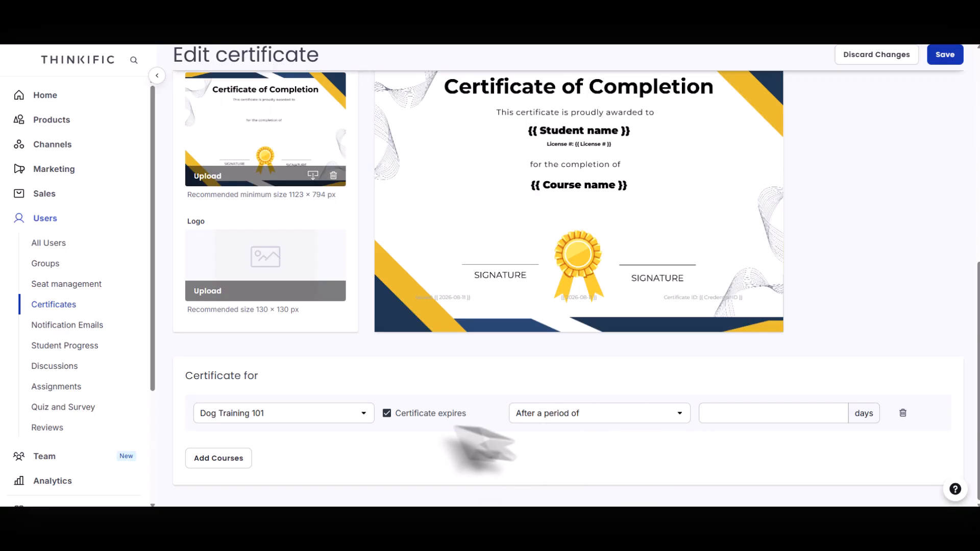
left_click(387, 414)
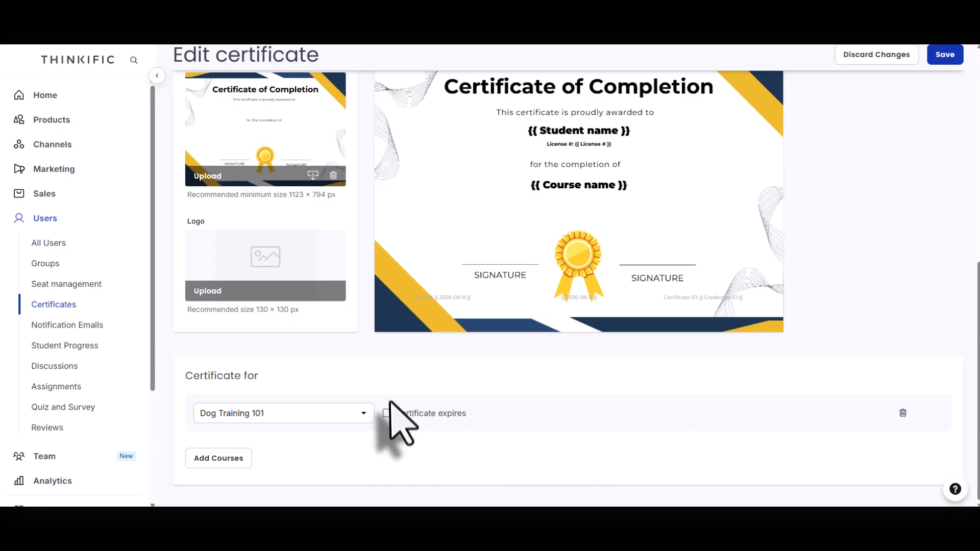
Step: Save the certificate's course assignment and open the Dog Training 101 course settings from its management page
left_click(944, 56)
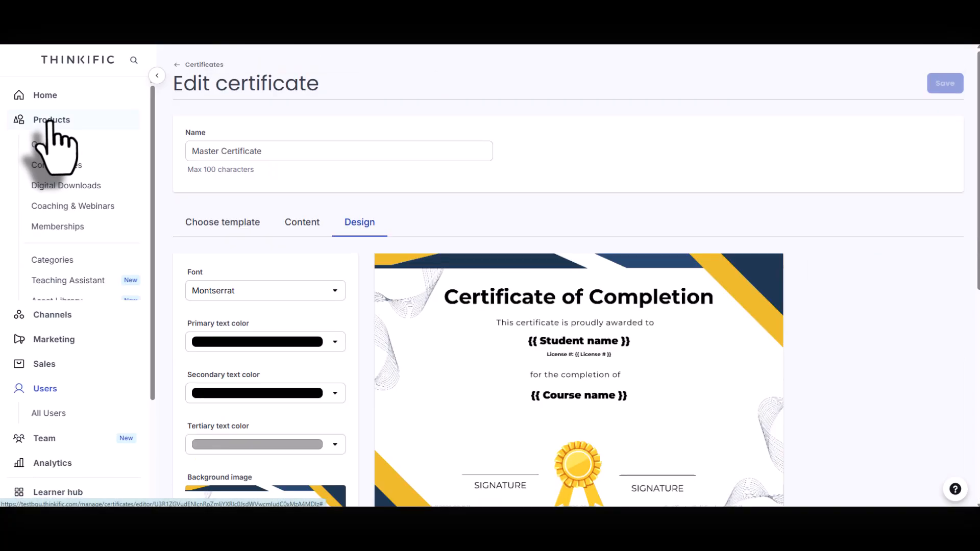
left_click(42, 143)
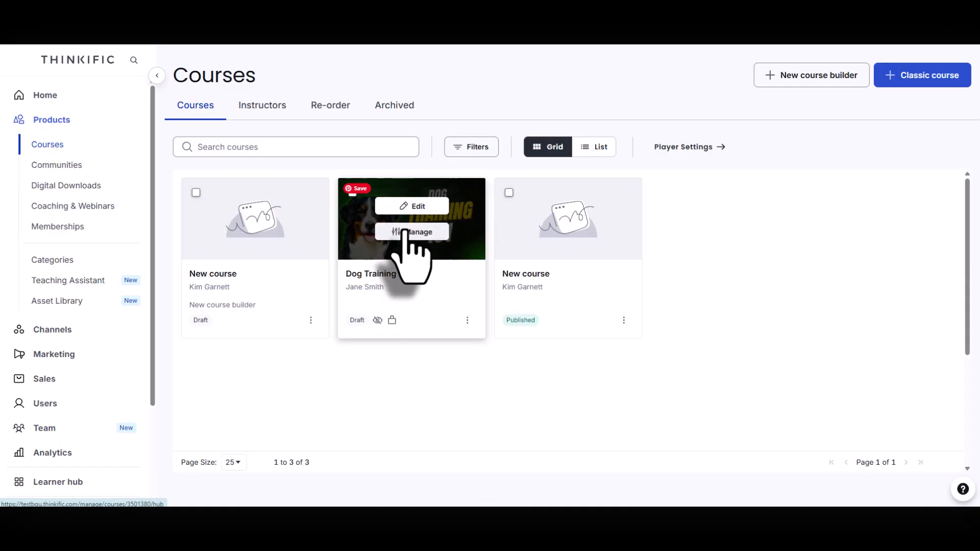
left_click(406, 231)
left_click(672, 85)
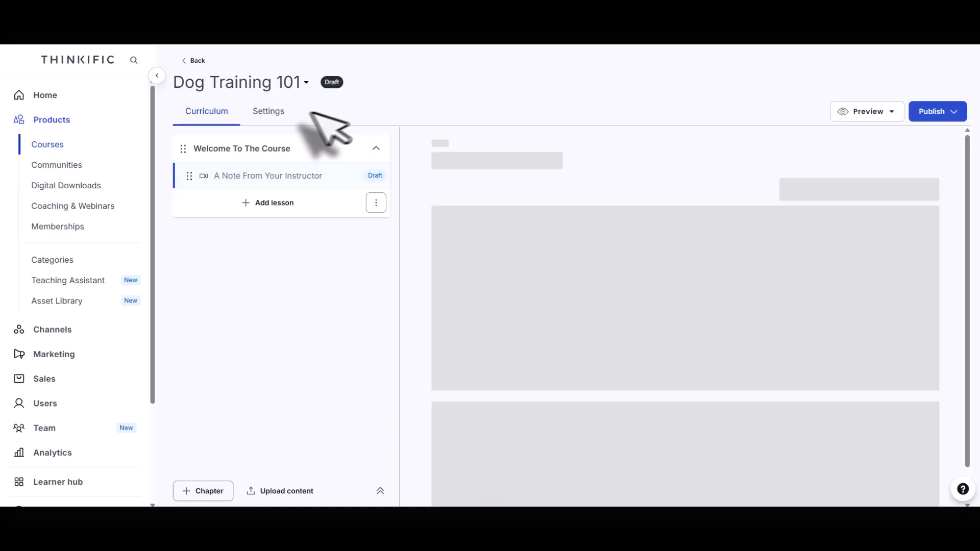
left_click(268, 111)
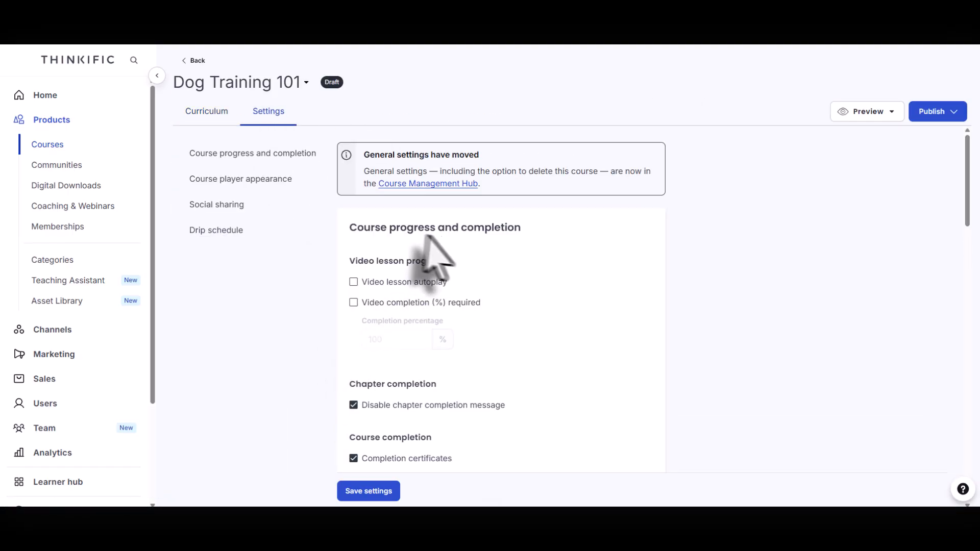
Step: Enable the custom completion page and write a "CONGRATULATIONS!" message with a "What's next?" list for the certificate, book and all courses
left_click_drag(341, 228, 533, 231)
left_click_drag(480, 286, 384, 284)
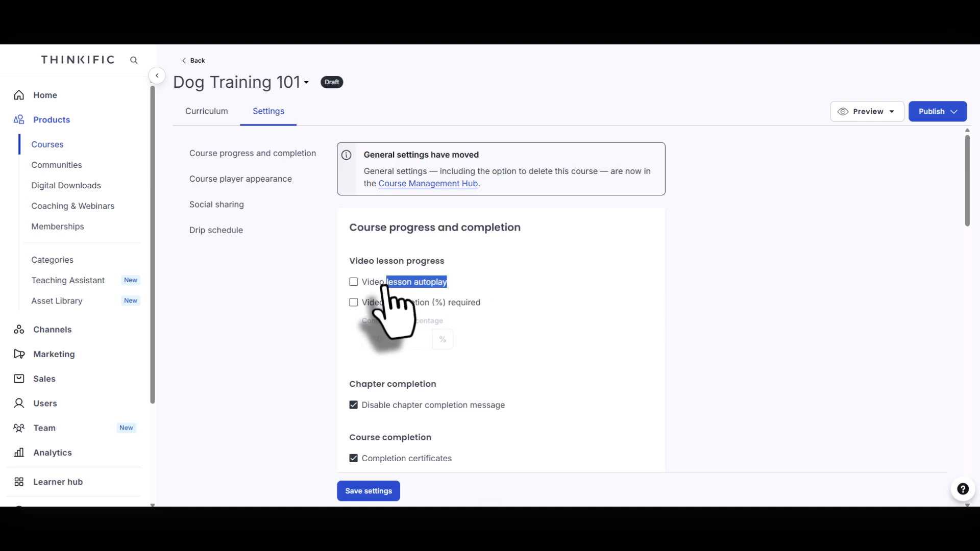
left_click_drag(497, 302, 376, 303)
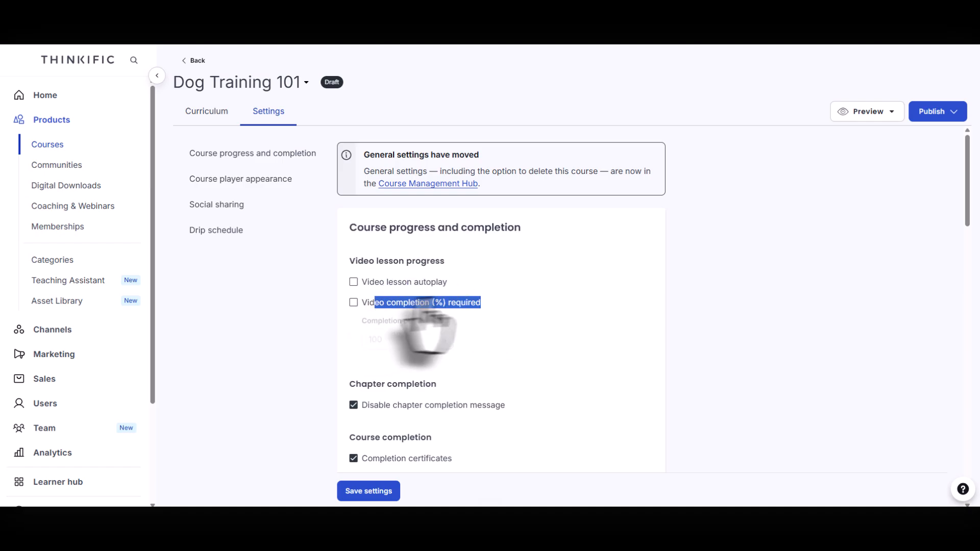
scroll(554, 266, "down", 3)
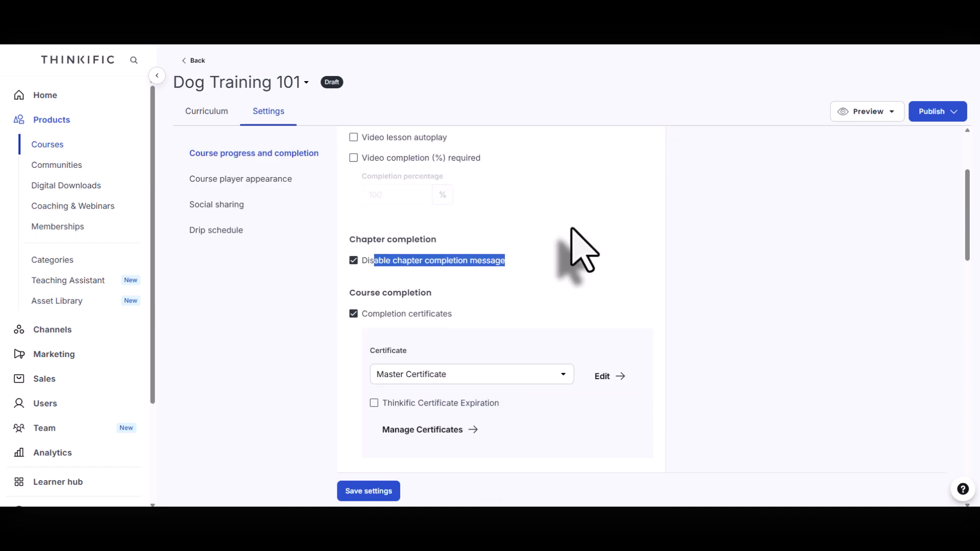
scroll(566, 255, "down", 3)
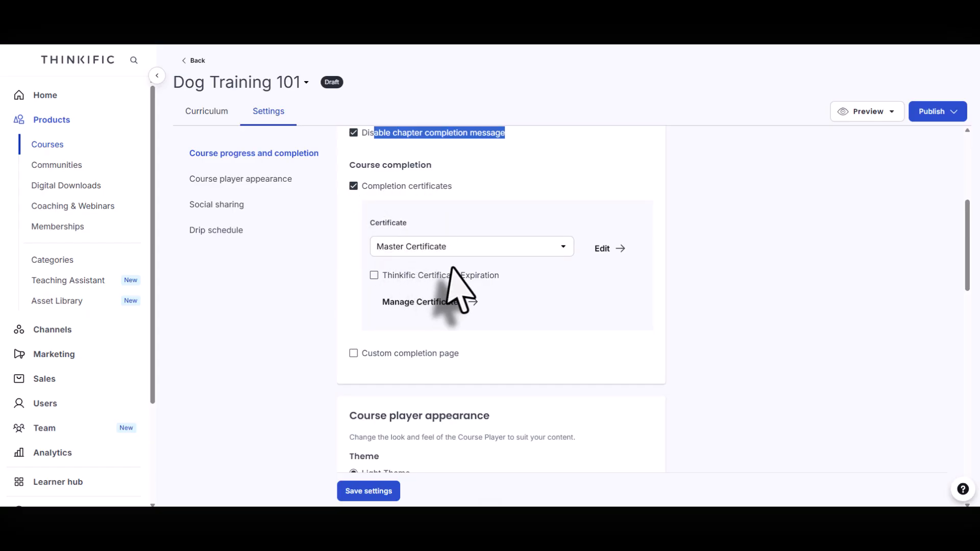
left_click(352, 354)
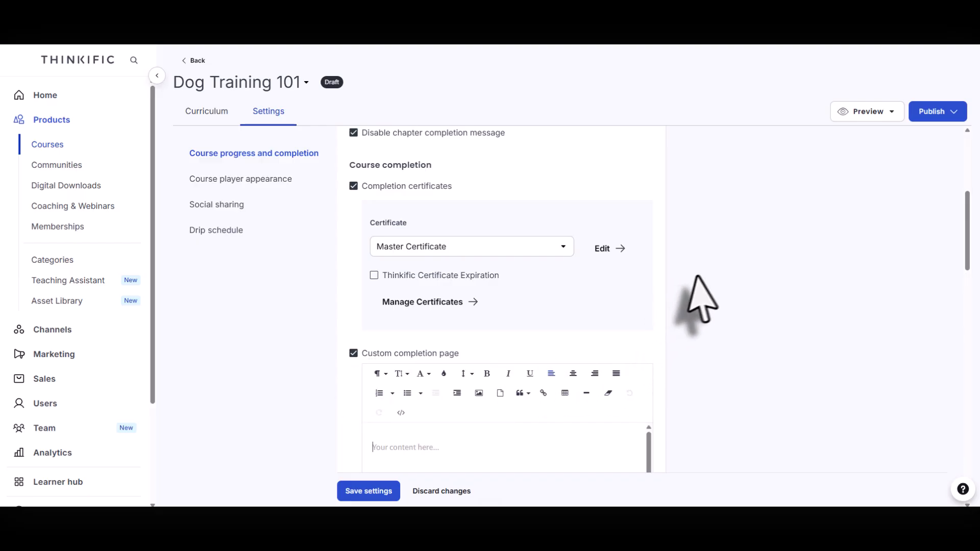
scroll(705, 297, "down", 3)
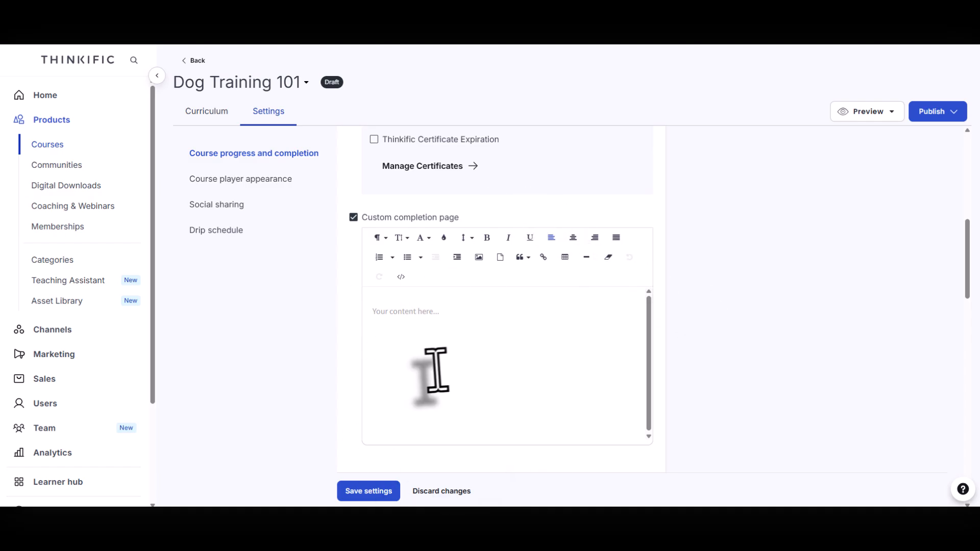
type("CONGRATULATIONS! You've completed Dog Training 101. What's next? Download your certificate here. Buy my book. View all courses. See you in the next course! Jane")
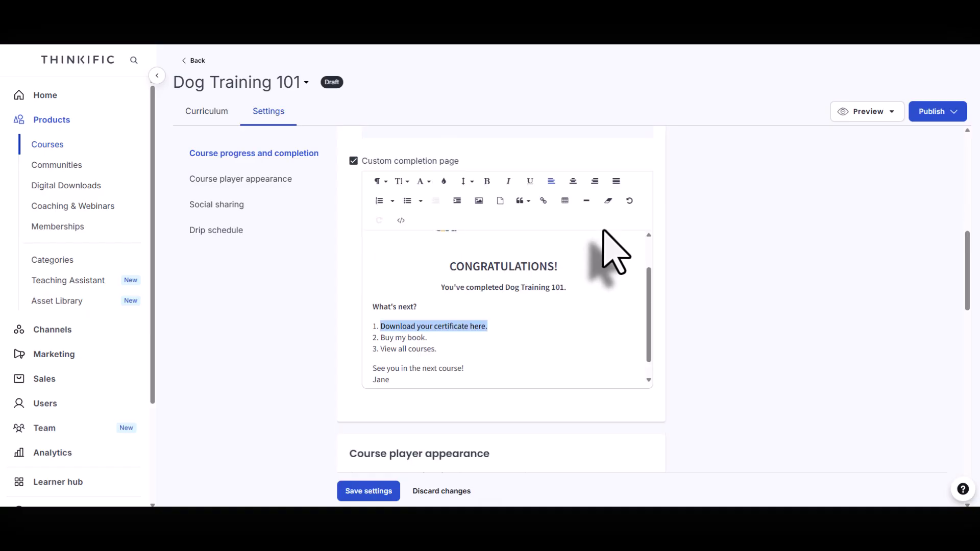
Step: Turn the "Download your certificate here." line of the completion message into a link
left_click(544, 201)
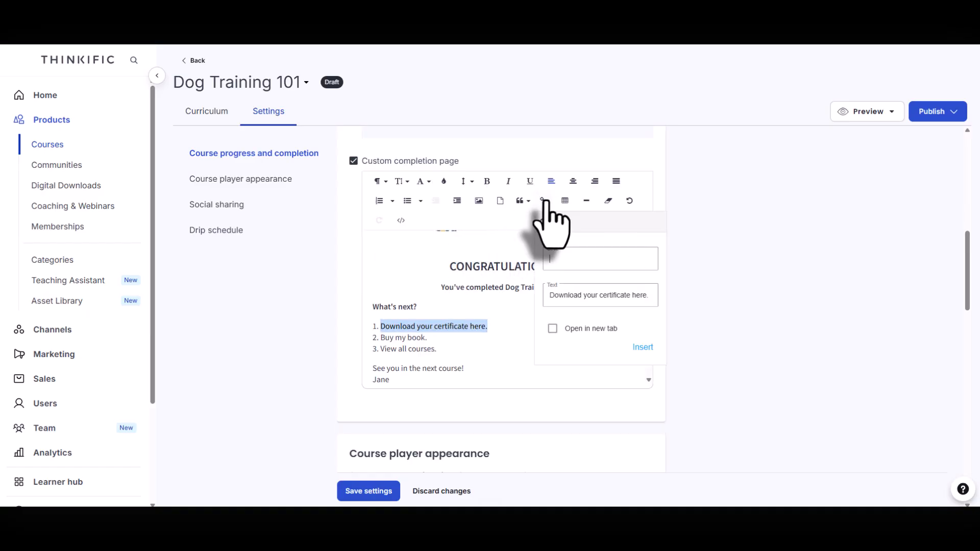
left_click(641, 343)
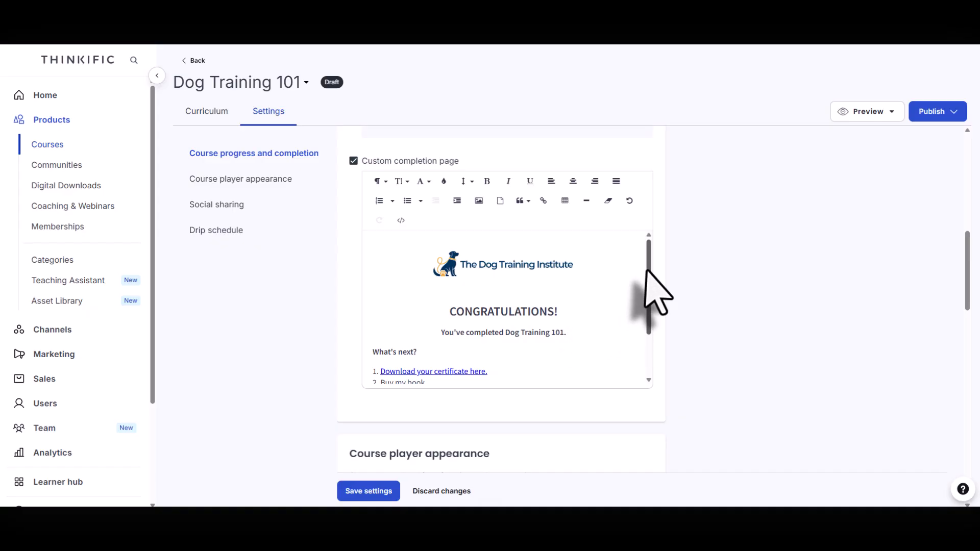
left_click_drag(649, 285, 649, 318)
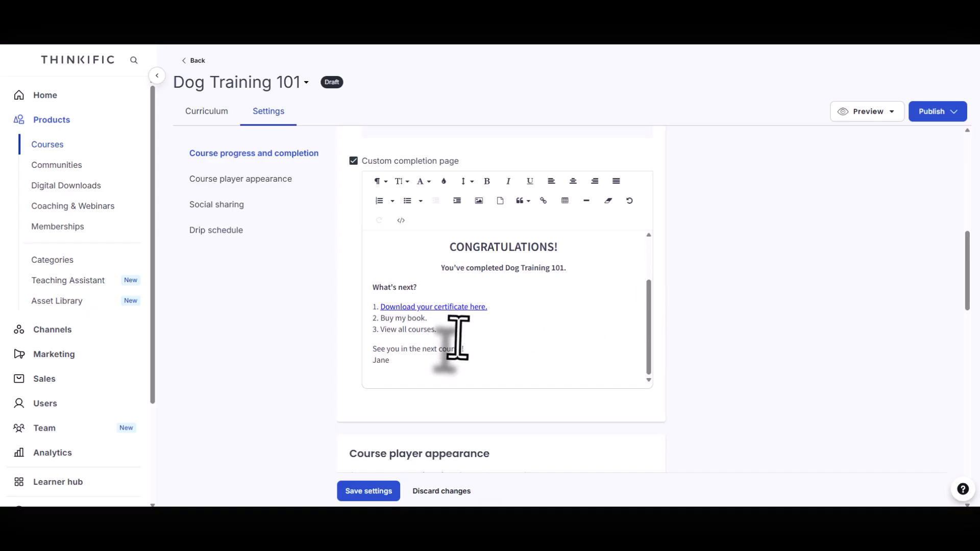
triple_click(400, 317)
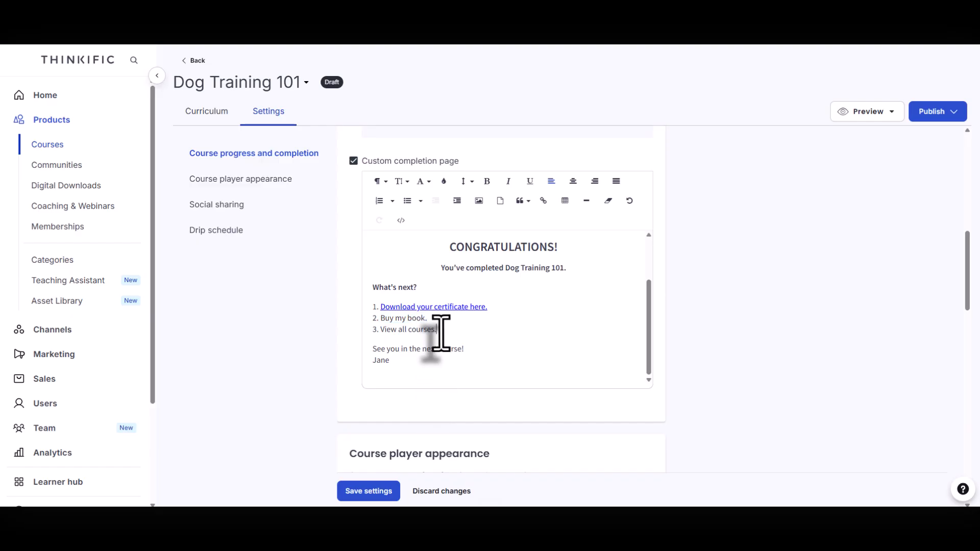
triple_click(434, 330)
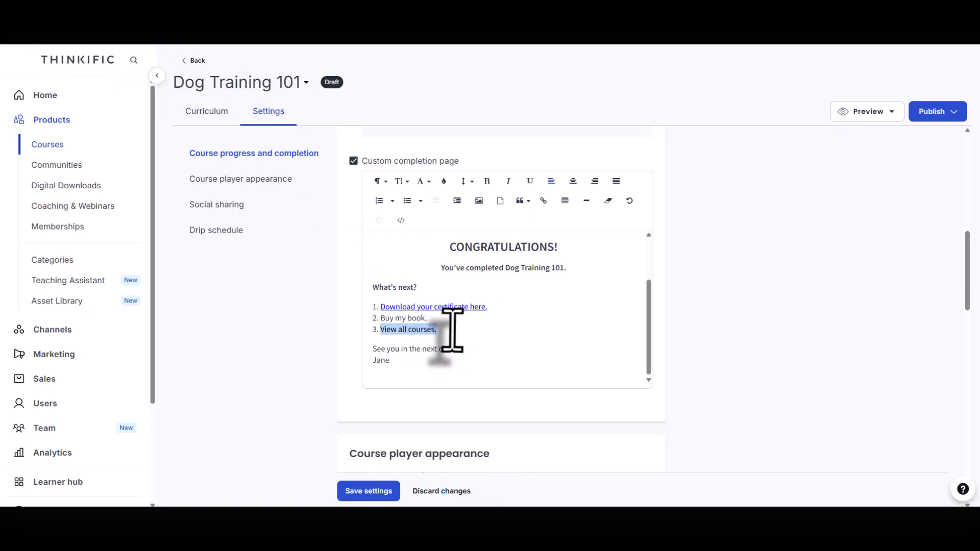
left_click_drag(455, 332, 379, 336)
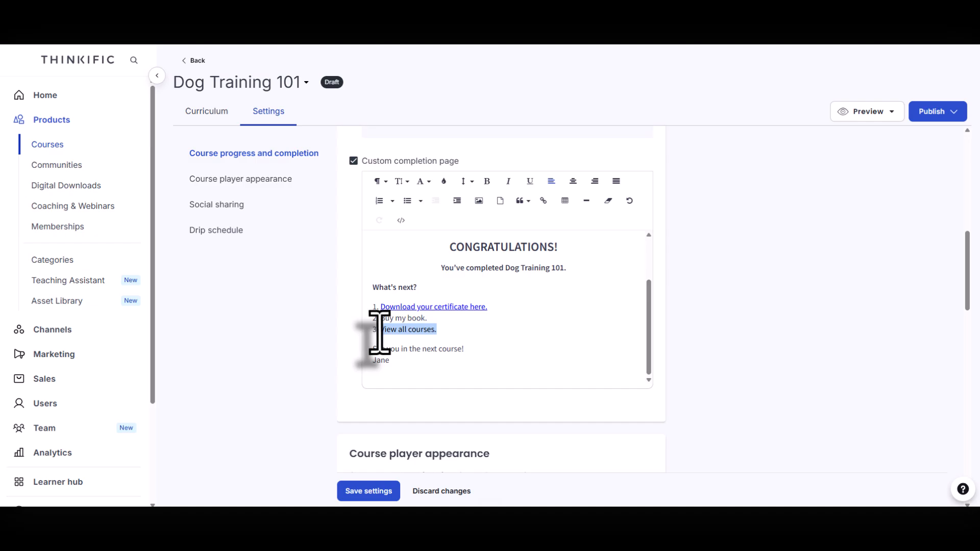
left_click(543, 201)
left_click(618, 260)
type("https://testbgu.thinkific.com/")
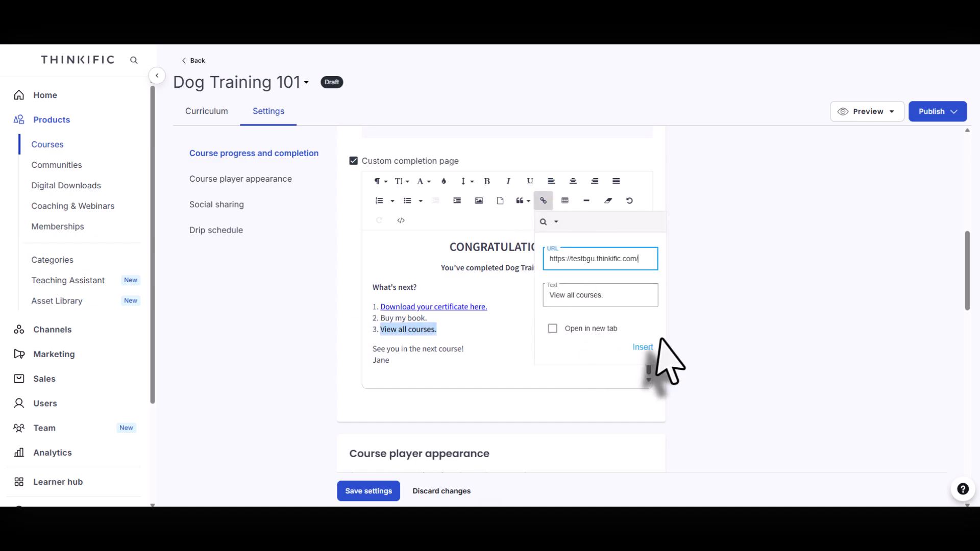
left_click(644, 347)
left_click(470, 361)
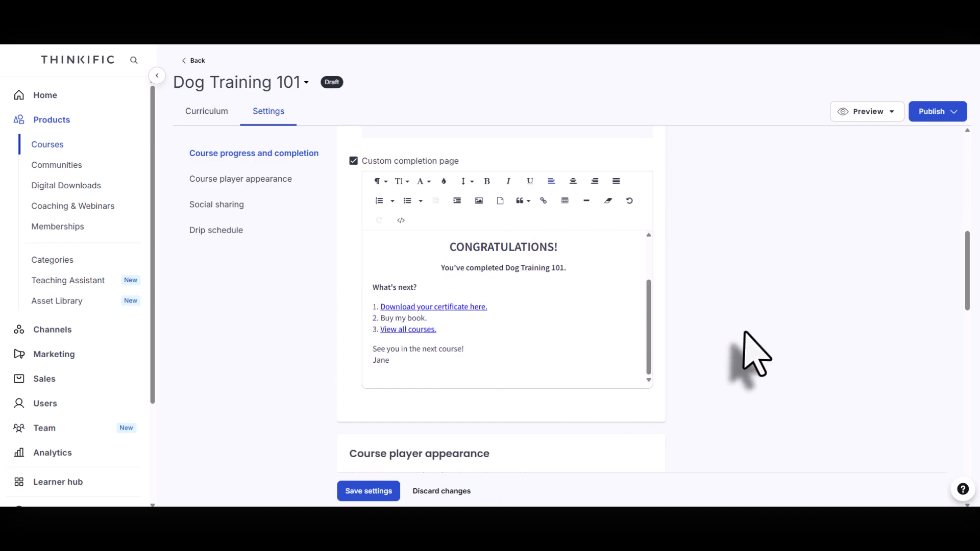
left_click(368, 491)
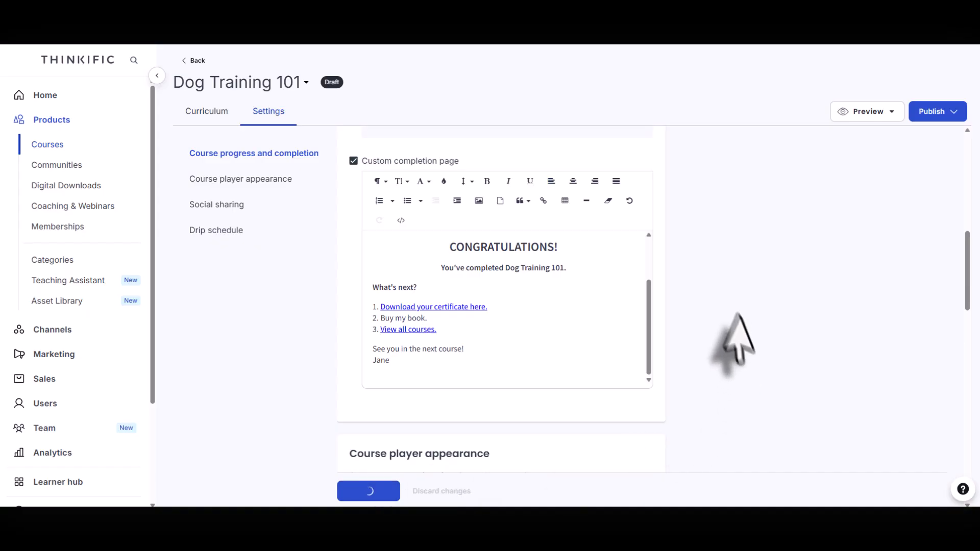
Step: Review the course player appearance settings for theme, primary color, font, lesson type icons and logo
scroll(730, 278, "down", 3)
scroll(720, 256, "down", 3)
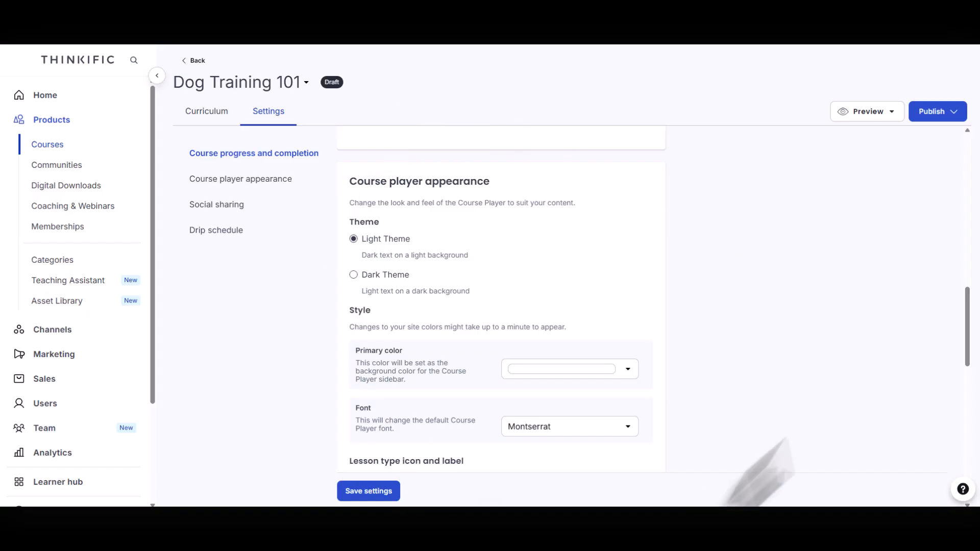
scroll(679, 316, "down", 3)
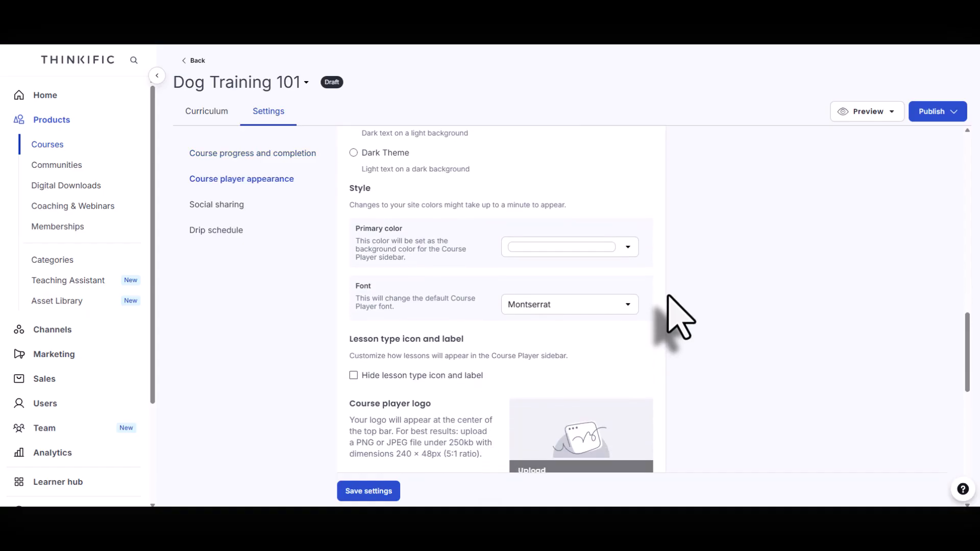
scroll(437, 218, "up", 3)
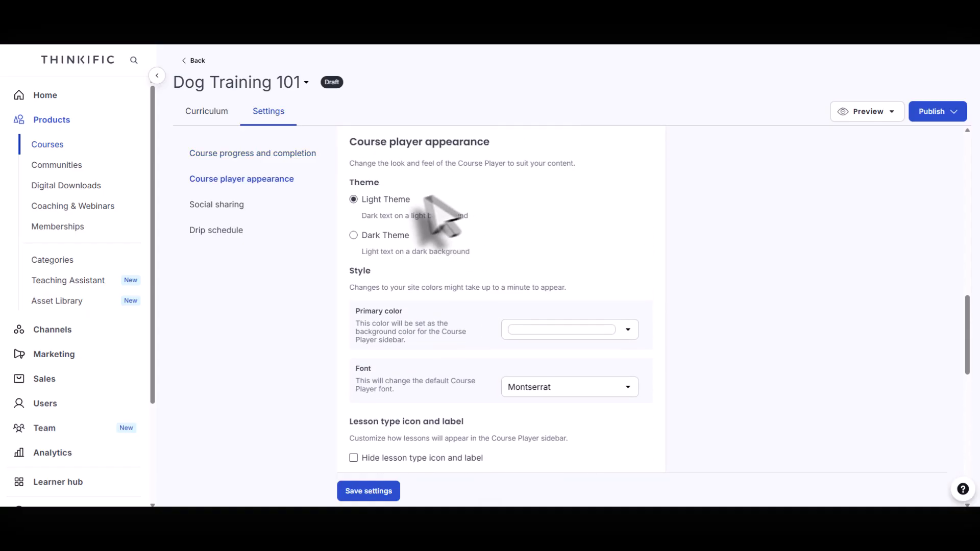
scroll(664, 283, "down", 3)
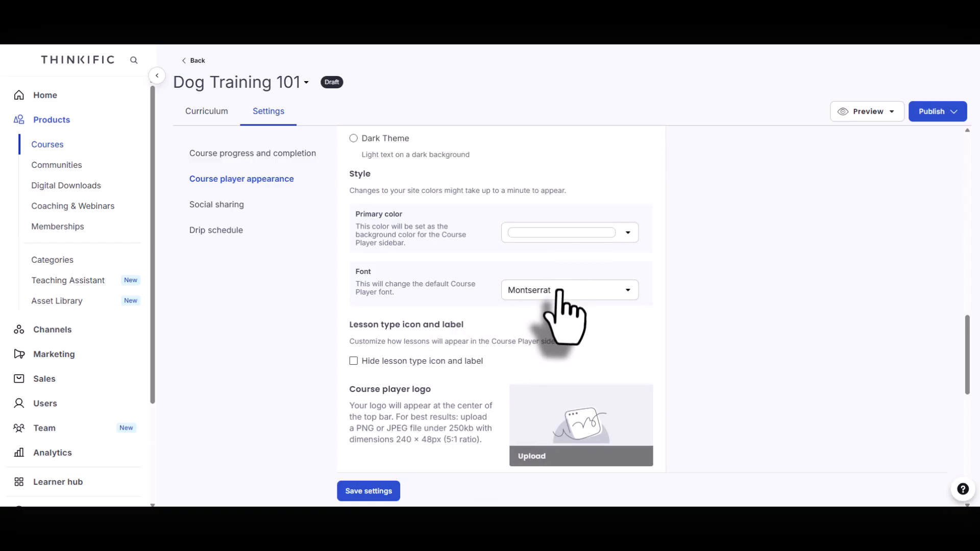
scroll(587, 317, "down", 3)
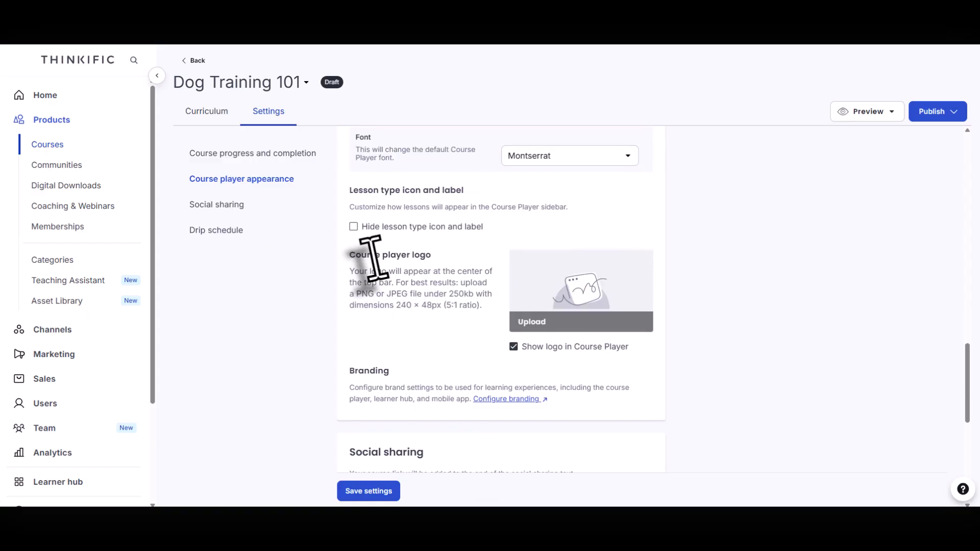
Step: Hide the lesson type icon and label in the course player, using the "Hide icon and label" option
left_click(425, 226)
left_click(393, 248)
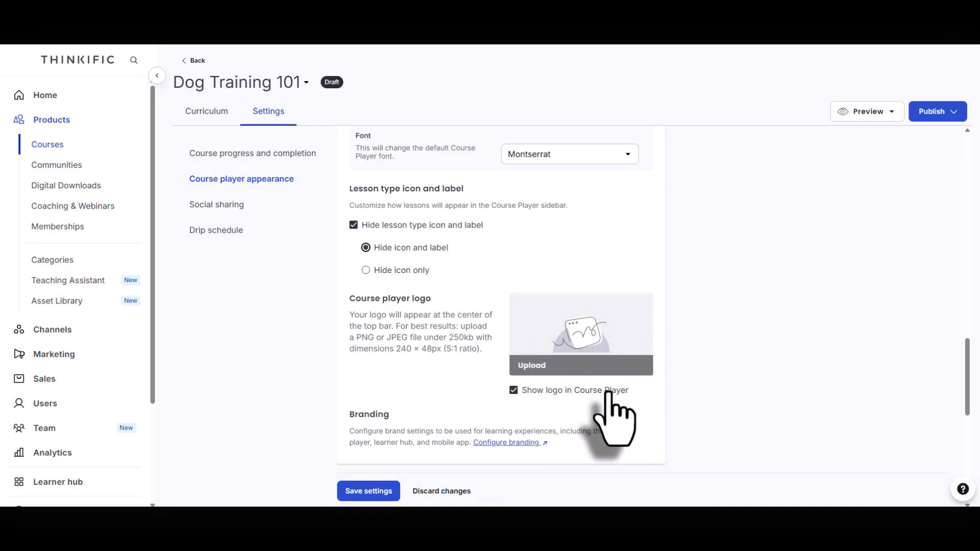
Step: Enable social sharing at course completion and write sharing text opening "I just finished Dog Training 101 and my dog sits, stays and comes back when I call."
scroll(698, 255, "down", 1)
scroll(702, 278, "down", 3)
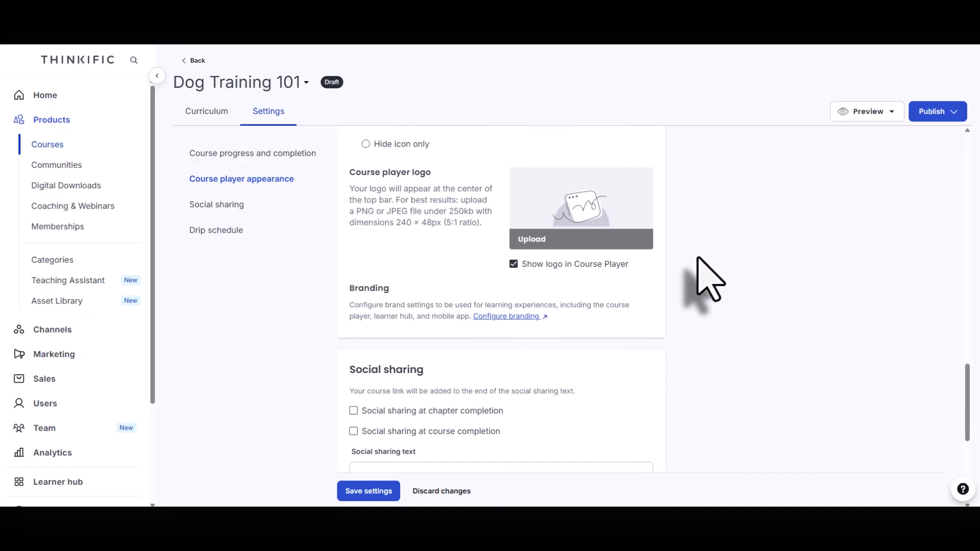
scroll(700, 281, "down", 3)
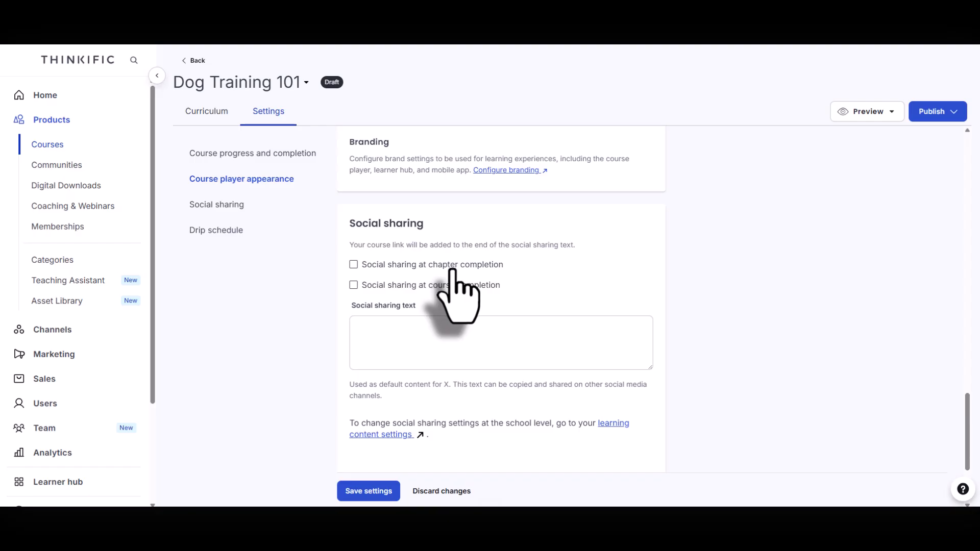
left_click(353, 285)
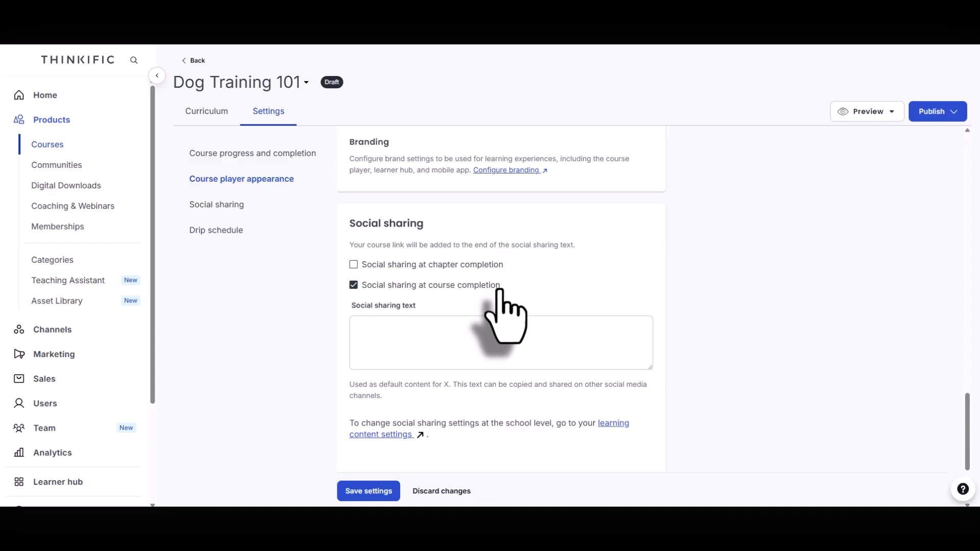
left_click_drag(350, 306, 453, 303)
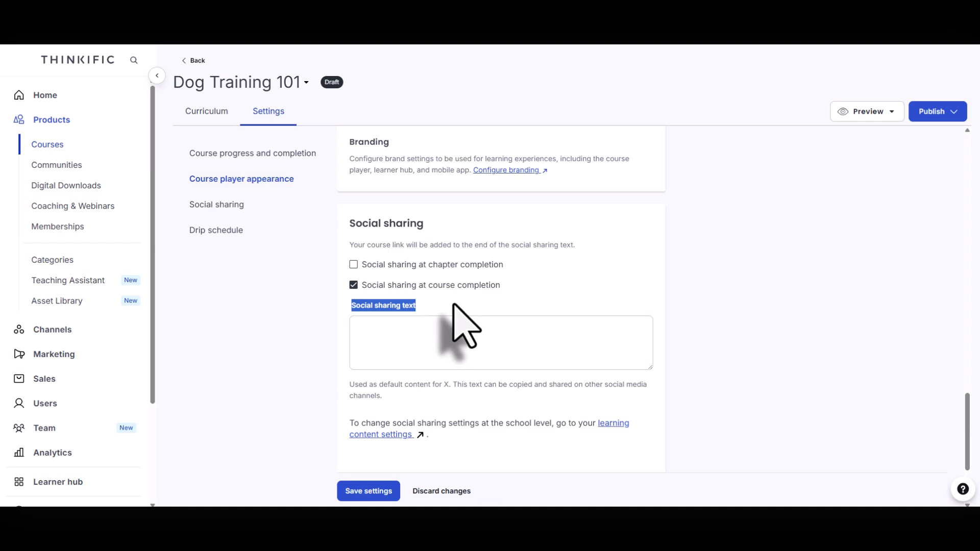
left_click(490, 326)
type("I just finished Dog Training 101 and my dog sits, stays and comes back when I call. Ten minutes a day, at home, no shouting and no gadgets. If you have a new puppy or a rescue who has never been taught the basics, this is where to start.")
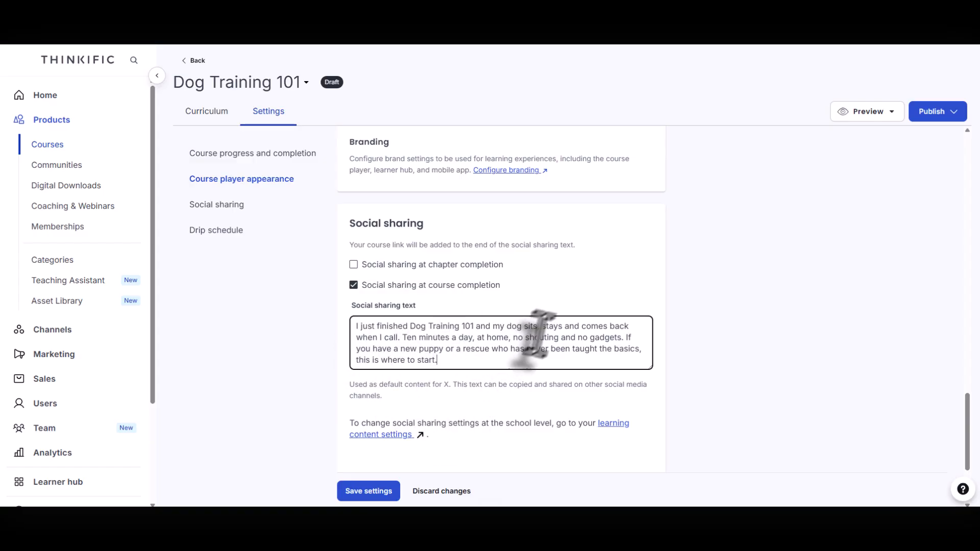
Step: Enable the drip schedule for Dog Training 101 and save the course settings
scroll(691, 274, "down", 3)
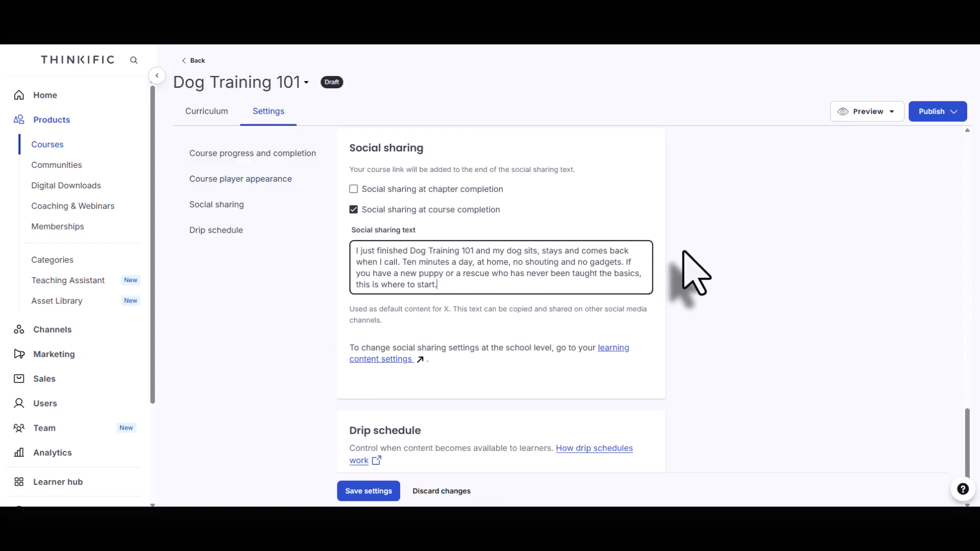
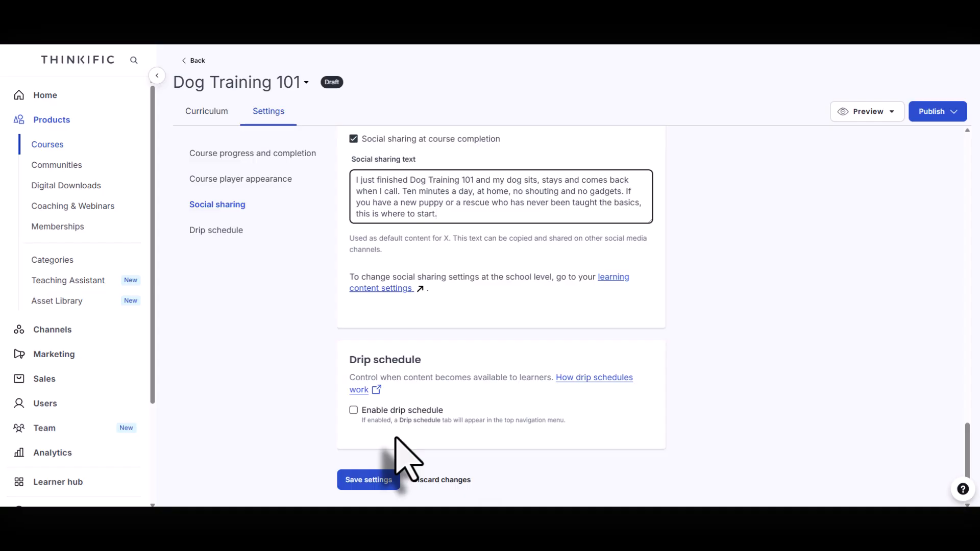
left_click(363, 412)
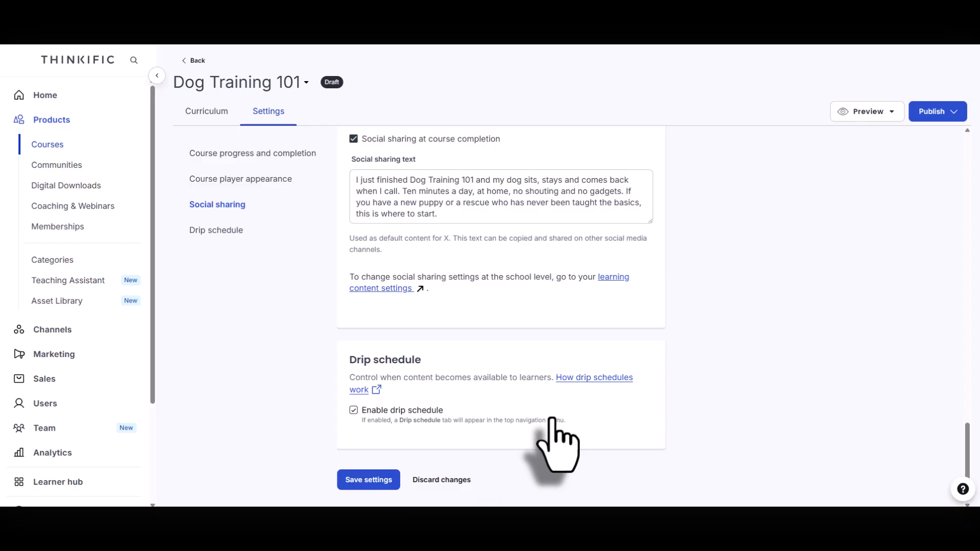
left_click(363, 480)
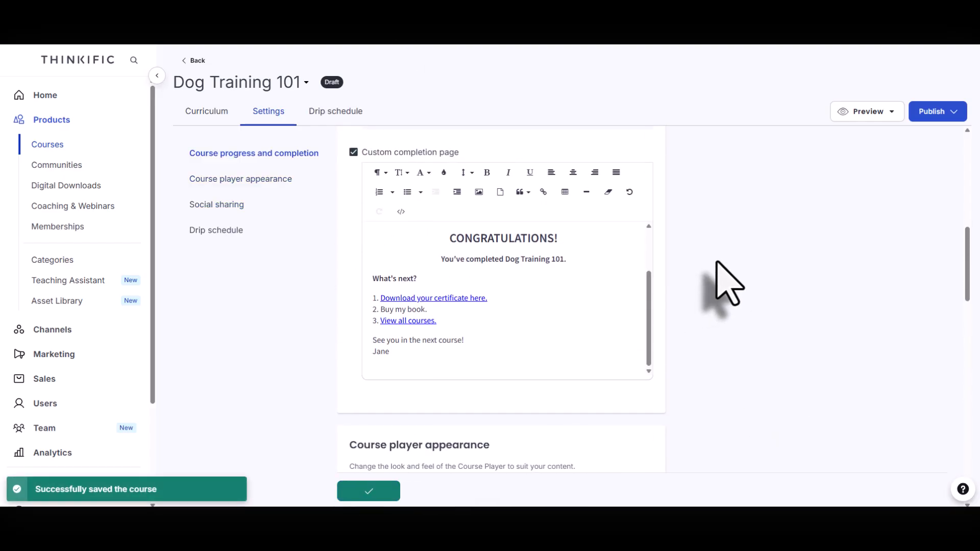
Step: Review Dog Training 101's general settings and its primary pricing types: one-time payment, subscription / membership and monthly payment plan
left_click(195, 60)
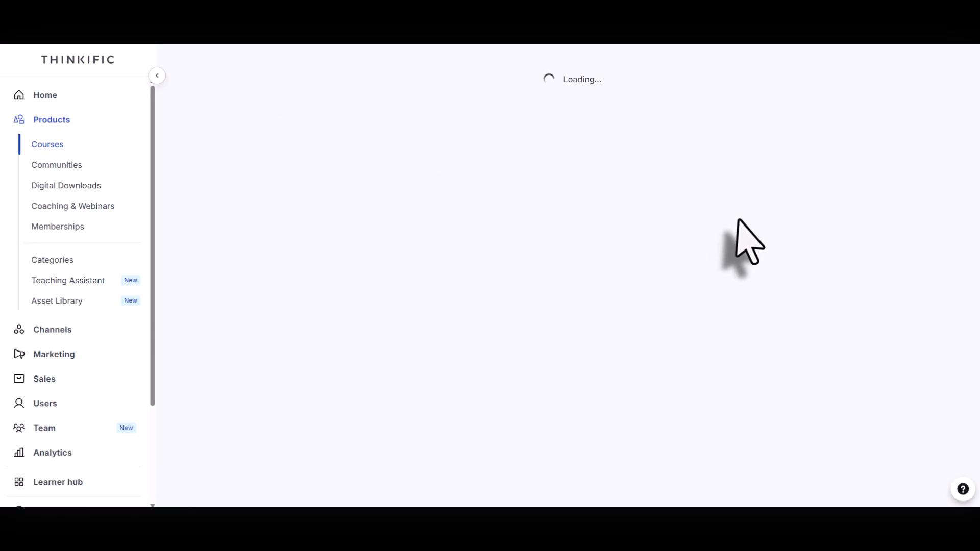
left_click(302, 117)
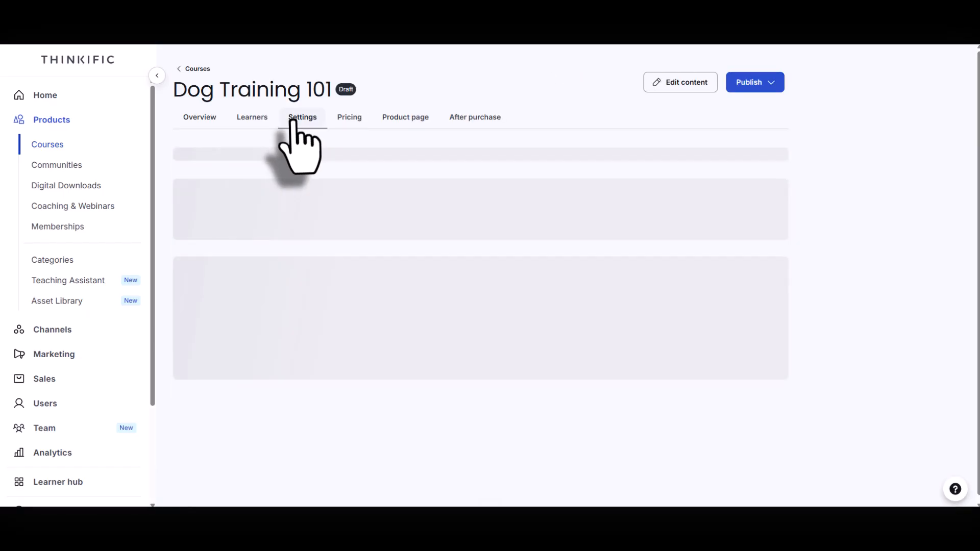
scroll(675, 217, "down", 18)
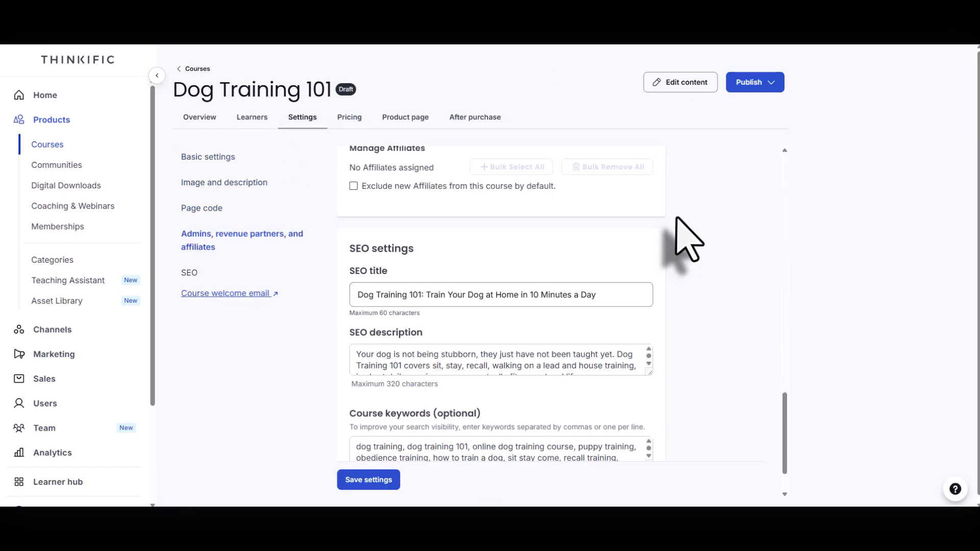
scroll(675, 215, "up", 17)
scroll(684, 220, "up", 1)
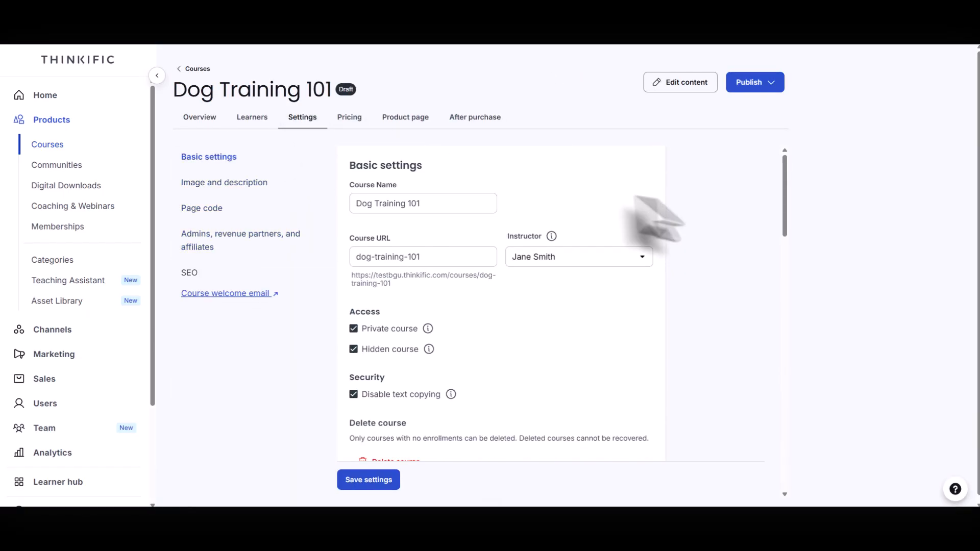
left_click(349, 119)
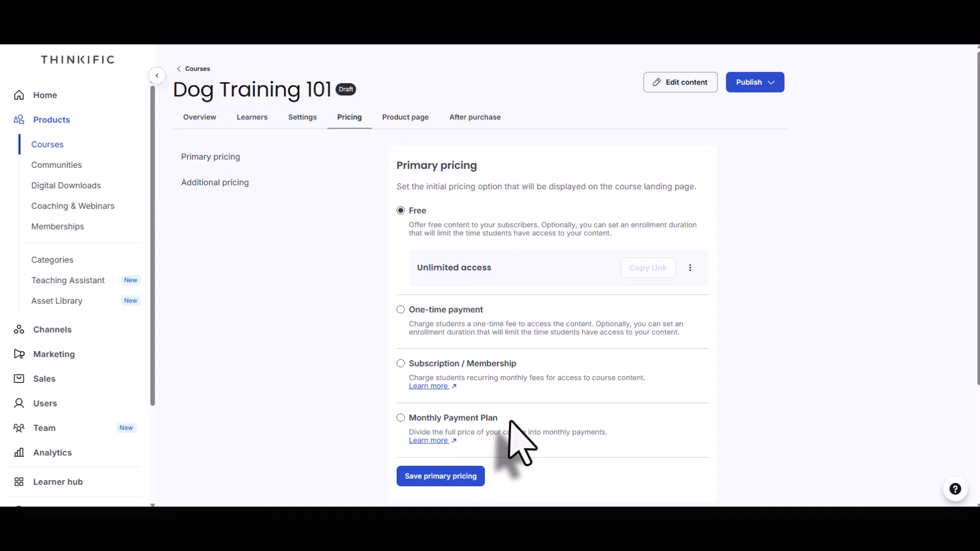
left_click_drag(432, 310, 517, 310)
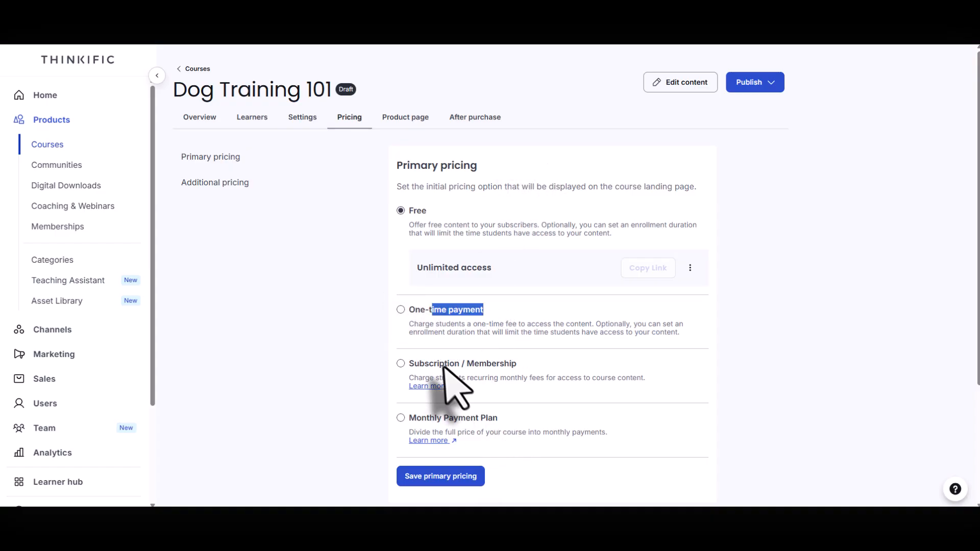
left_click_drag(409, 363, 527, 366)
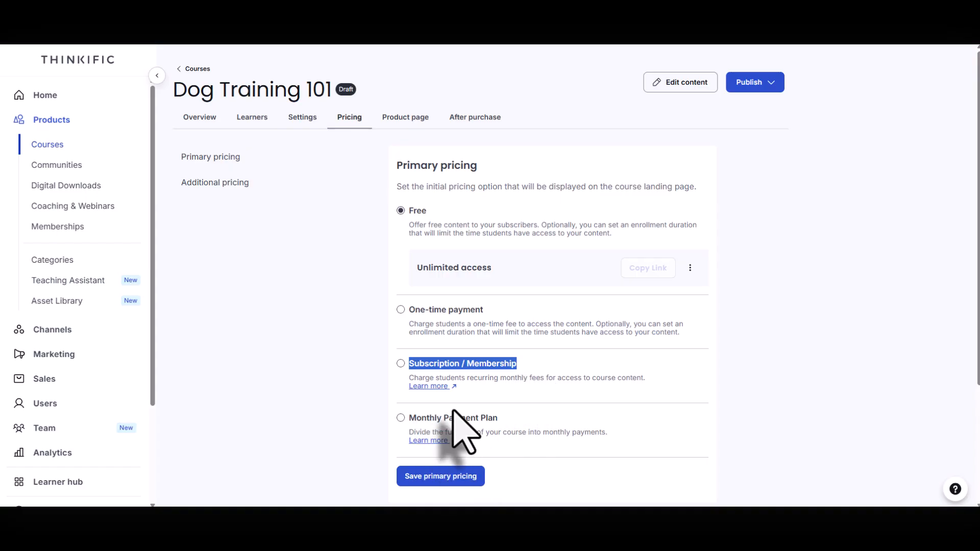
left_click_drag(417, 418, 558, 420)
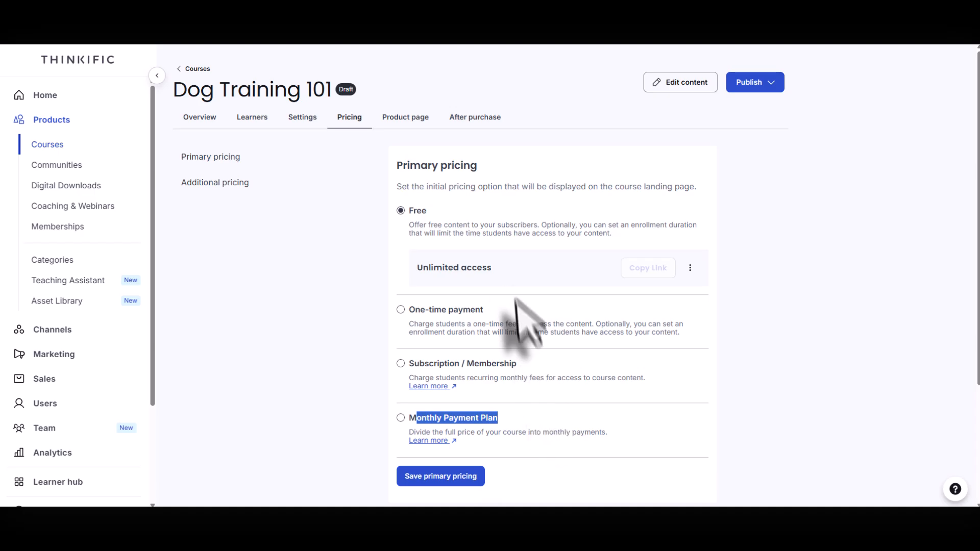
Step: Set the primary pricing to a one-time payment of $297 with an enrollment duration of 365 days and save it
left_click(401, 310)
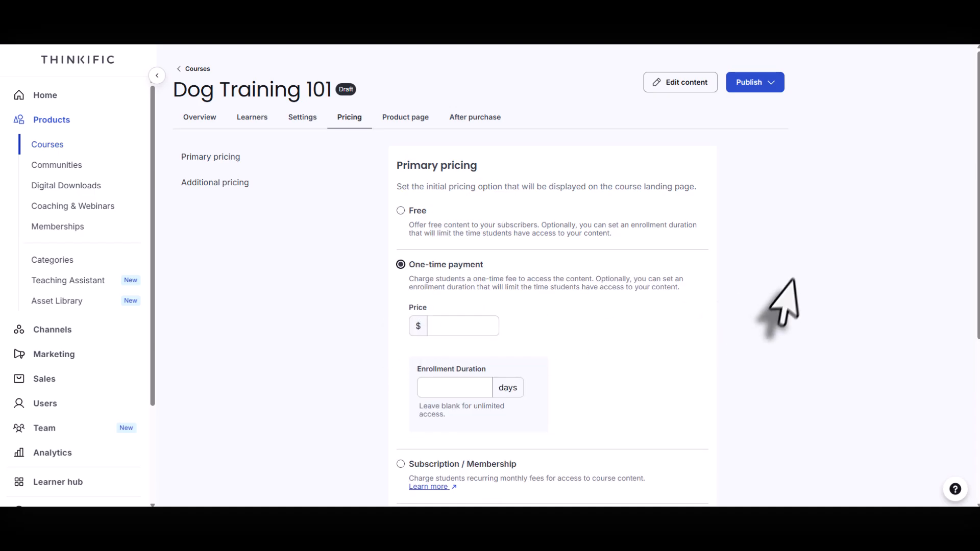
type("297")
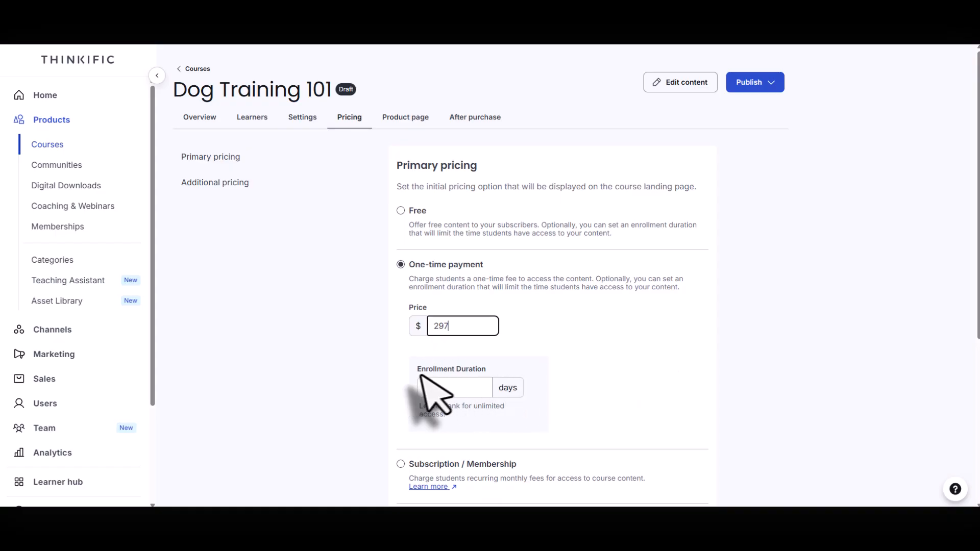
left_click_drag(416, 369, 511, 370)
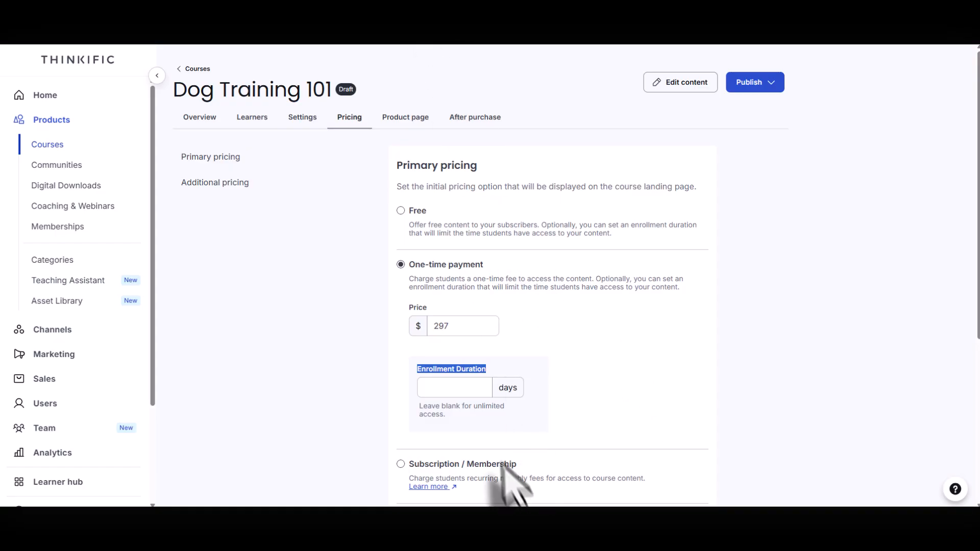
left_click(450, 388)
type("365")
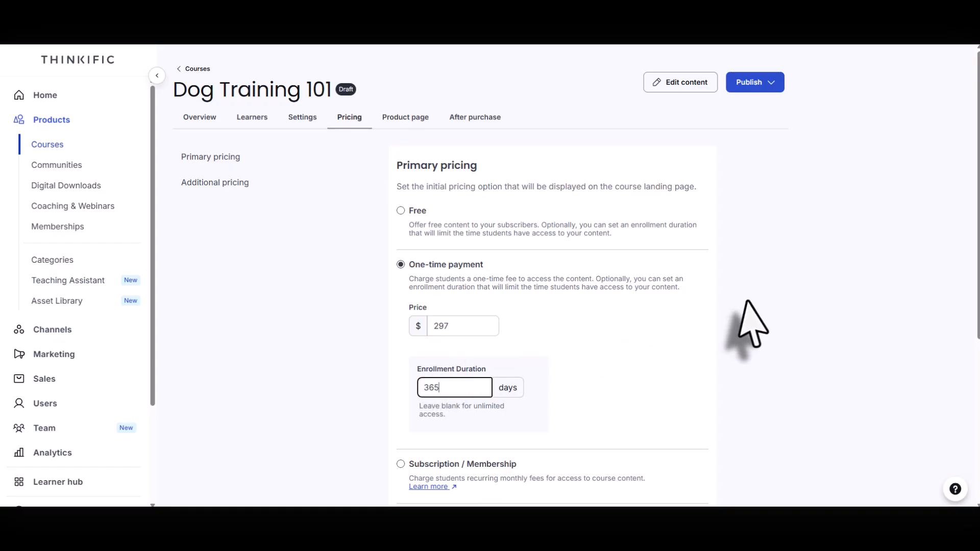
scroll(596, 367, "down", 5)
left_click(447, 326)
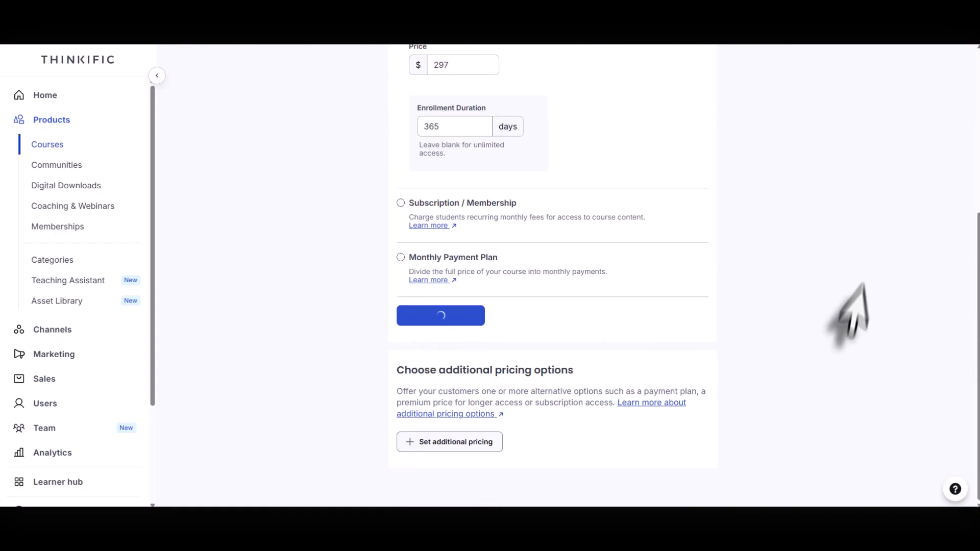
scroll(755, 267, "up", 4)
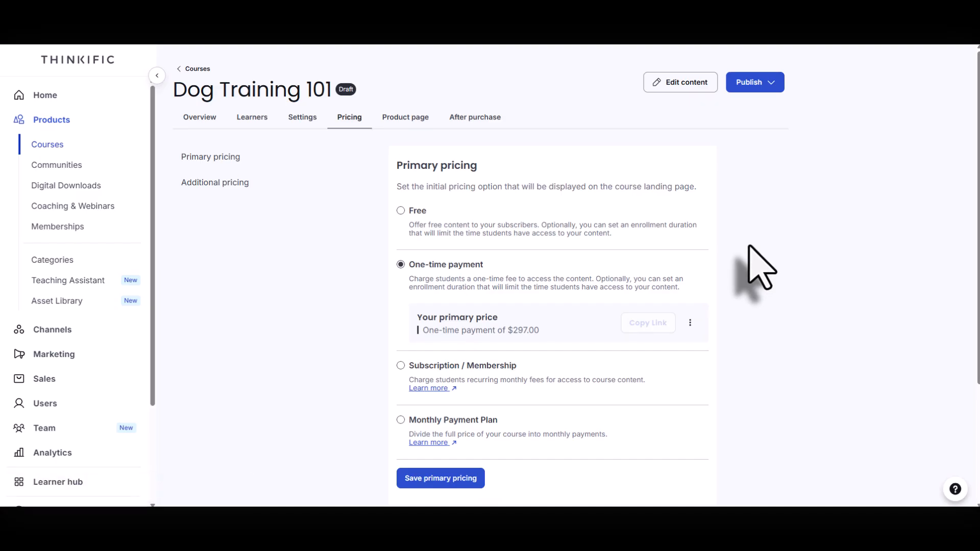
Step: Add a monthly payment plan as additional pricing and label it "3 x Monthly Payments"
scroll(750, 266, "down", 4)
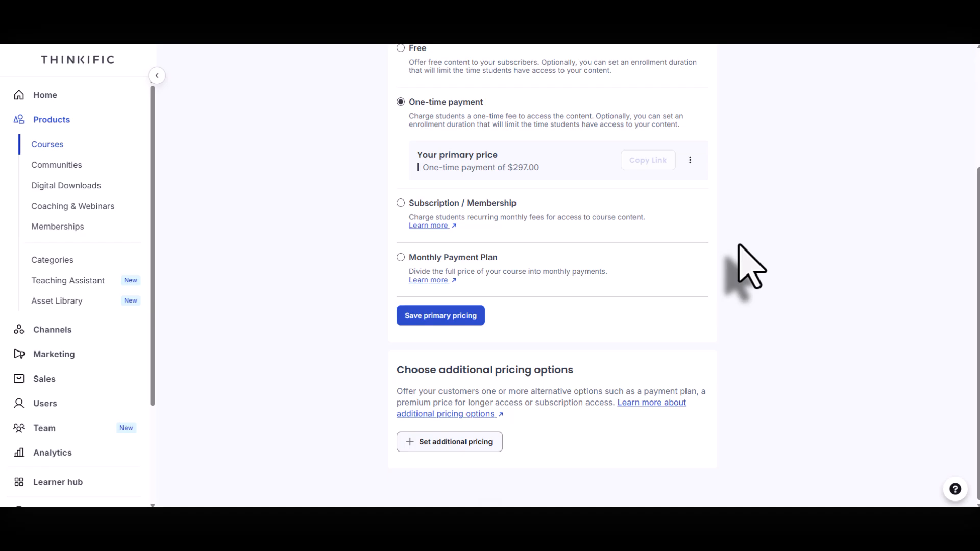
left_click(450, 442)
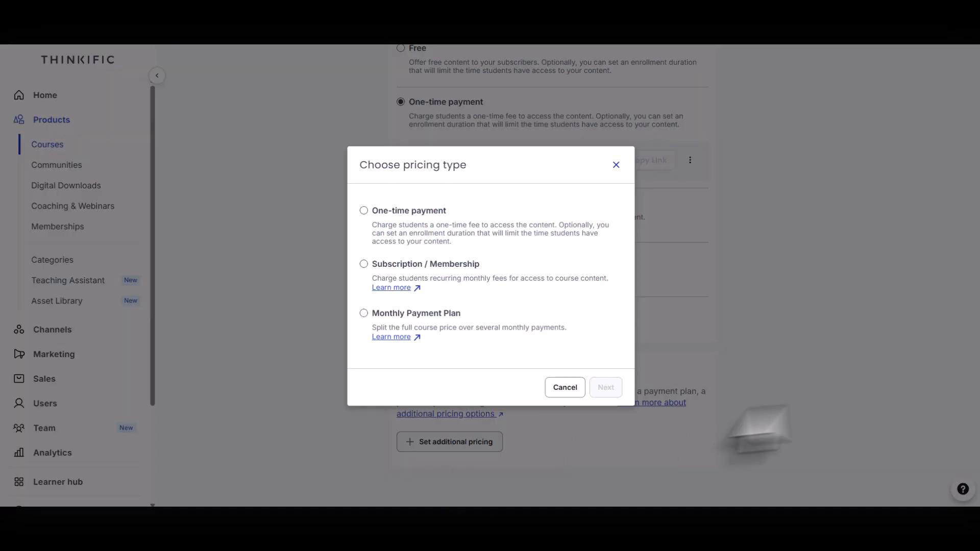
left_click(364, 313)
left_click(606, 388)
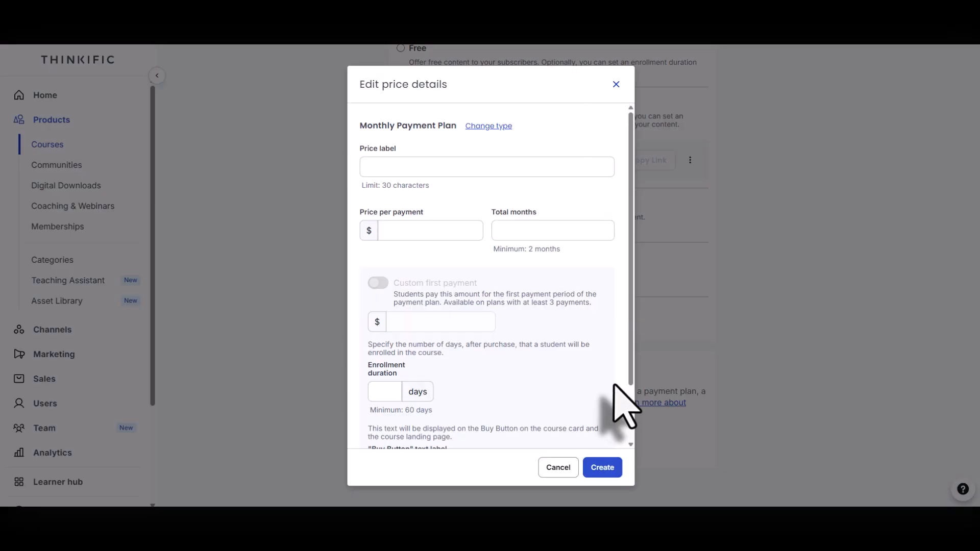
left_click(387, 162)
type("3")
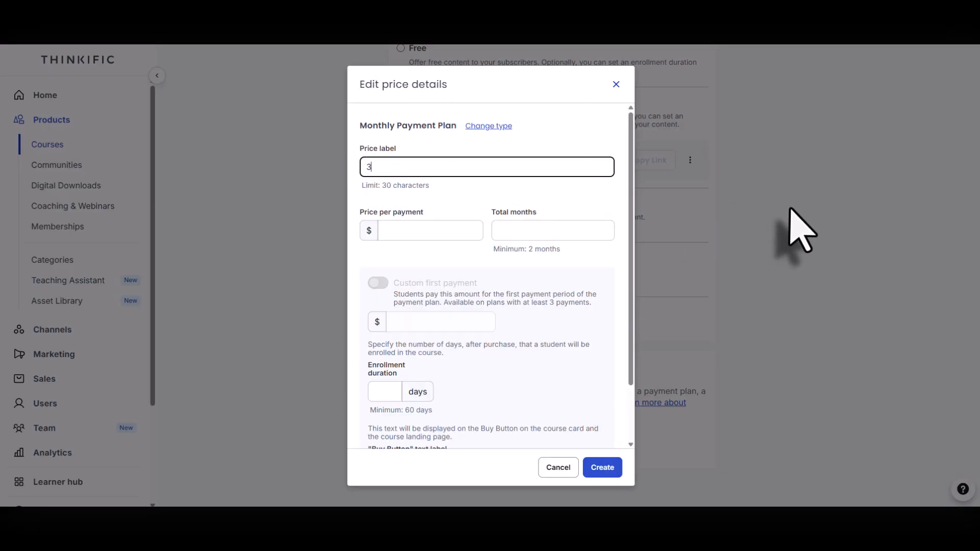
type(" x Month")
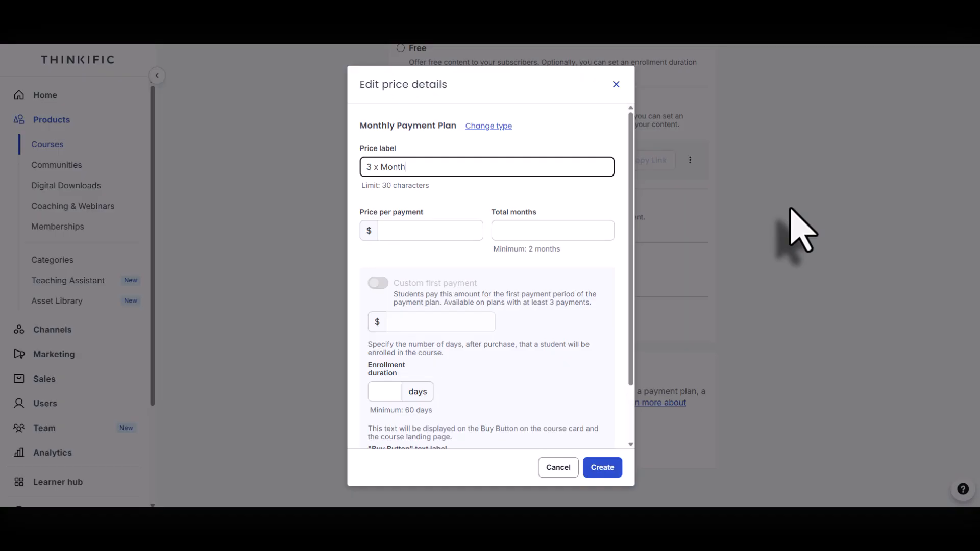
type("ly Payments")
Step: Set the payment plan to $125 per payment over 3 total months with an enrollment duration of 365 days
left_click(405, 233)
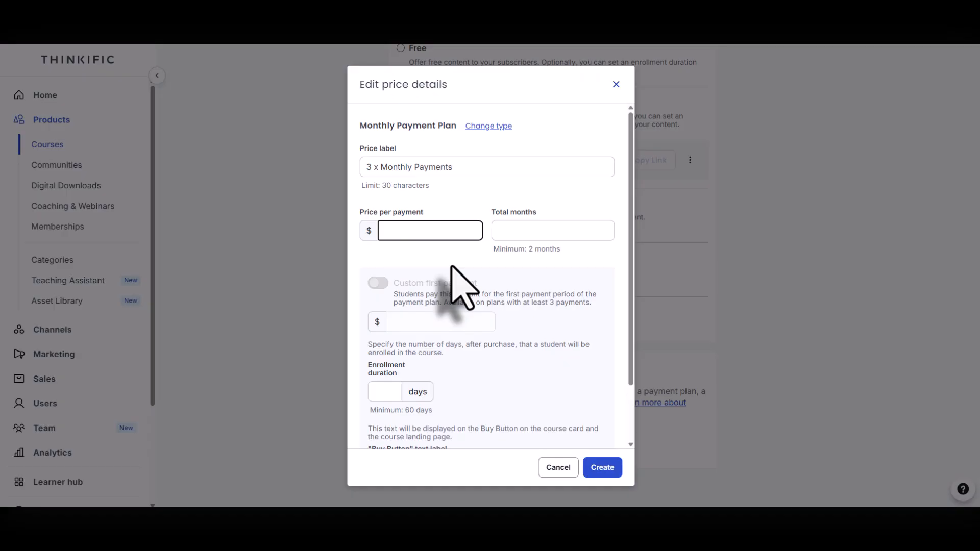
type("125")
left_click(565, 228)
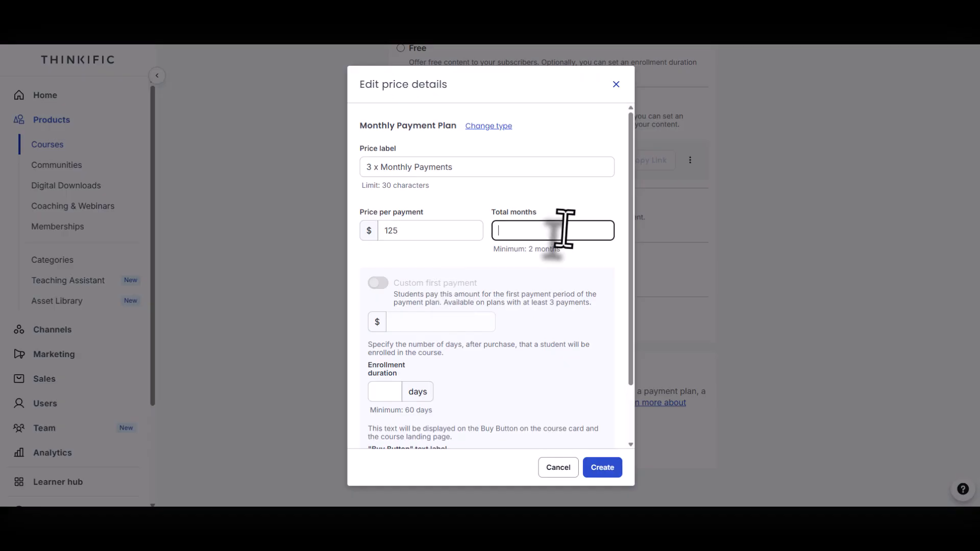
type("3")
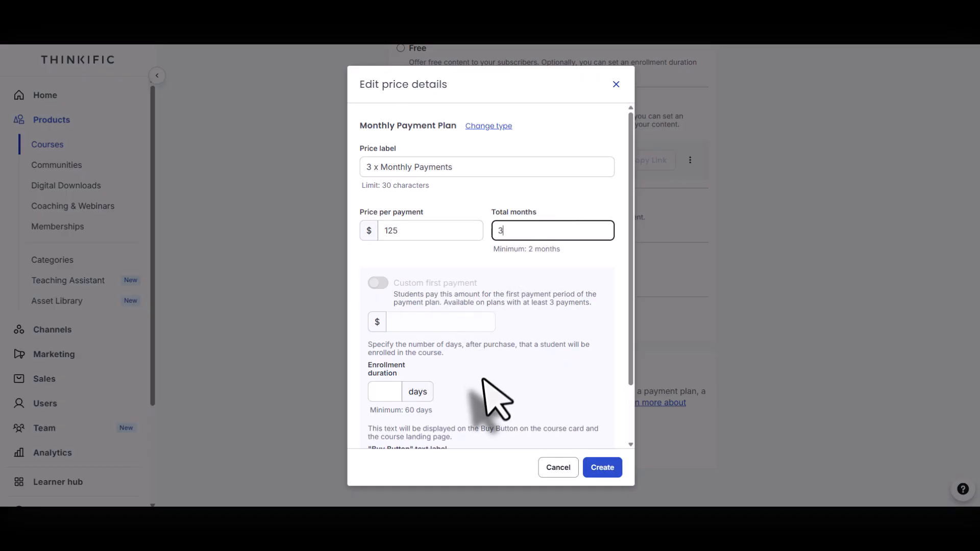
left_click(385, 393)
type("365")
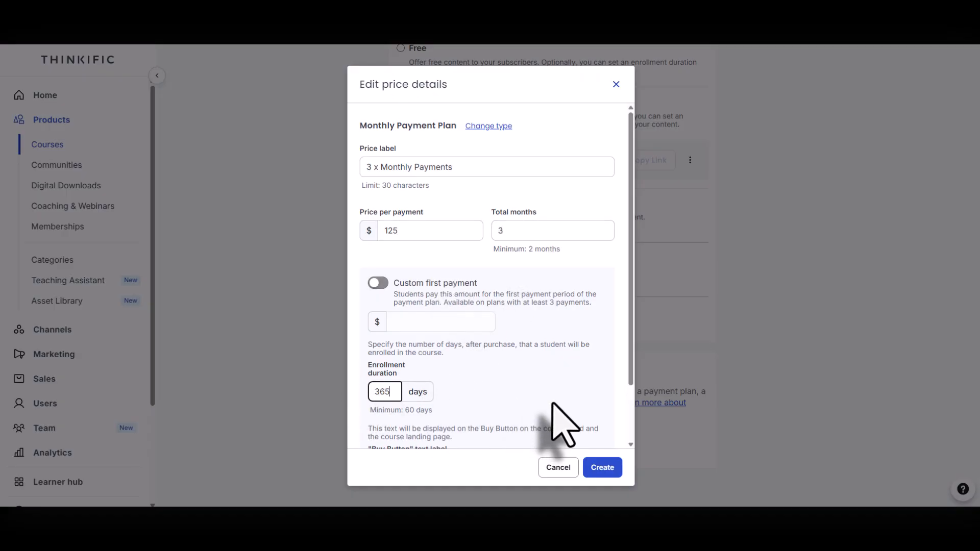
Step: Set the payment plan's Buy Button text label to "3 x Monthly Payments" and create the additional price
scroll(519, 332, "down", 2)
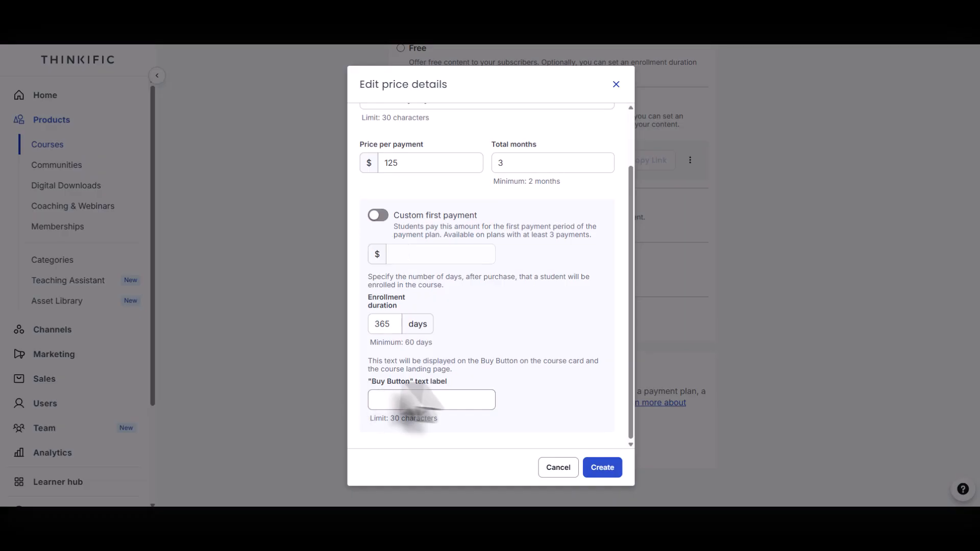
left_click(464, 400)
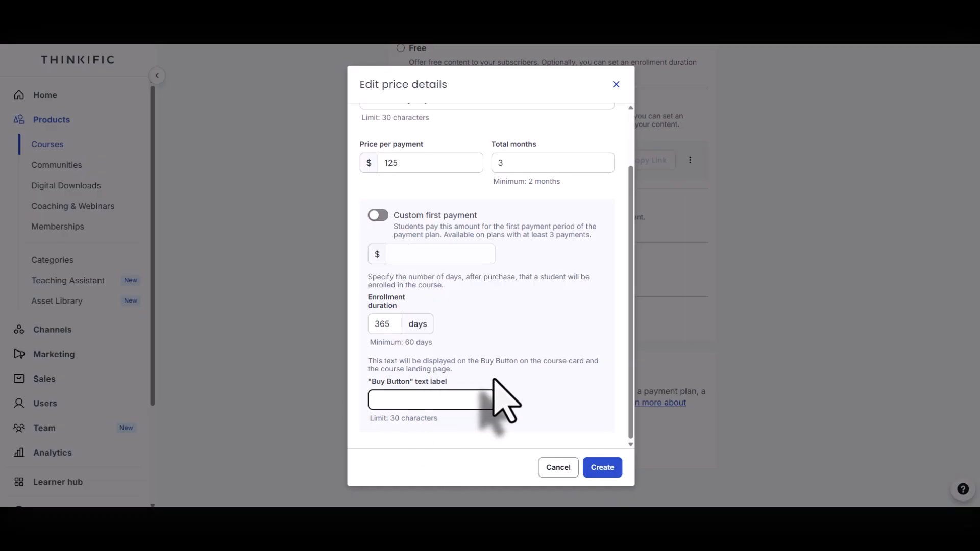
type("3 x Months")
key("BackSpace")
type("ly Payments")
left_click(612, 466)
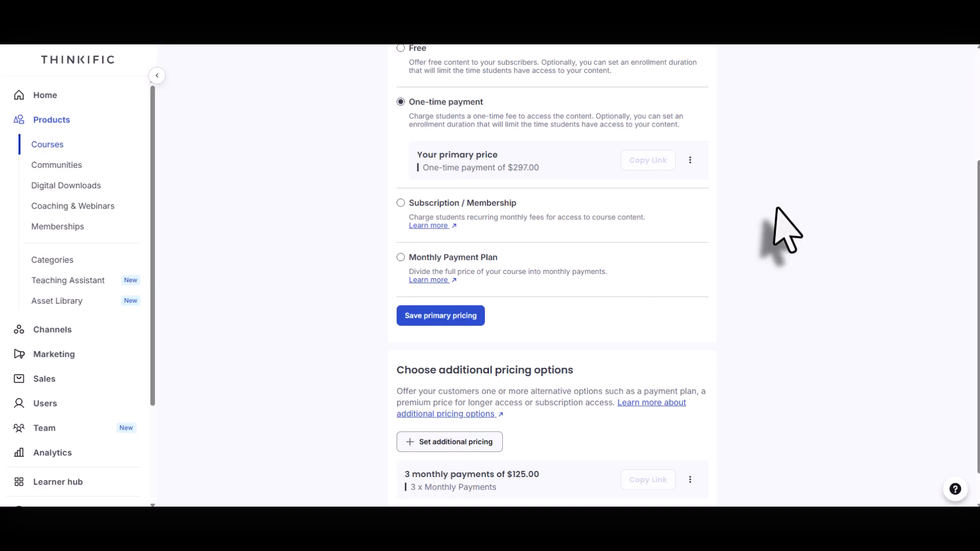
Step: Review Dog Training 101's primary and additional prices, its product page preview and its after-purchase flow
scroll(740, 204, "down", 1)
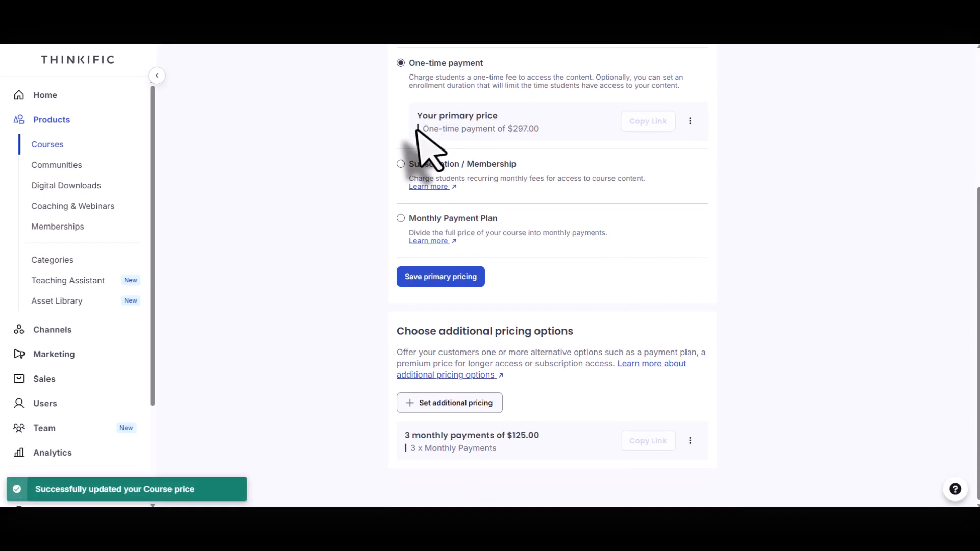
left_click_drag(420, 128, 550, 126)
left_click_drag(405, 435, 537, 430)
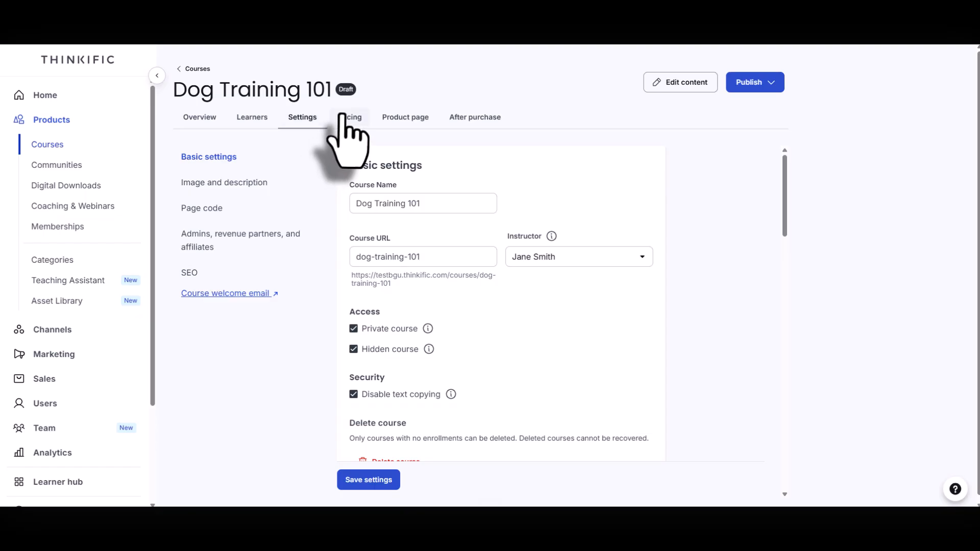
left_click(348, 118)
left_click(404, 118)
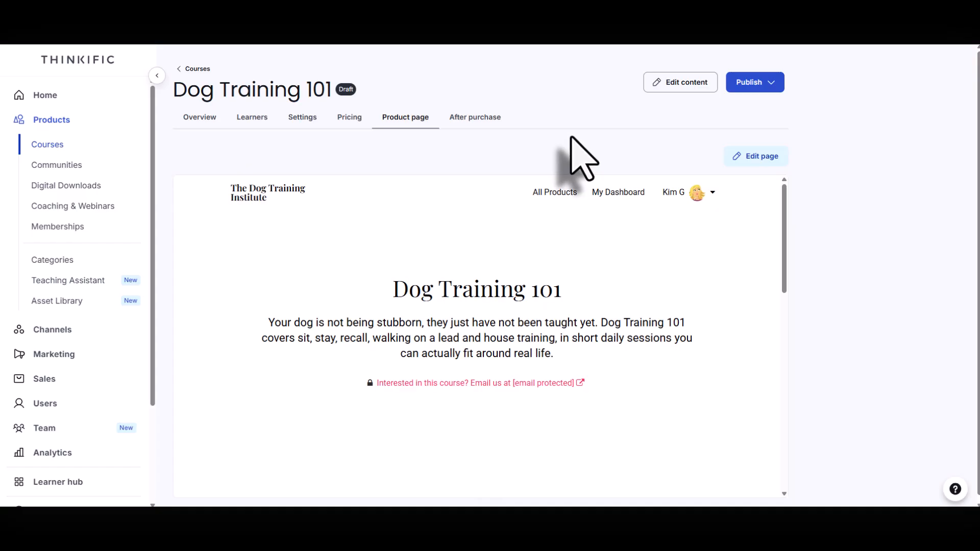
left_click(477, 119)
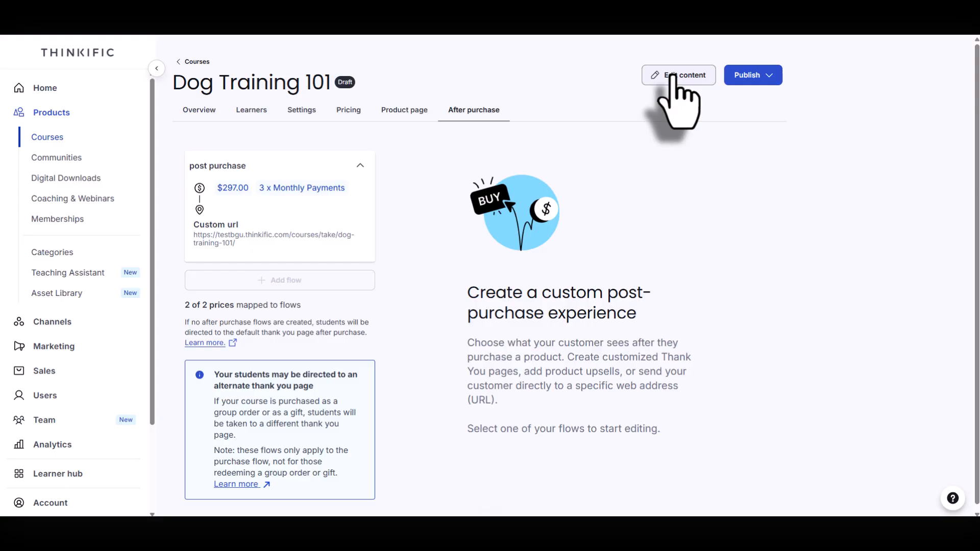
Step: Delete the draft video lesson "A Note From Your Instructor" from Dog Training 101's curriculum
left_click(675, 75)
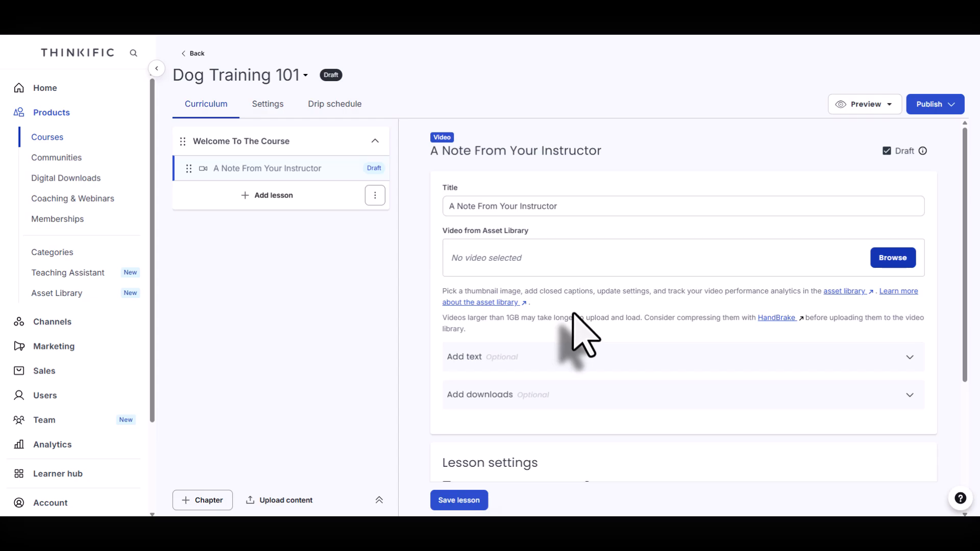
scroll(572, 330, "down", 4)
left_click(483, 437)
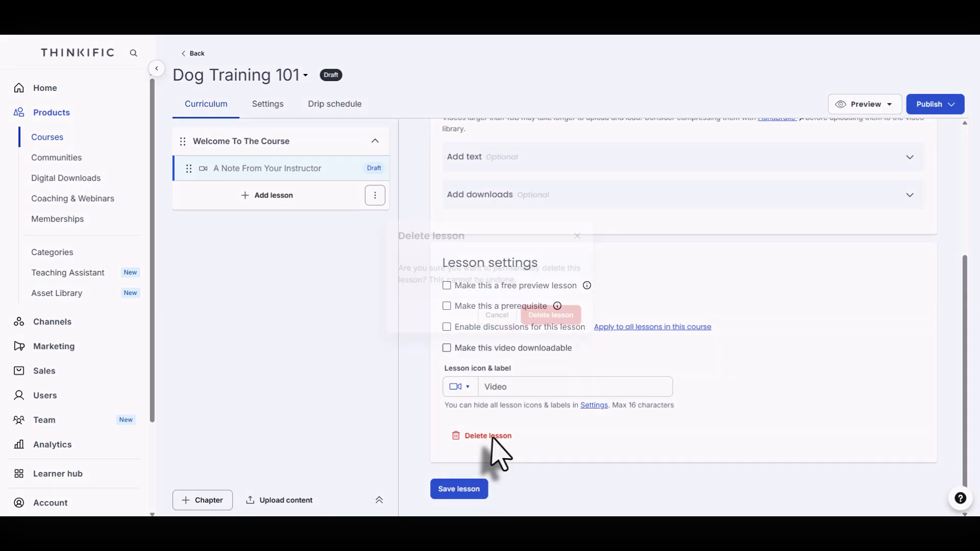
left_click(580, 319)
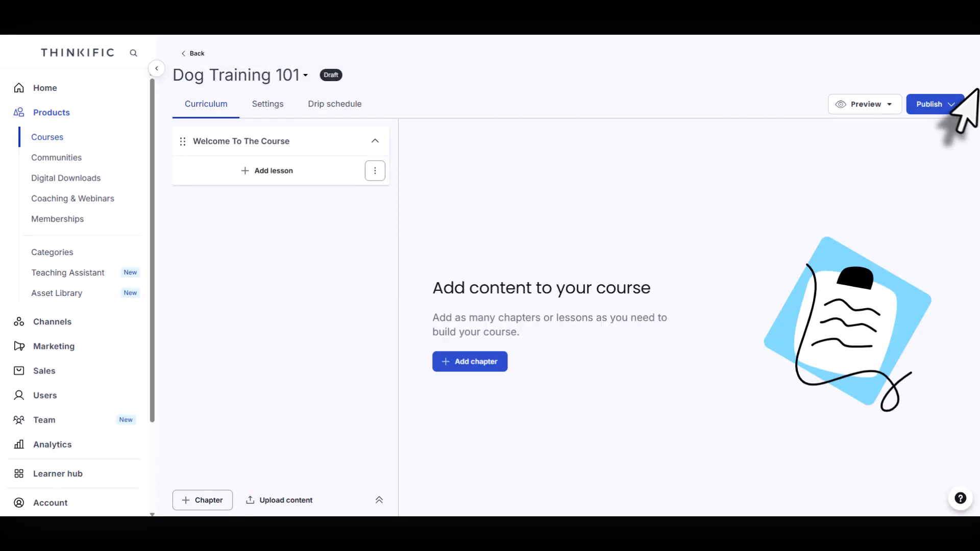
Step: Open a preview of all course lessons, including drafts, and examine the lesson-specific part of its web address
left_click(869, 106)
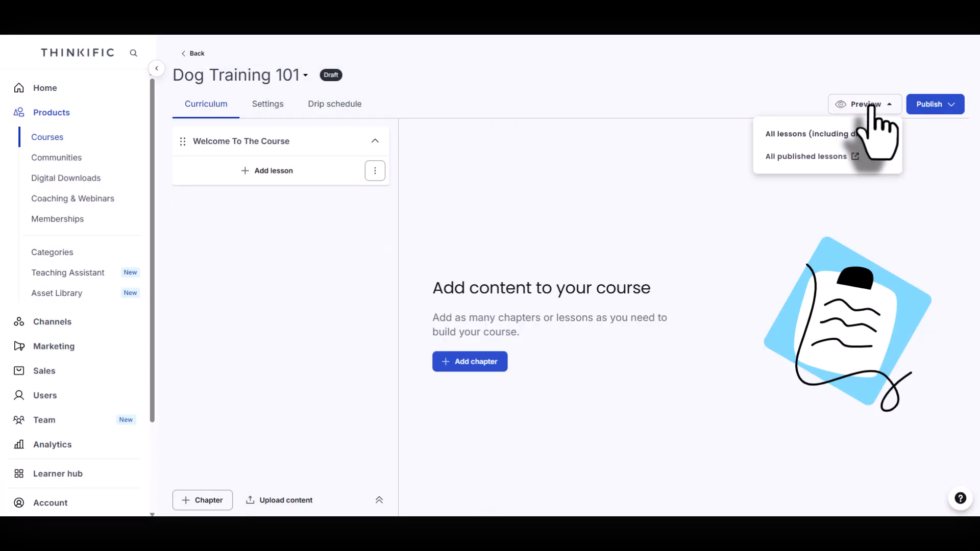
left_click(815, 136)
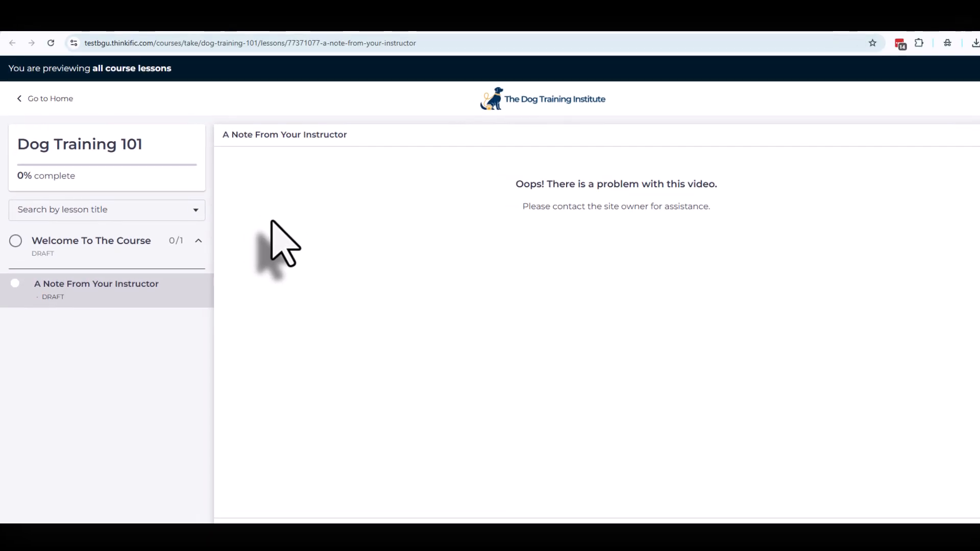
left_click(195, 23)
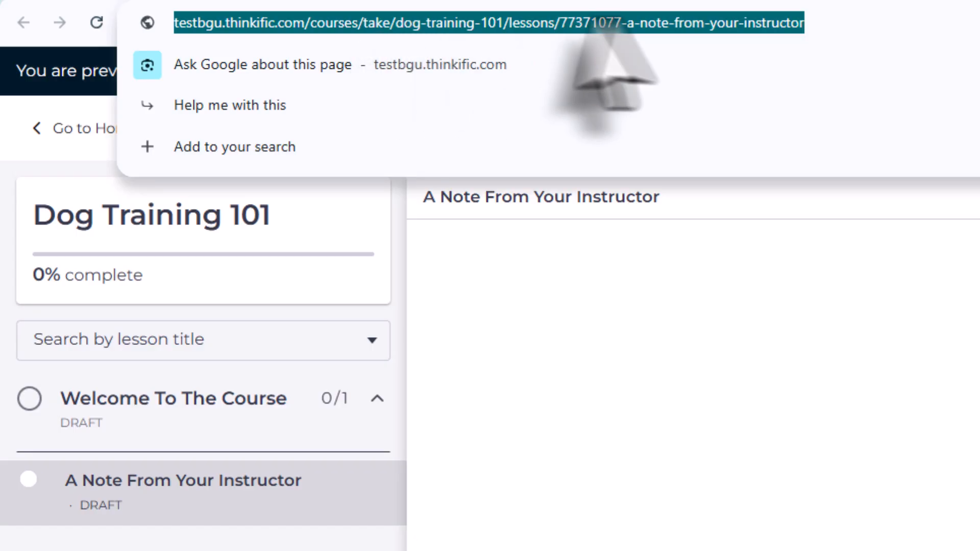
left_click(827, 23)
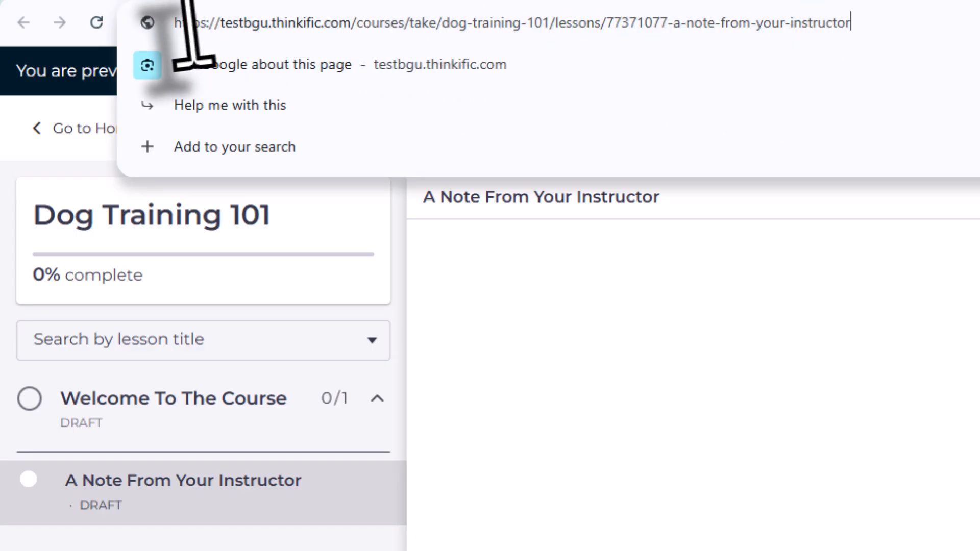
left_click_drag(186, 22, 910, 22)
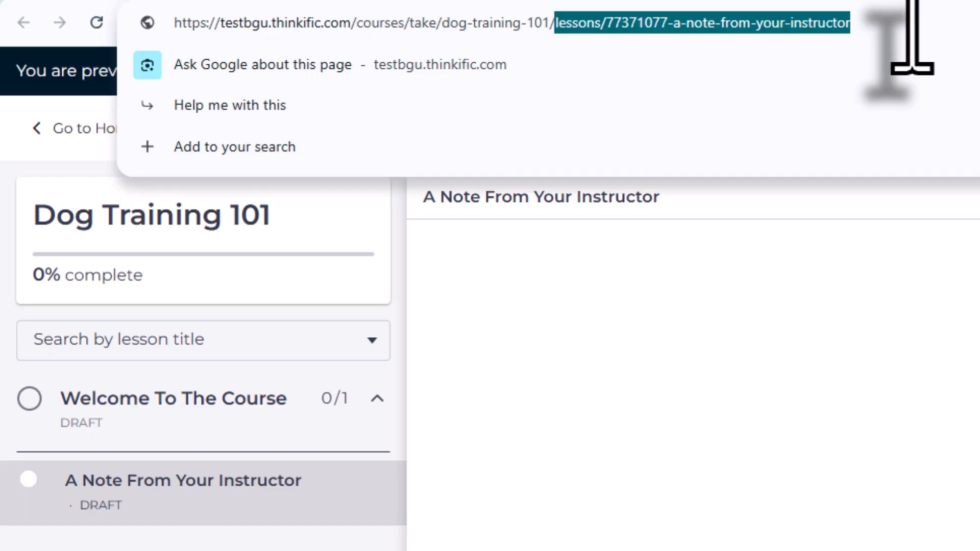
left_click(252, 519)
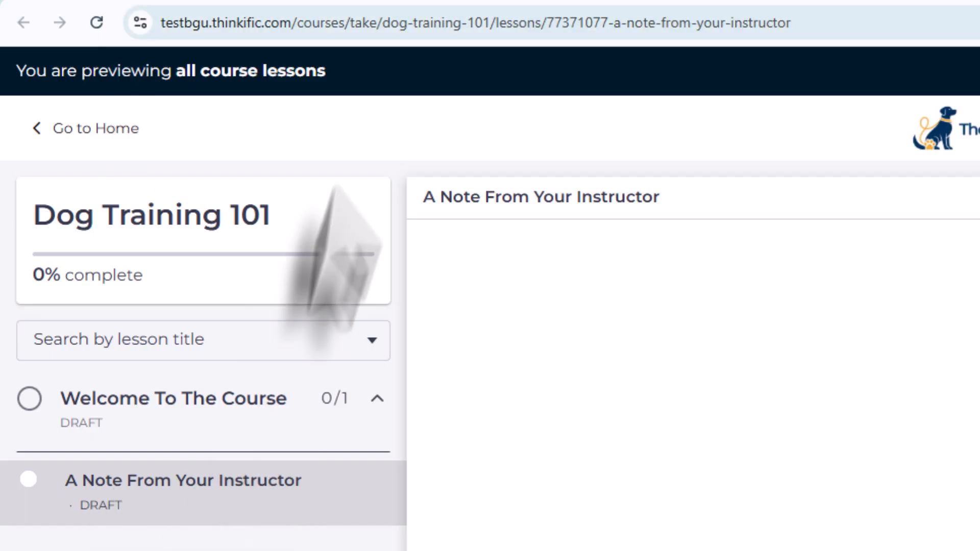
left_click(388, 23)
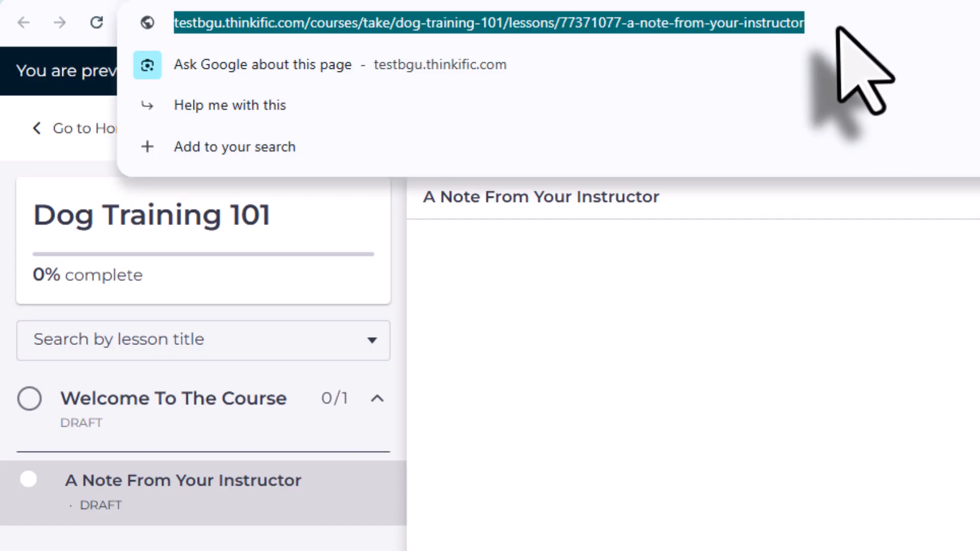
left_click(876, 33)
left_click_drag(842, 22, 554, 22)
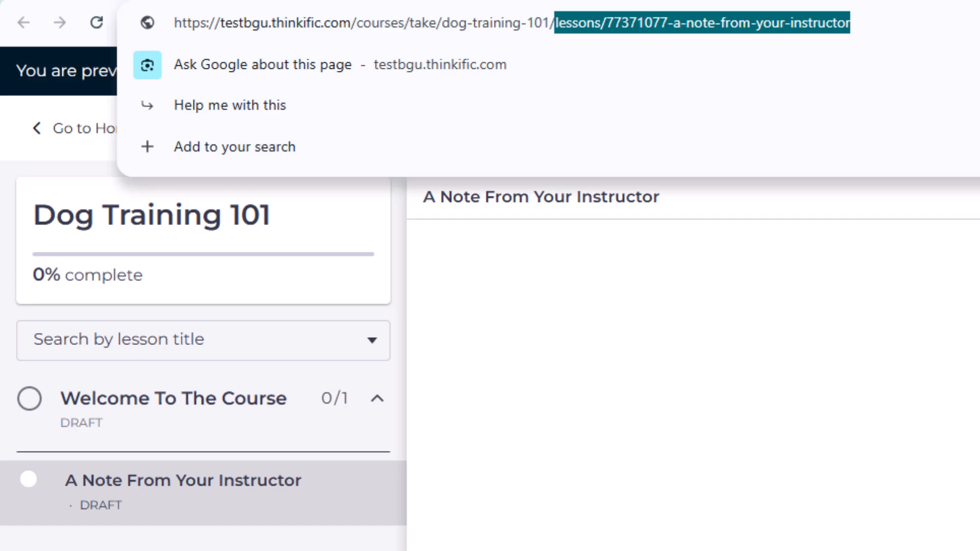
key("BackSpace")
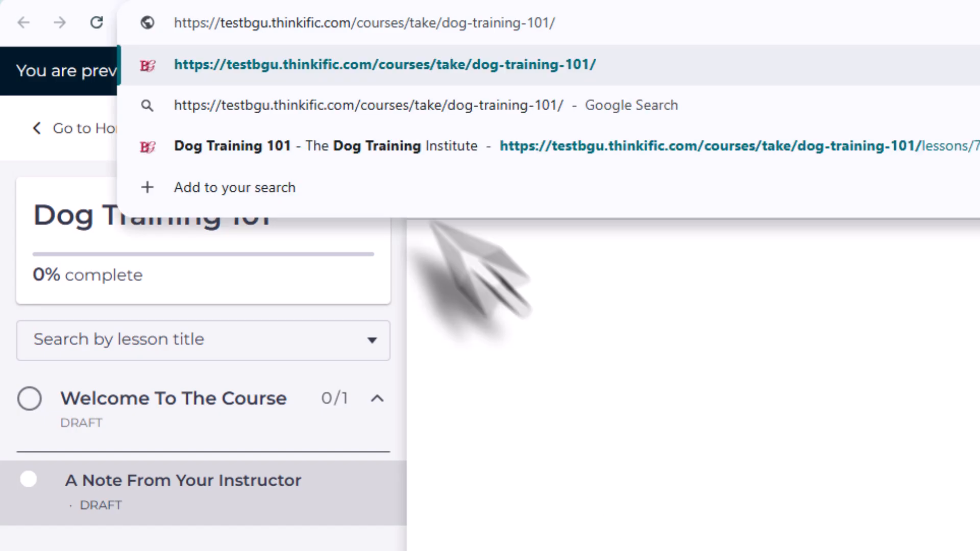
left_click_drag(582, 23, 153, 22)
key("ctrl+c")
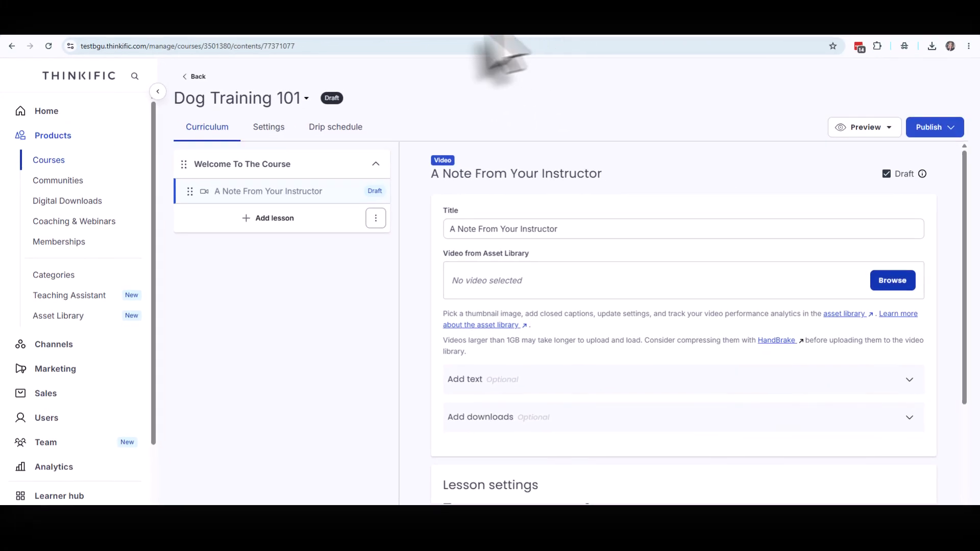
Step: Create an after-purchase flow named "post purchase" for Dog Training 101, covering the 3 x Monthly Payments and $297.00 prices
left_click(193, 77)
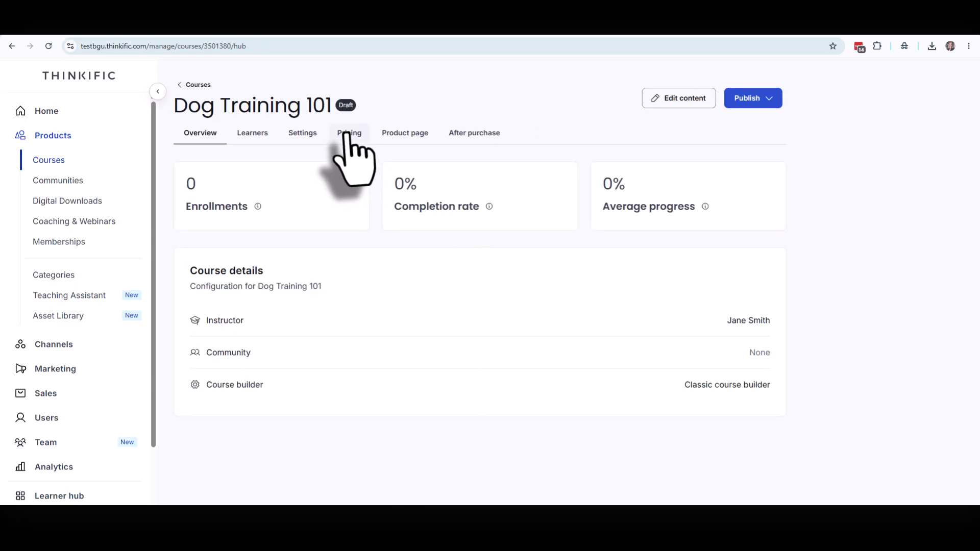
left_click(471, 134)
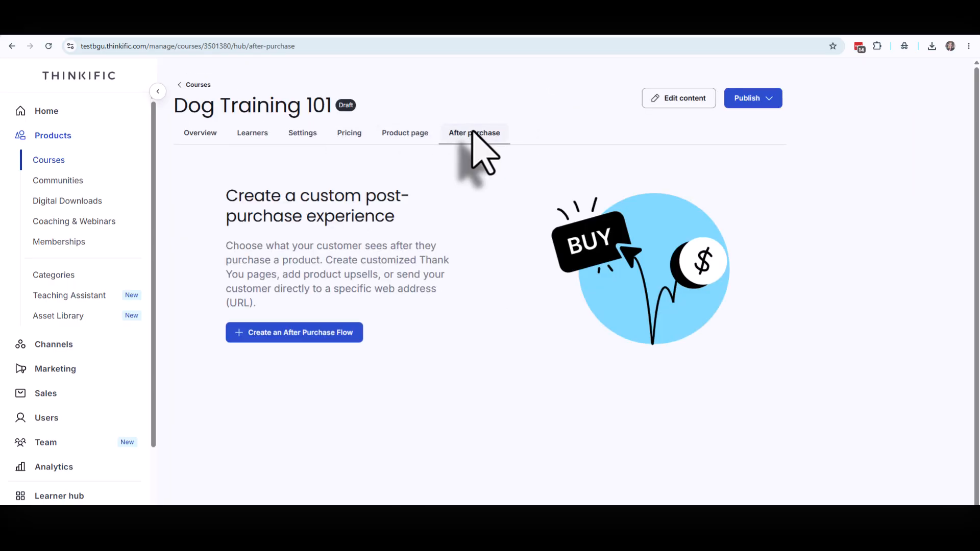
left_click(317, 332)
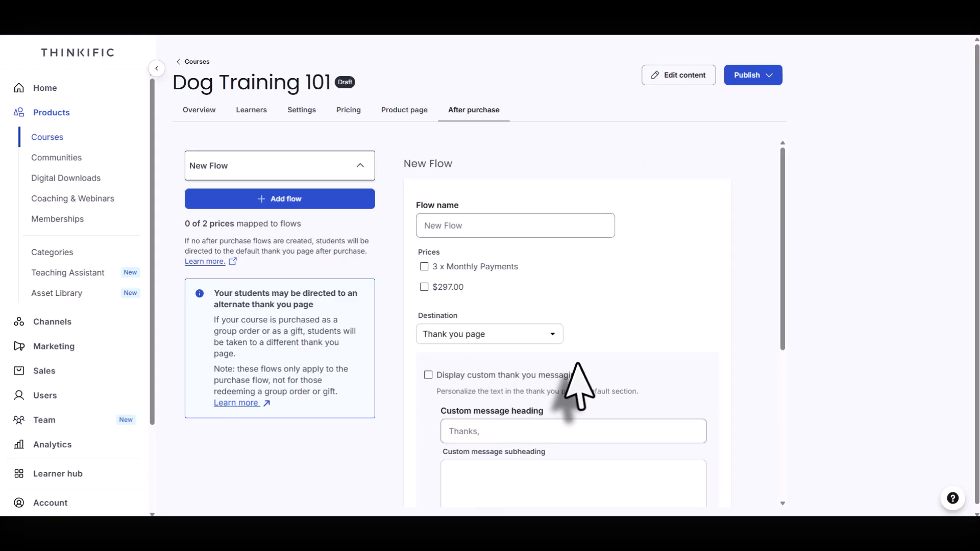
left_click(589, 236)
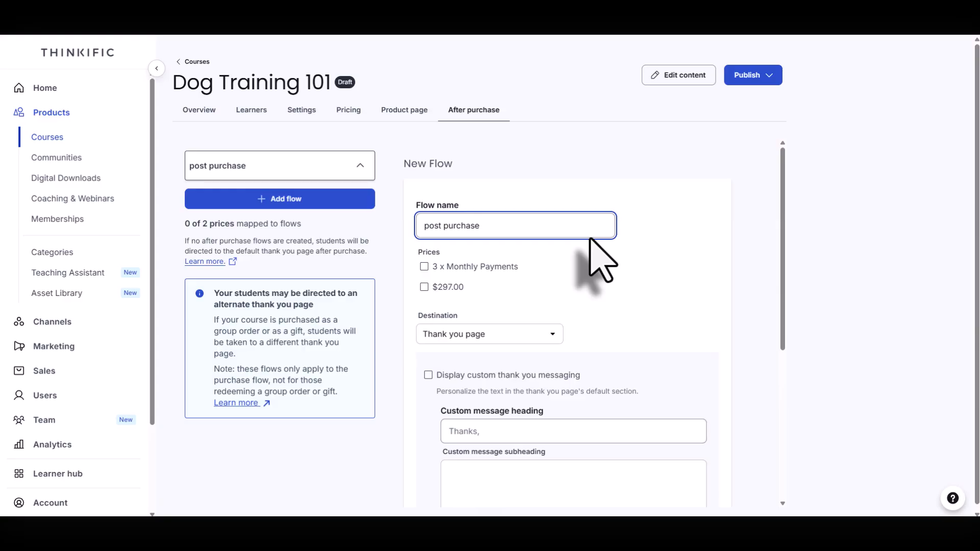
left_click(424, 266)
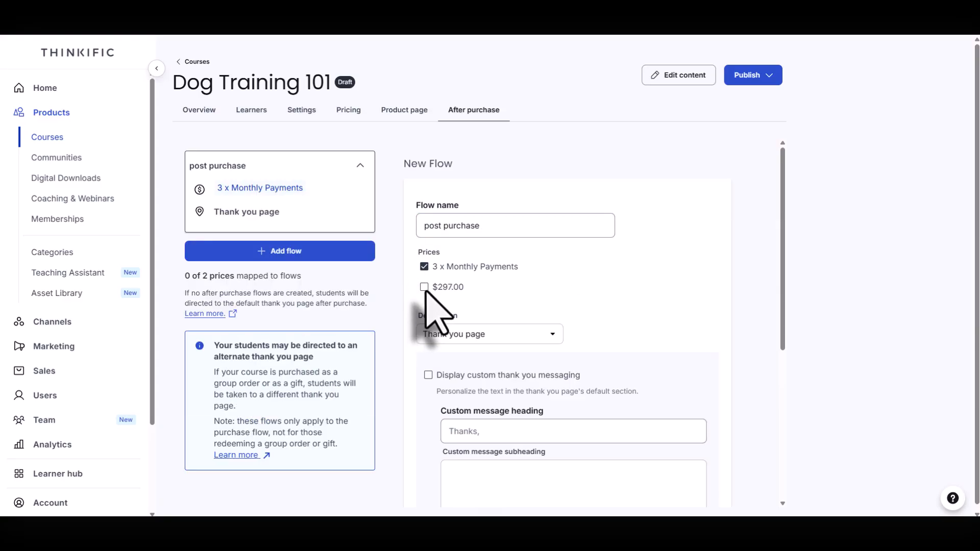
left_click(424, 287)
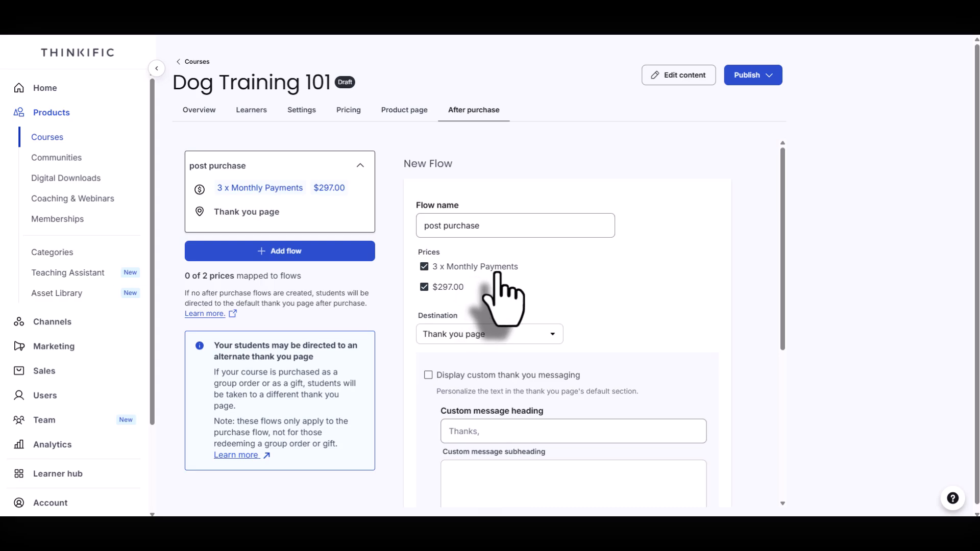
scroll(597, 273, "down", 3)
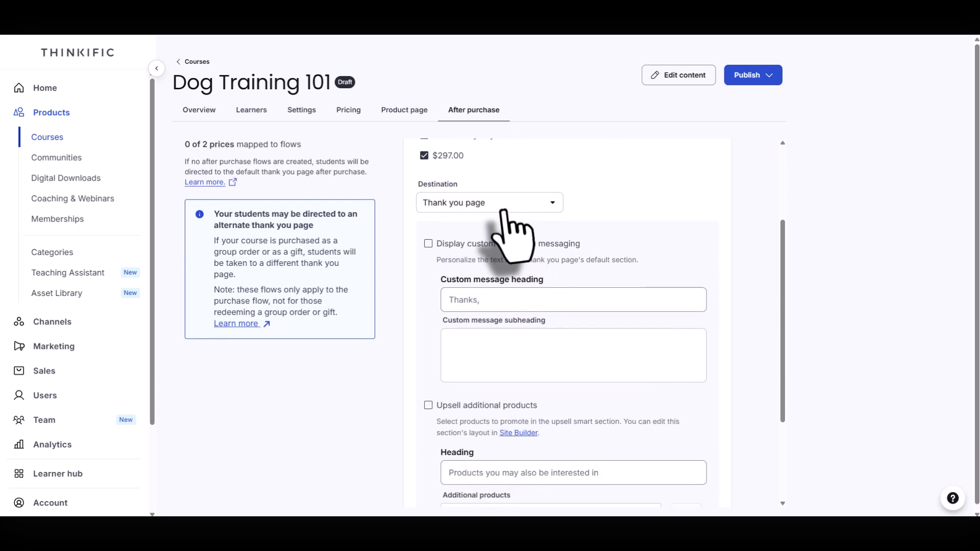
left_click(494, 199)
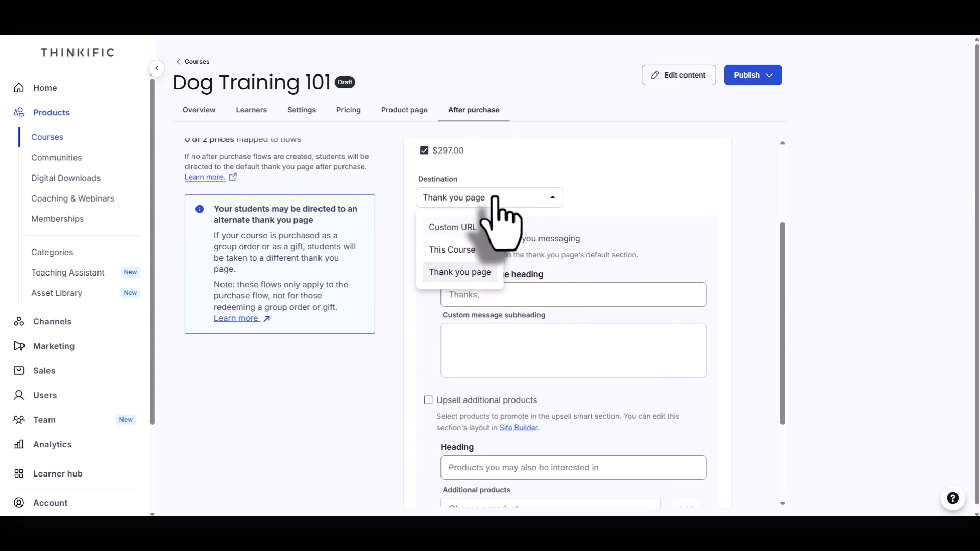
left_click(466, 228)
left_click(493, 387)
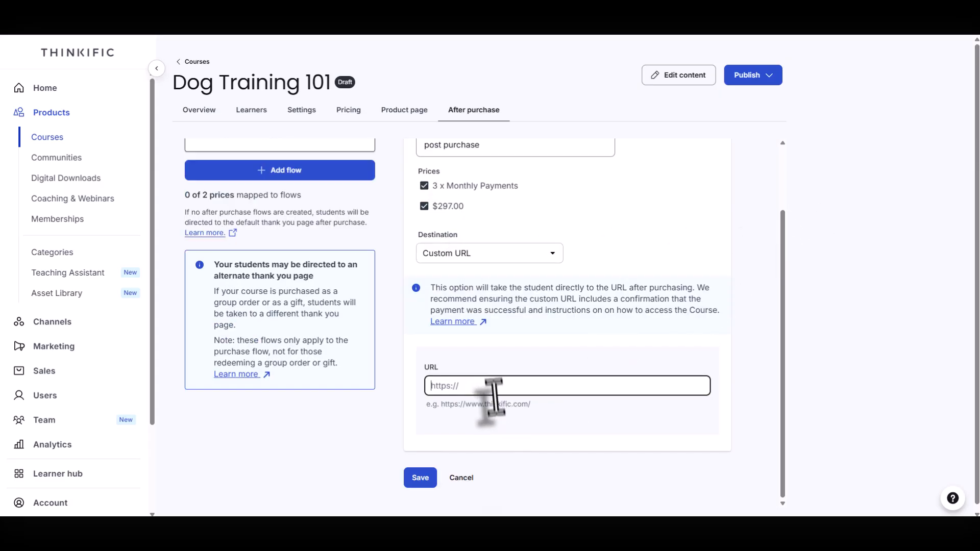
key("ctrl+v")
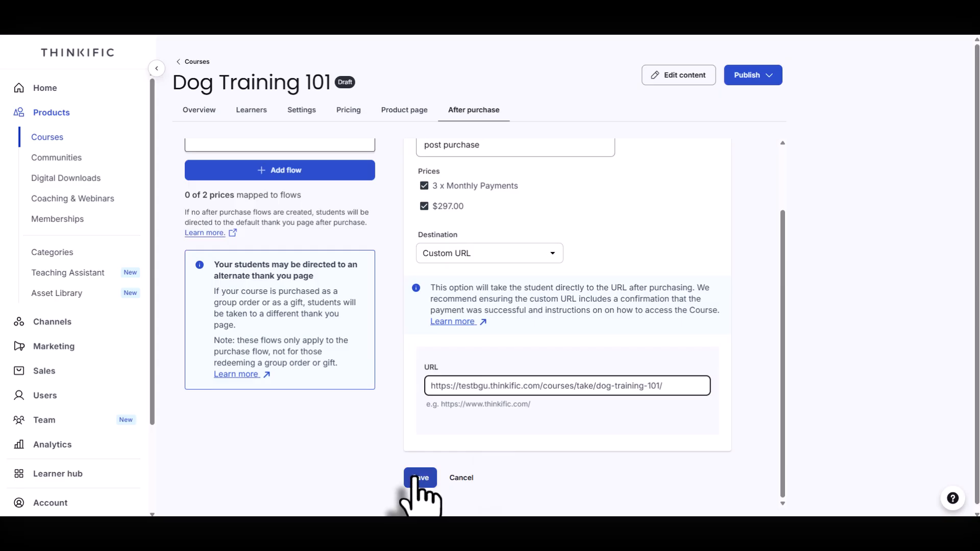
Step: Review the course's basic settings, its pricing and the saved "post purchase" flow
left_click(300, 110)
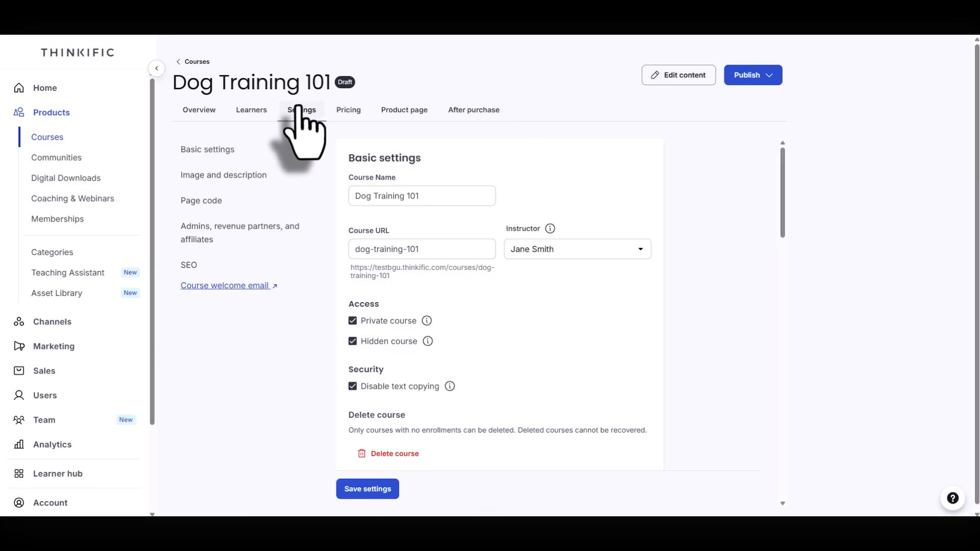
left_click(349, 109)
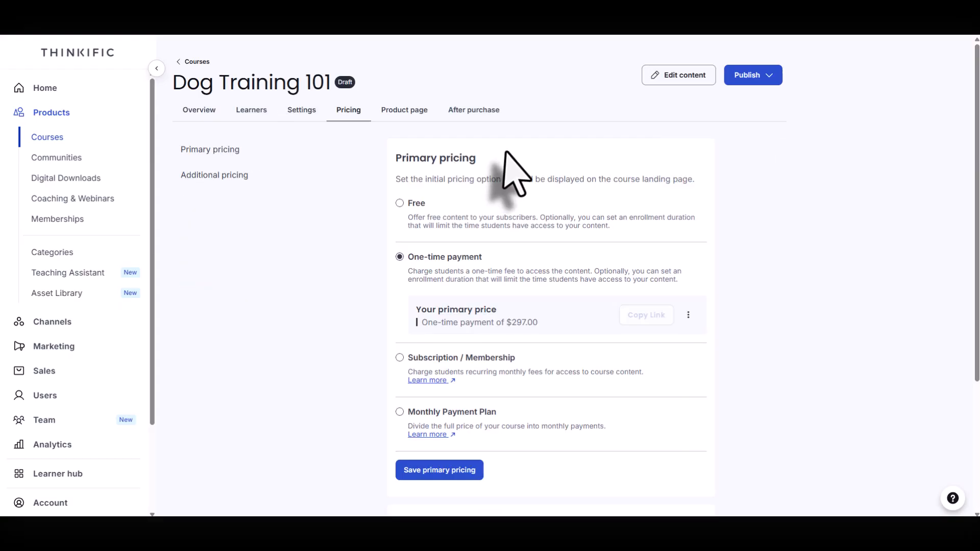
left_click(467, 106)
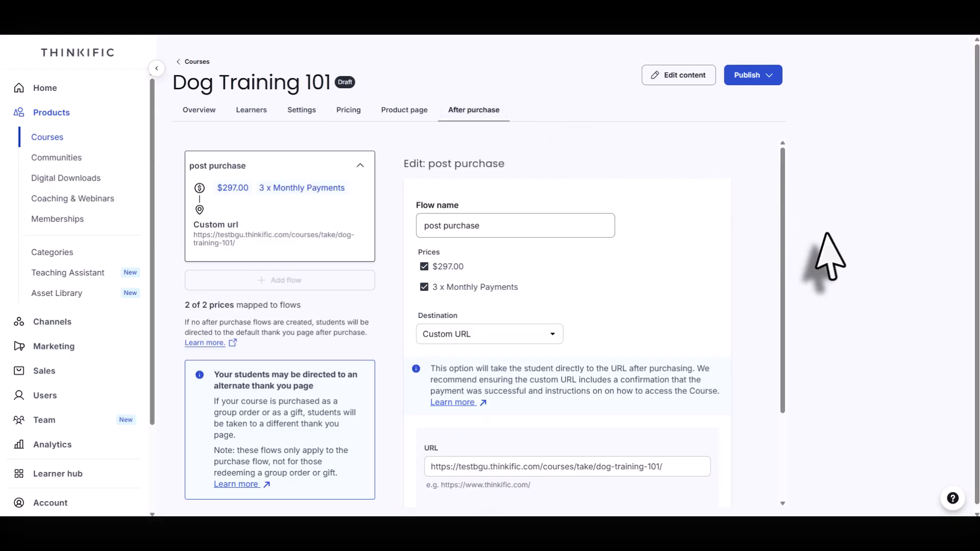